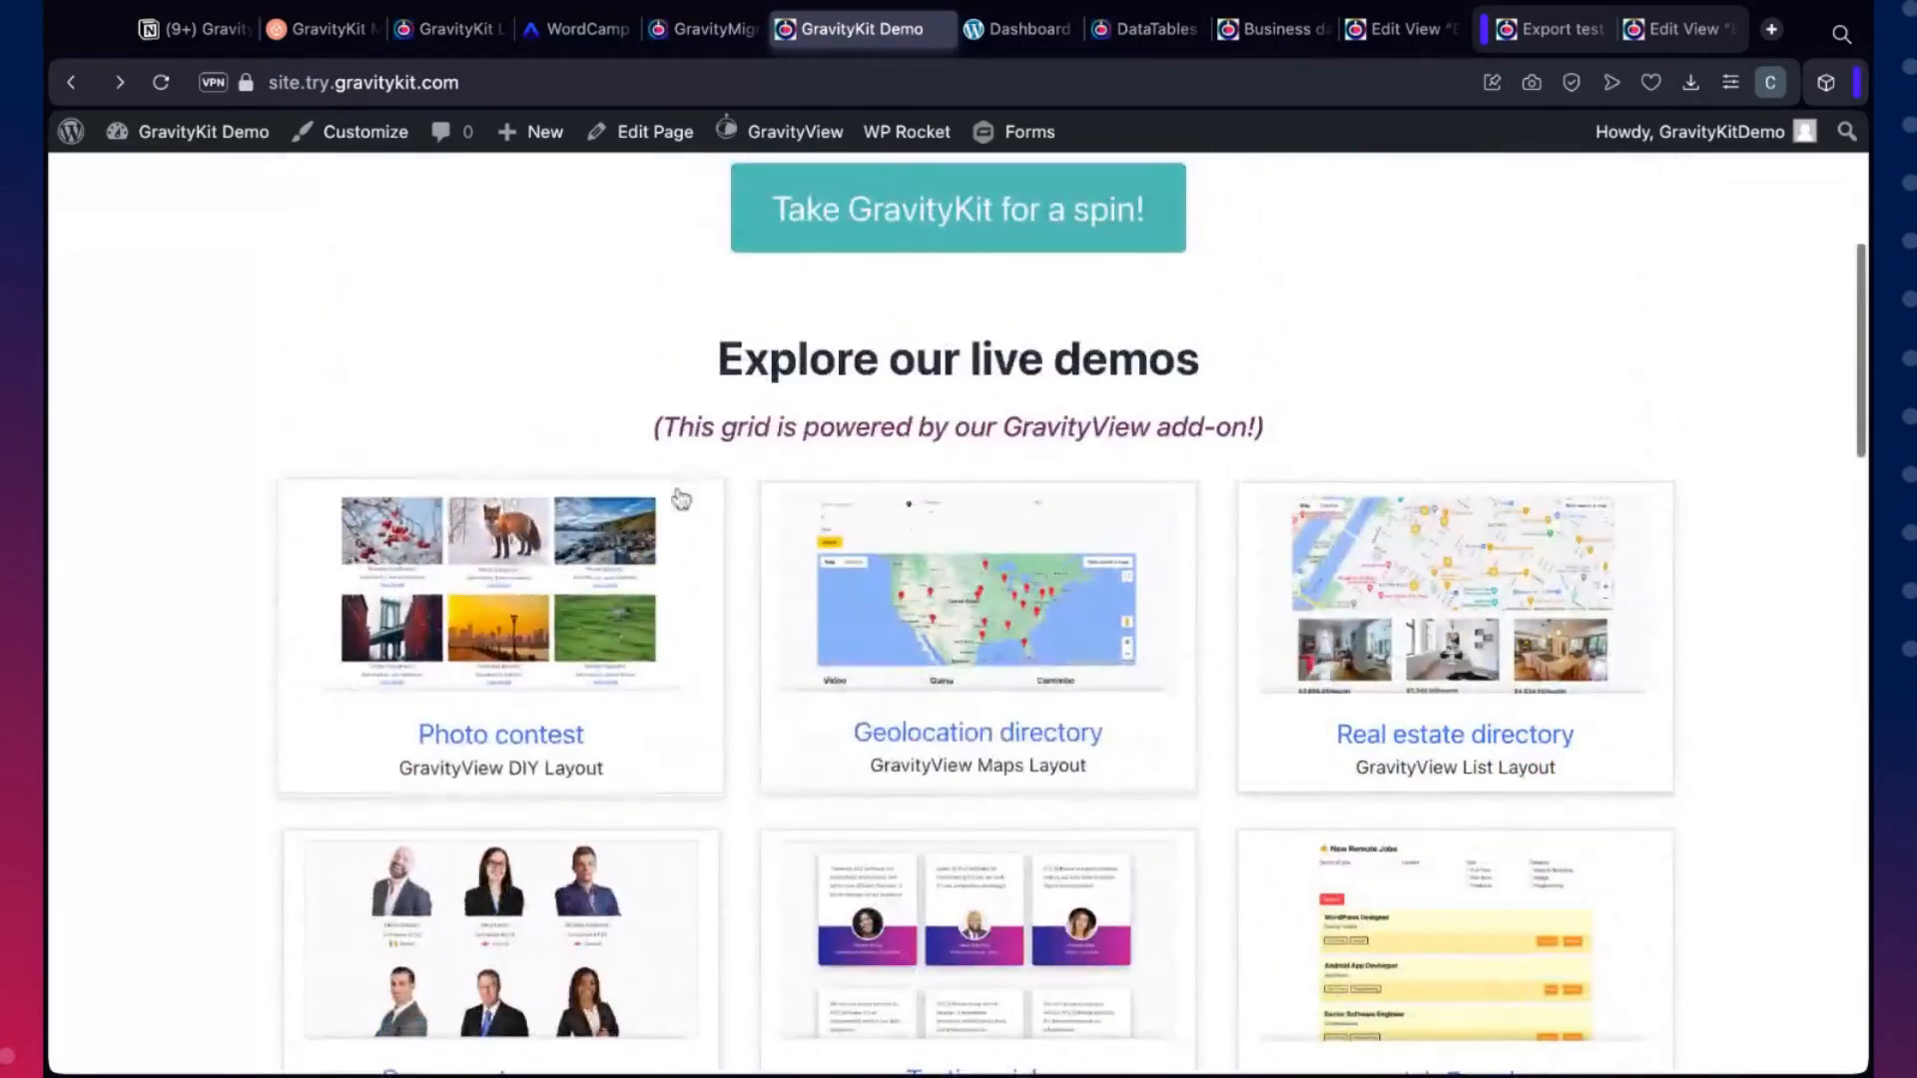
Open the Photo contest live demo and look through its grid of photo submissions
click(508, 596)
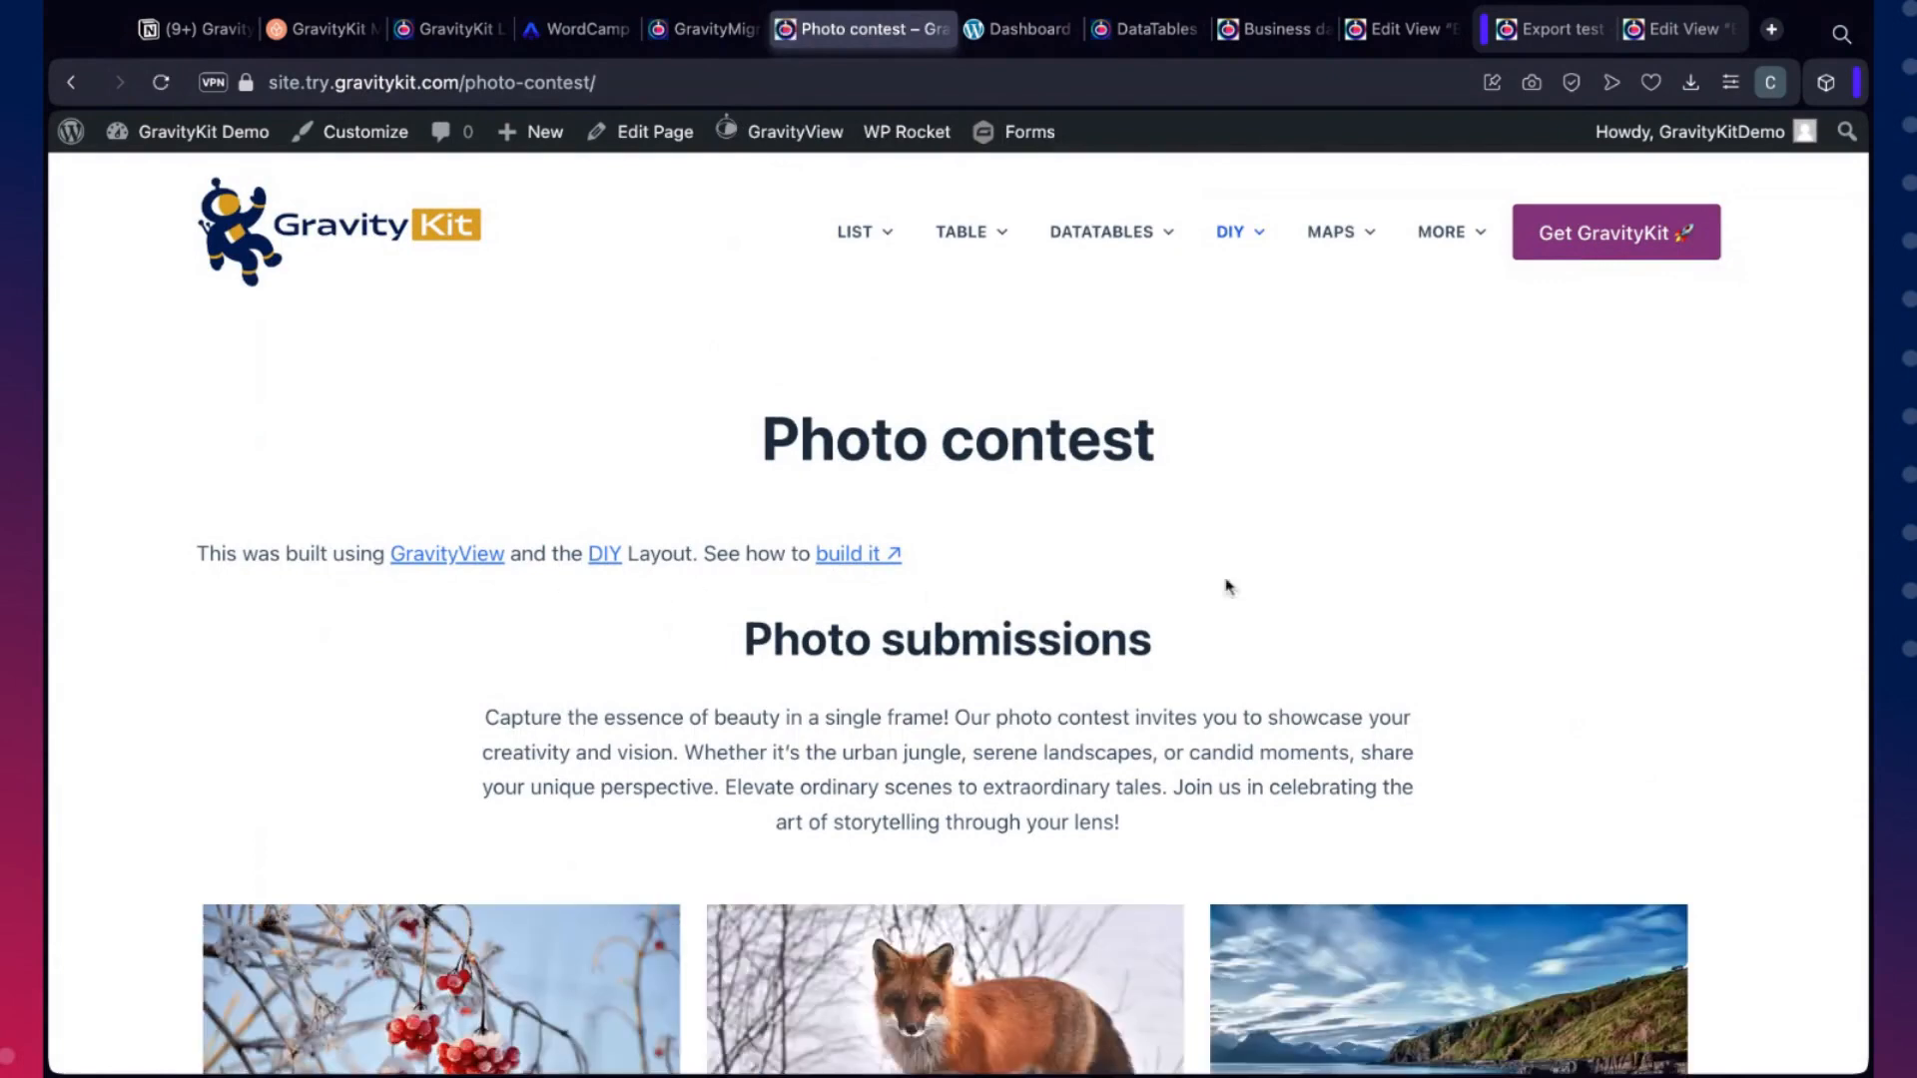
scroll(1288, 579, down, 3)
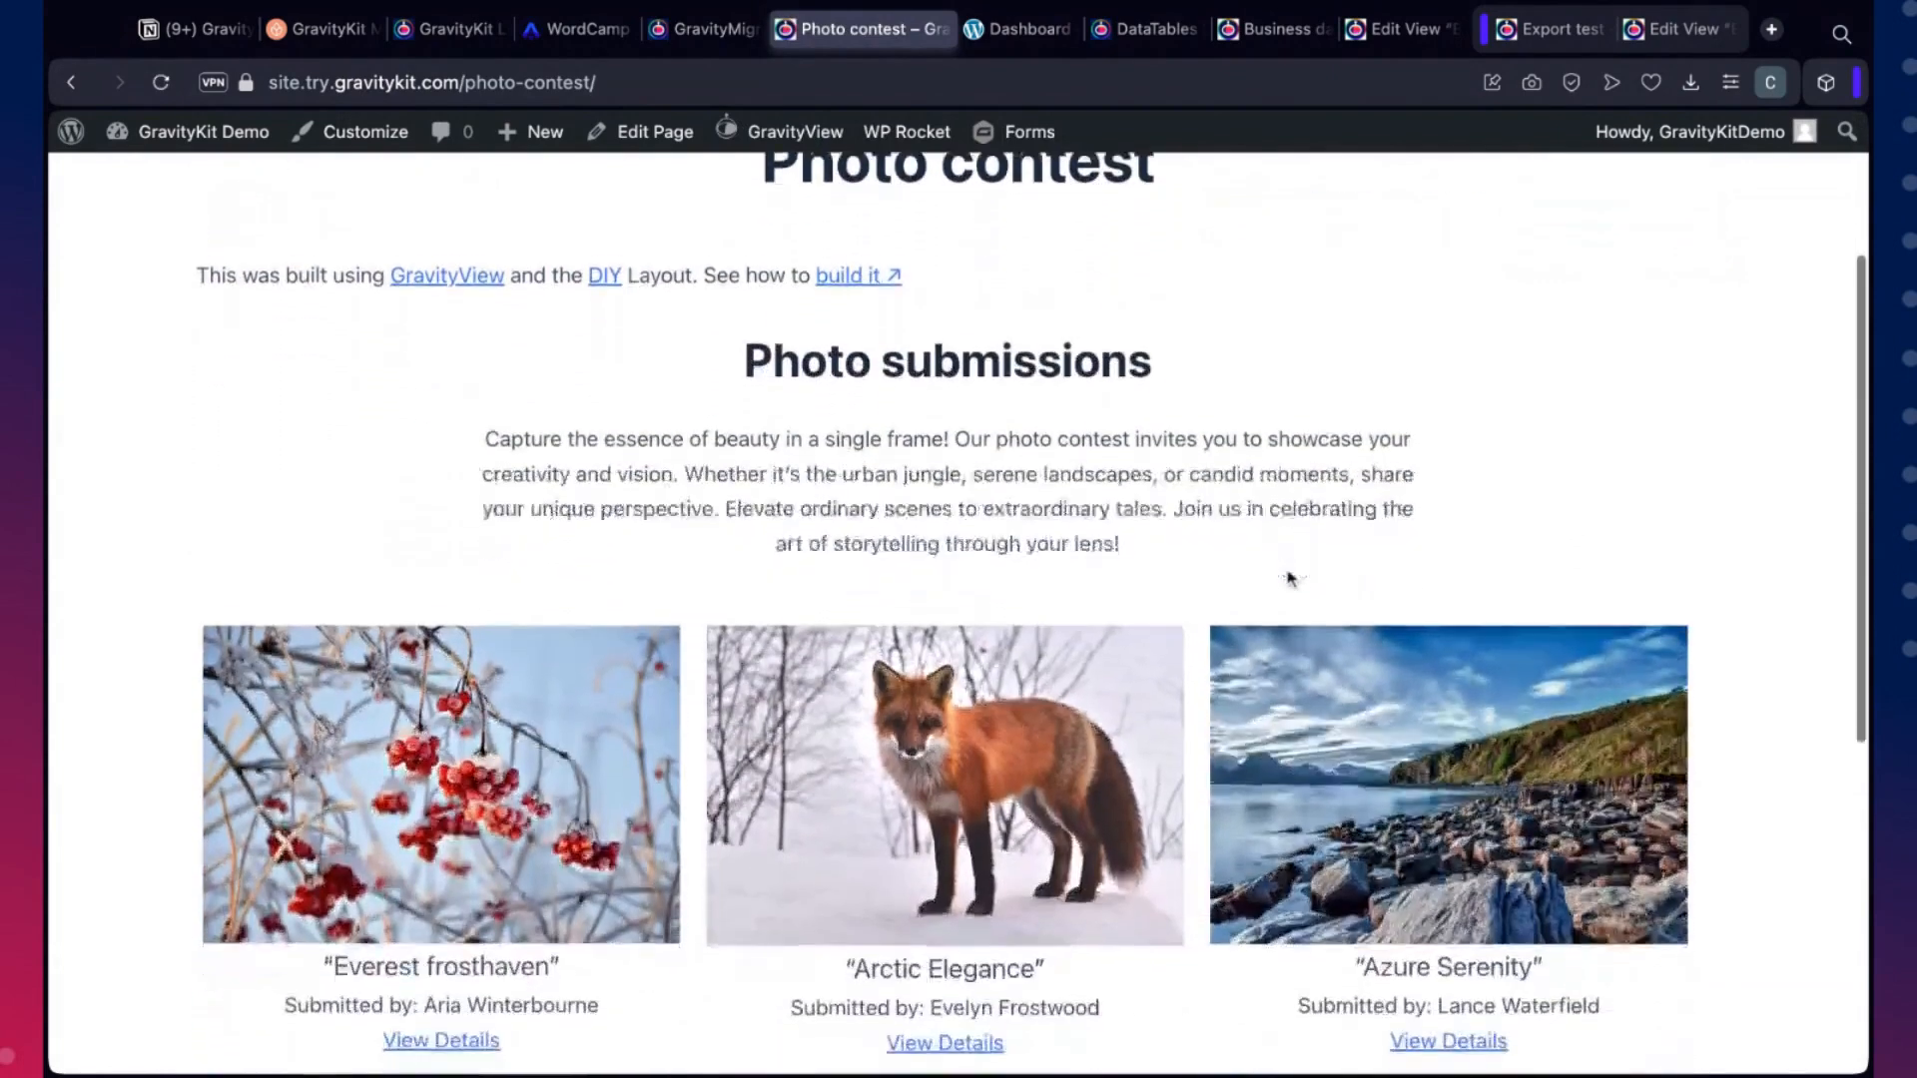
scroll(1288, 579, down, 2)
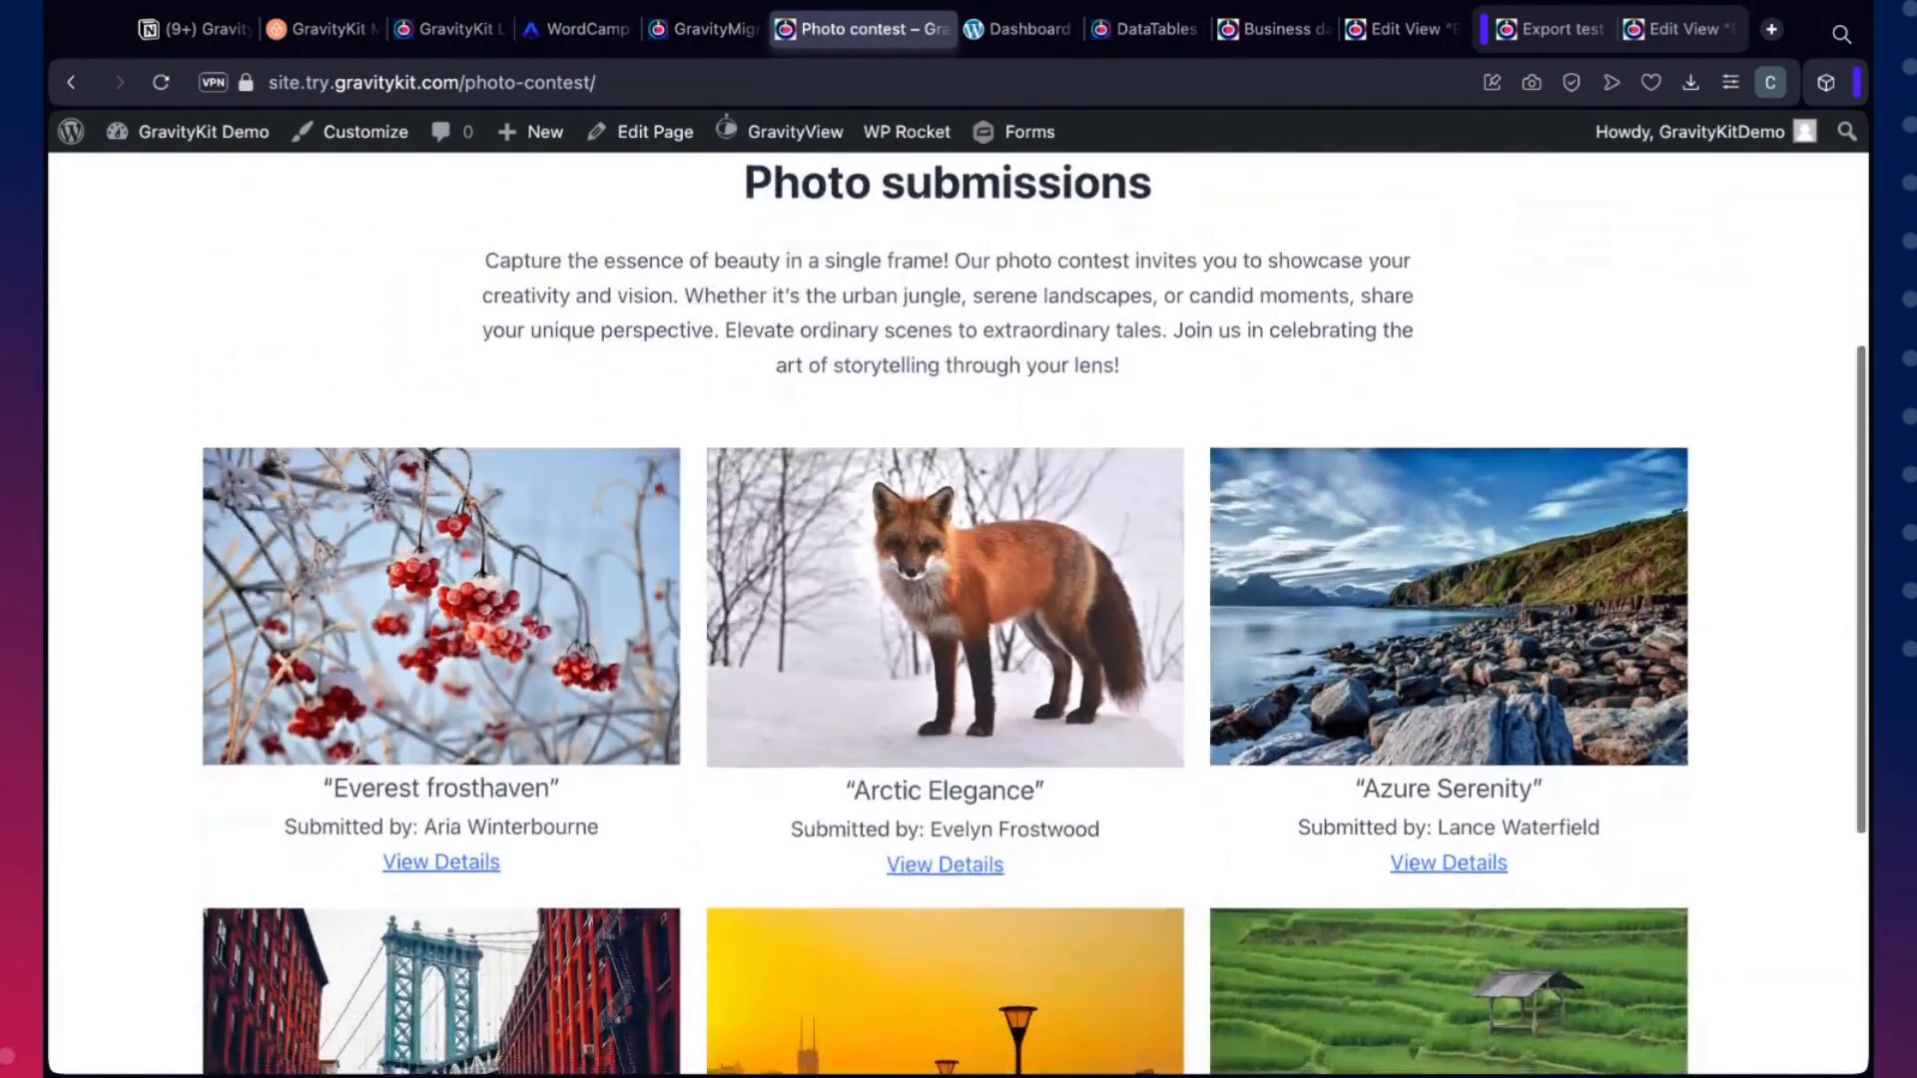
scroll(891, 614, down, 3)
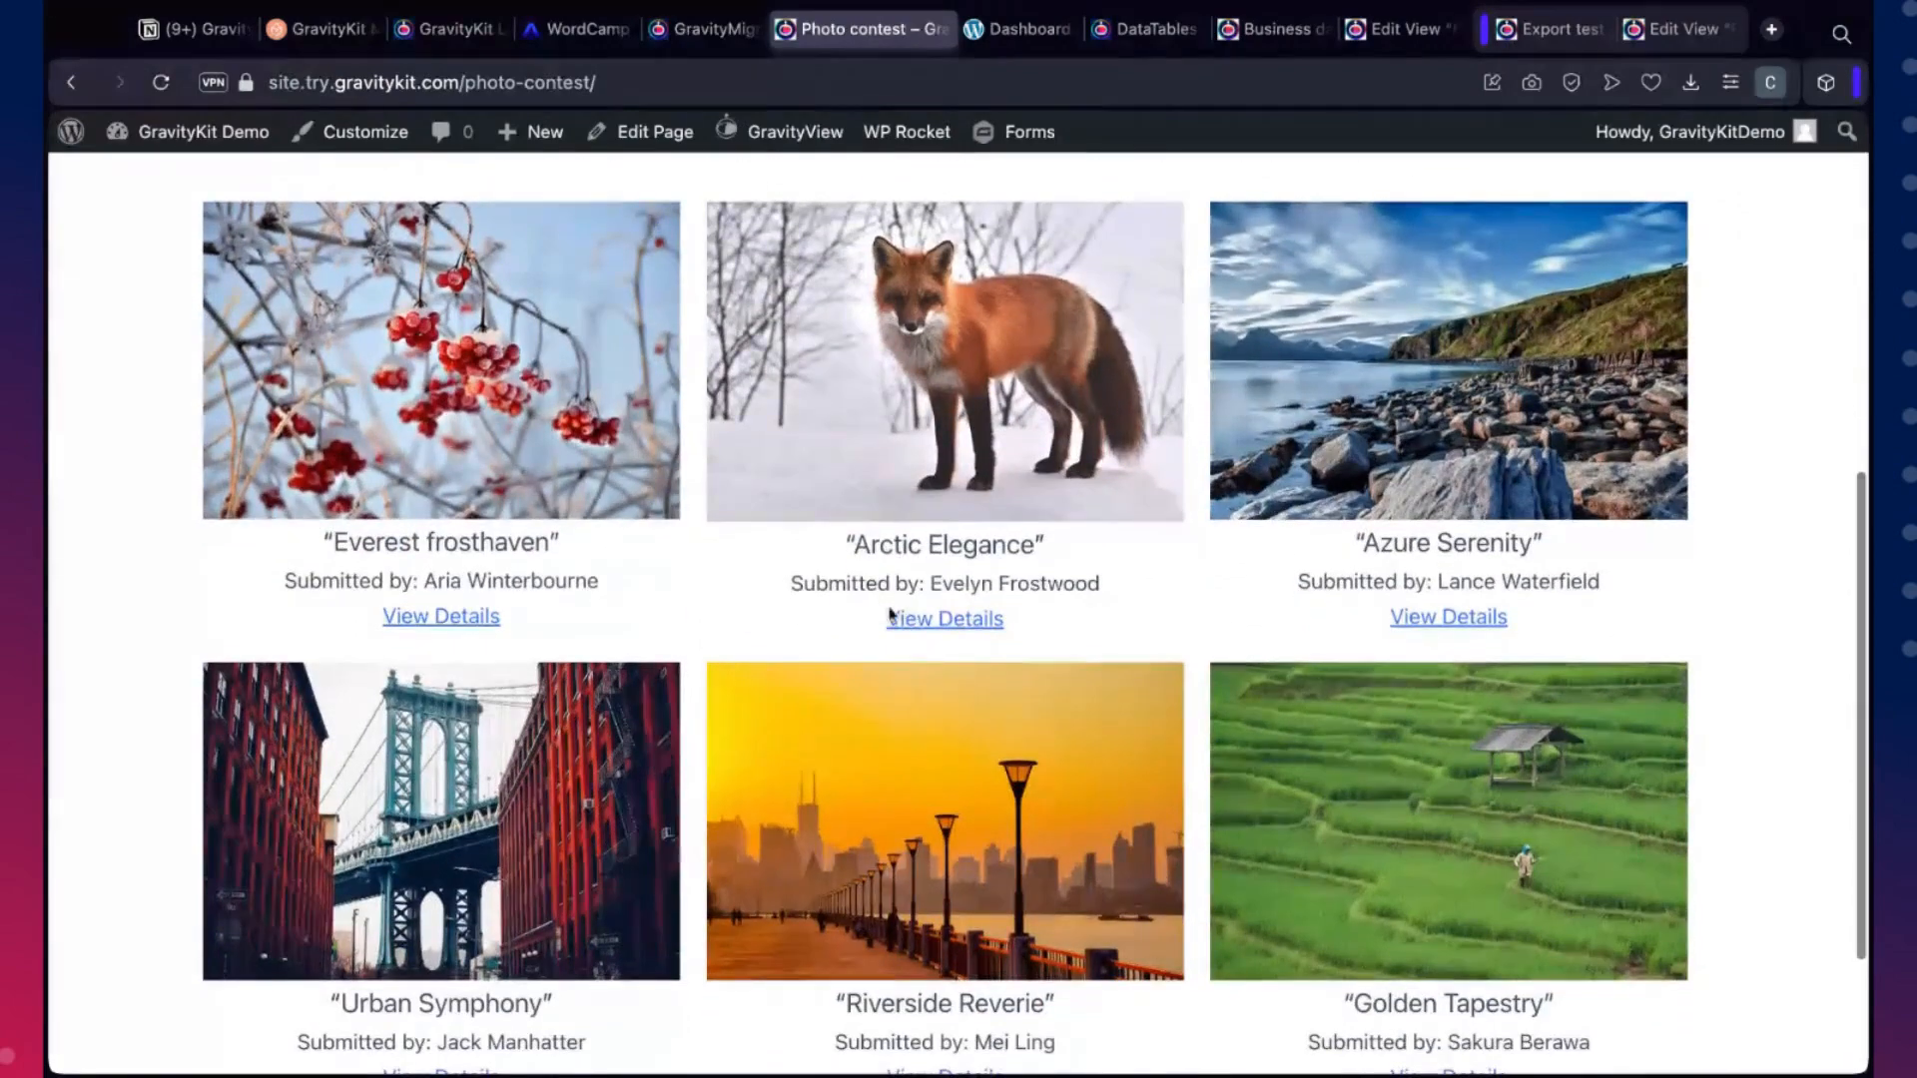
Open the details of the "Arctic Elegance" submission and examine its full photo and the judges' ratings
click(906, 621)
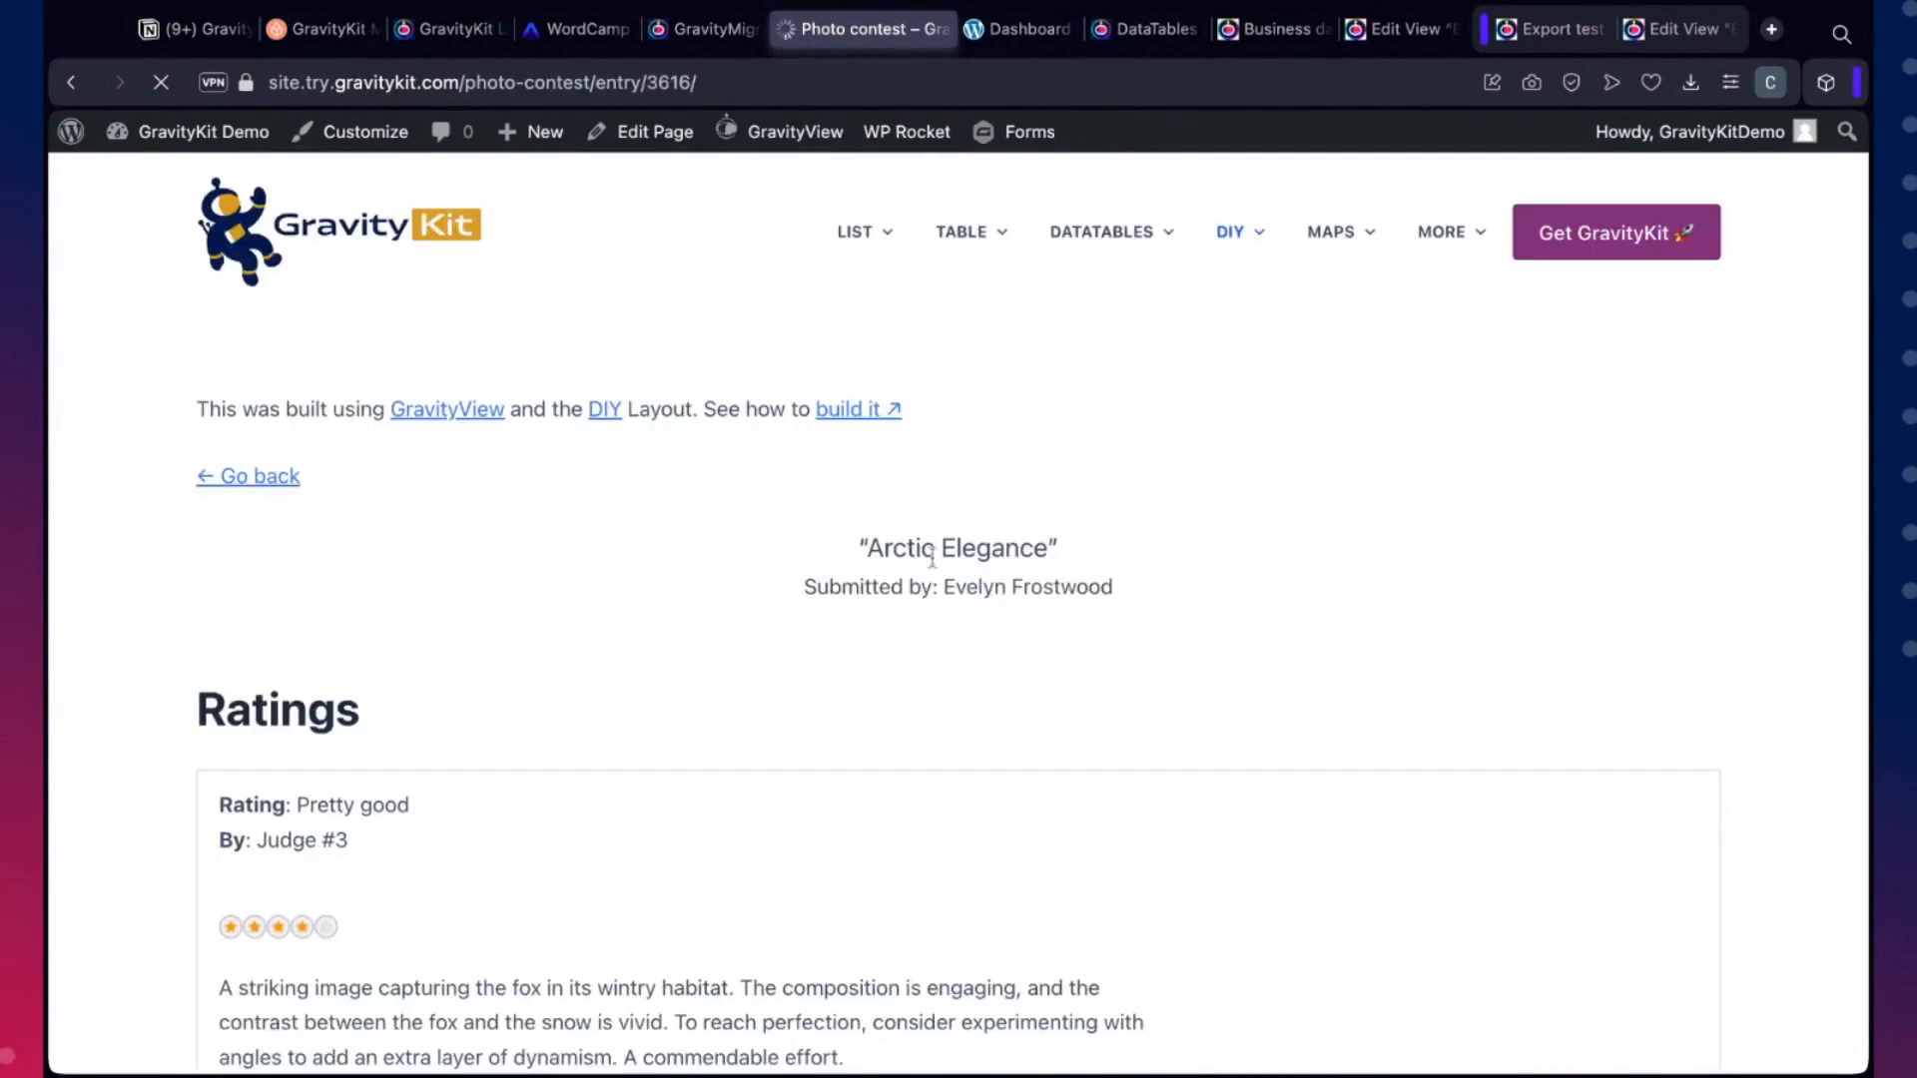
scroll(737, 566, down, 2)
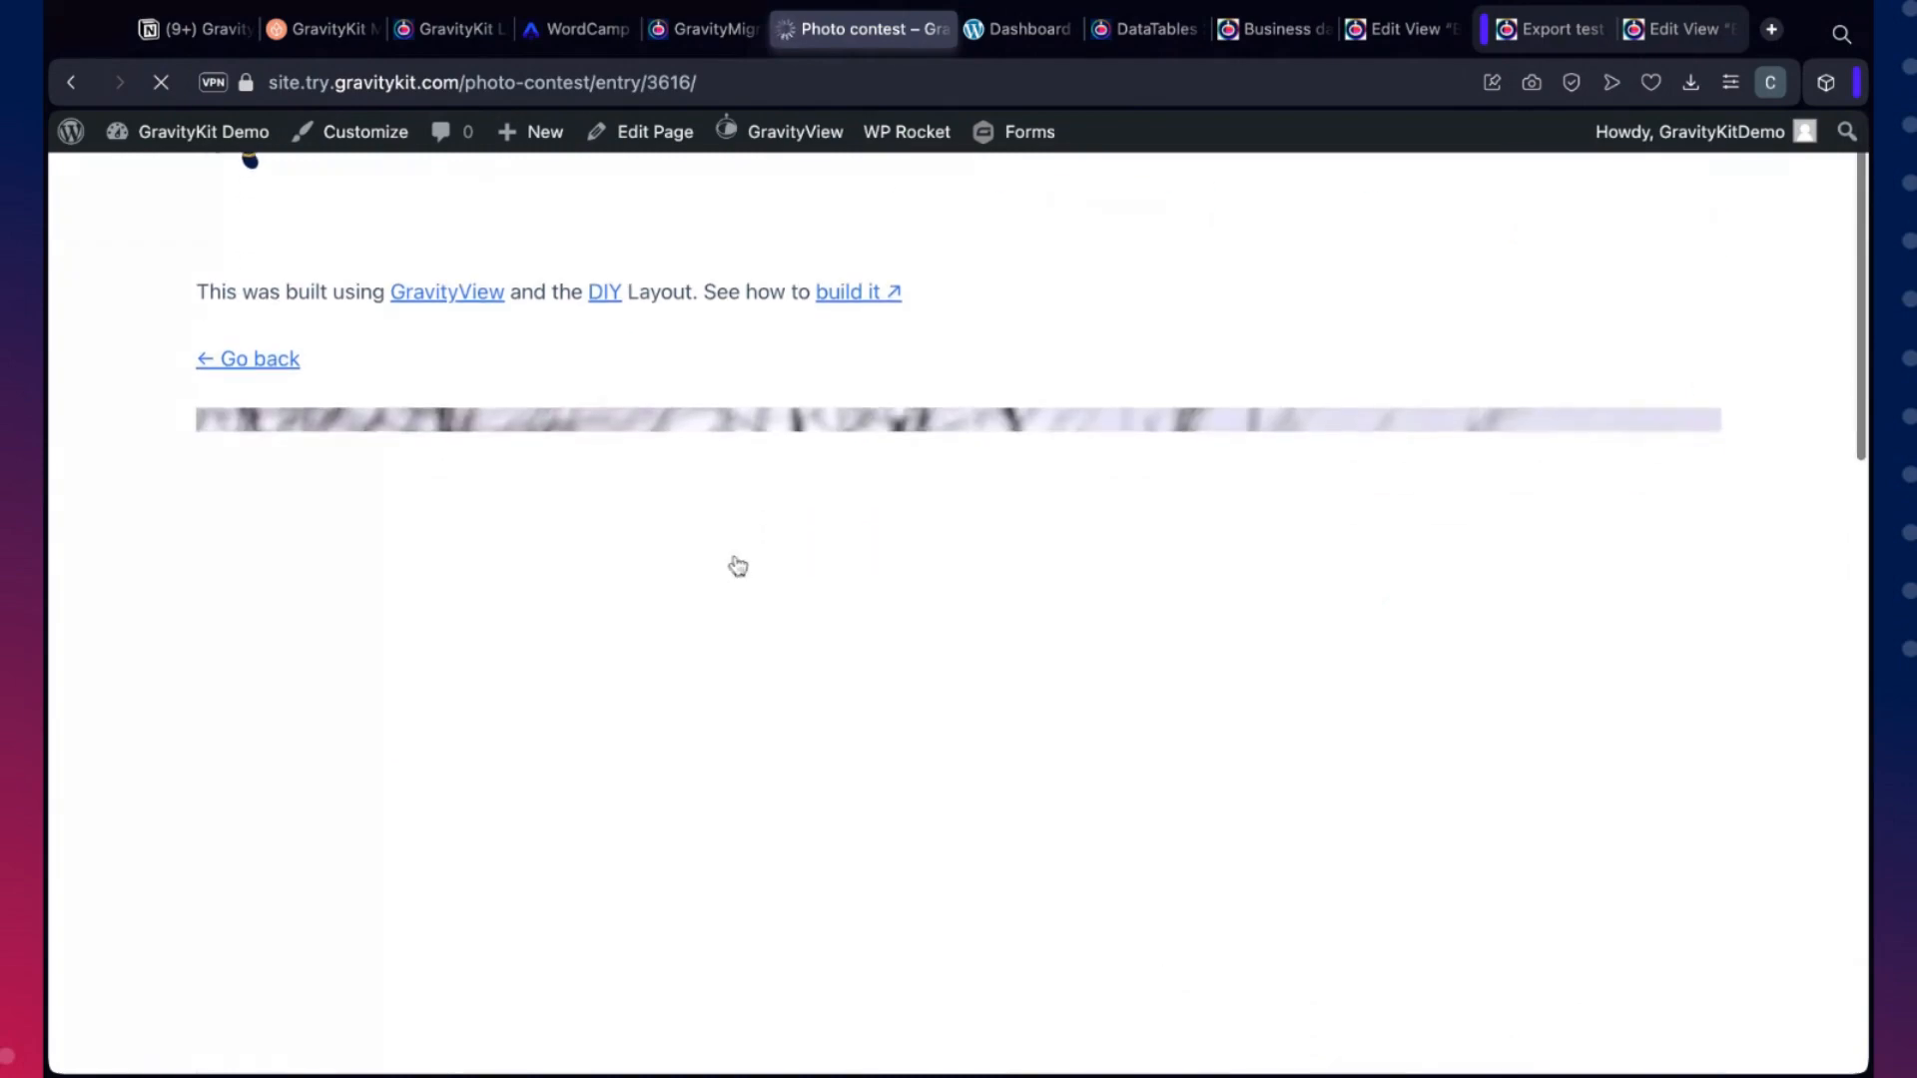
scroll(792, 569, down, 10)
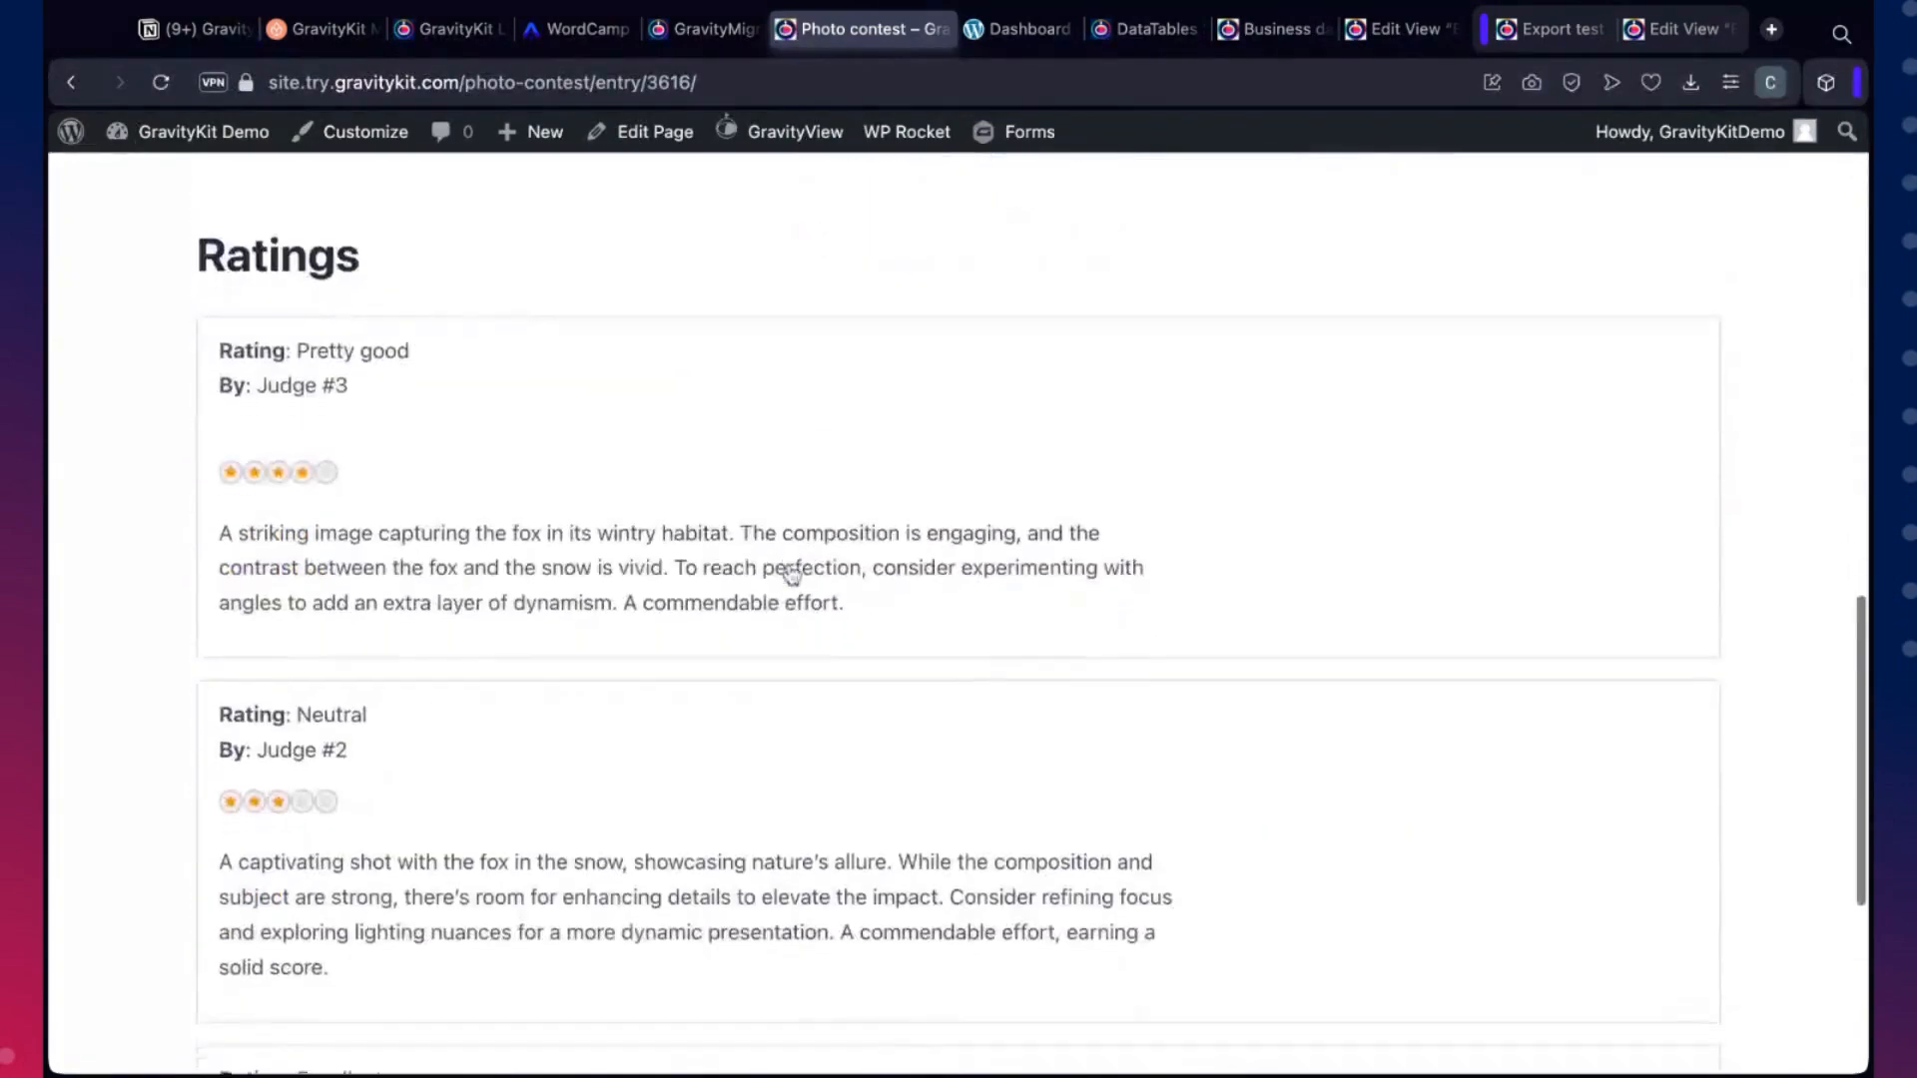
scroll(792, 574, down, 7)
scroll(792, 574, up, 3)
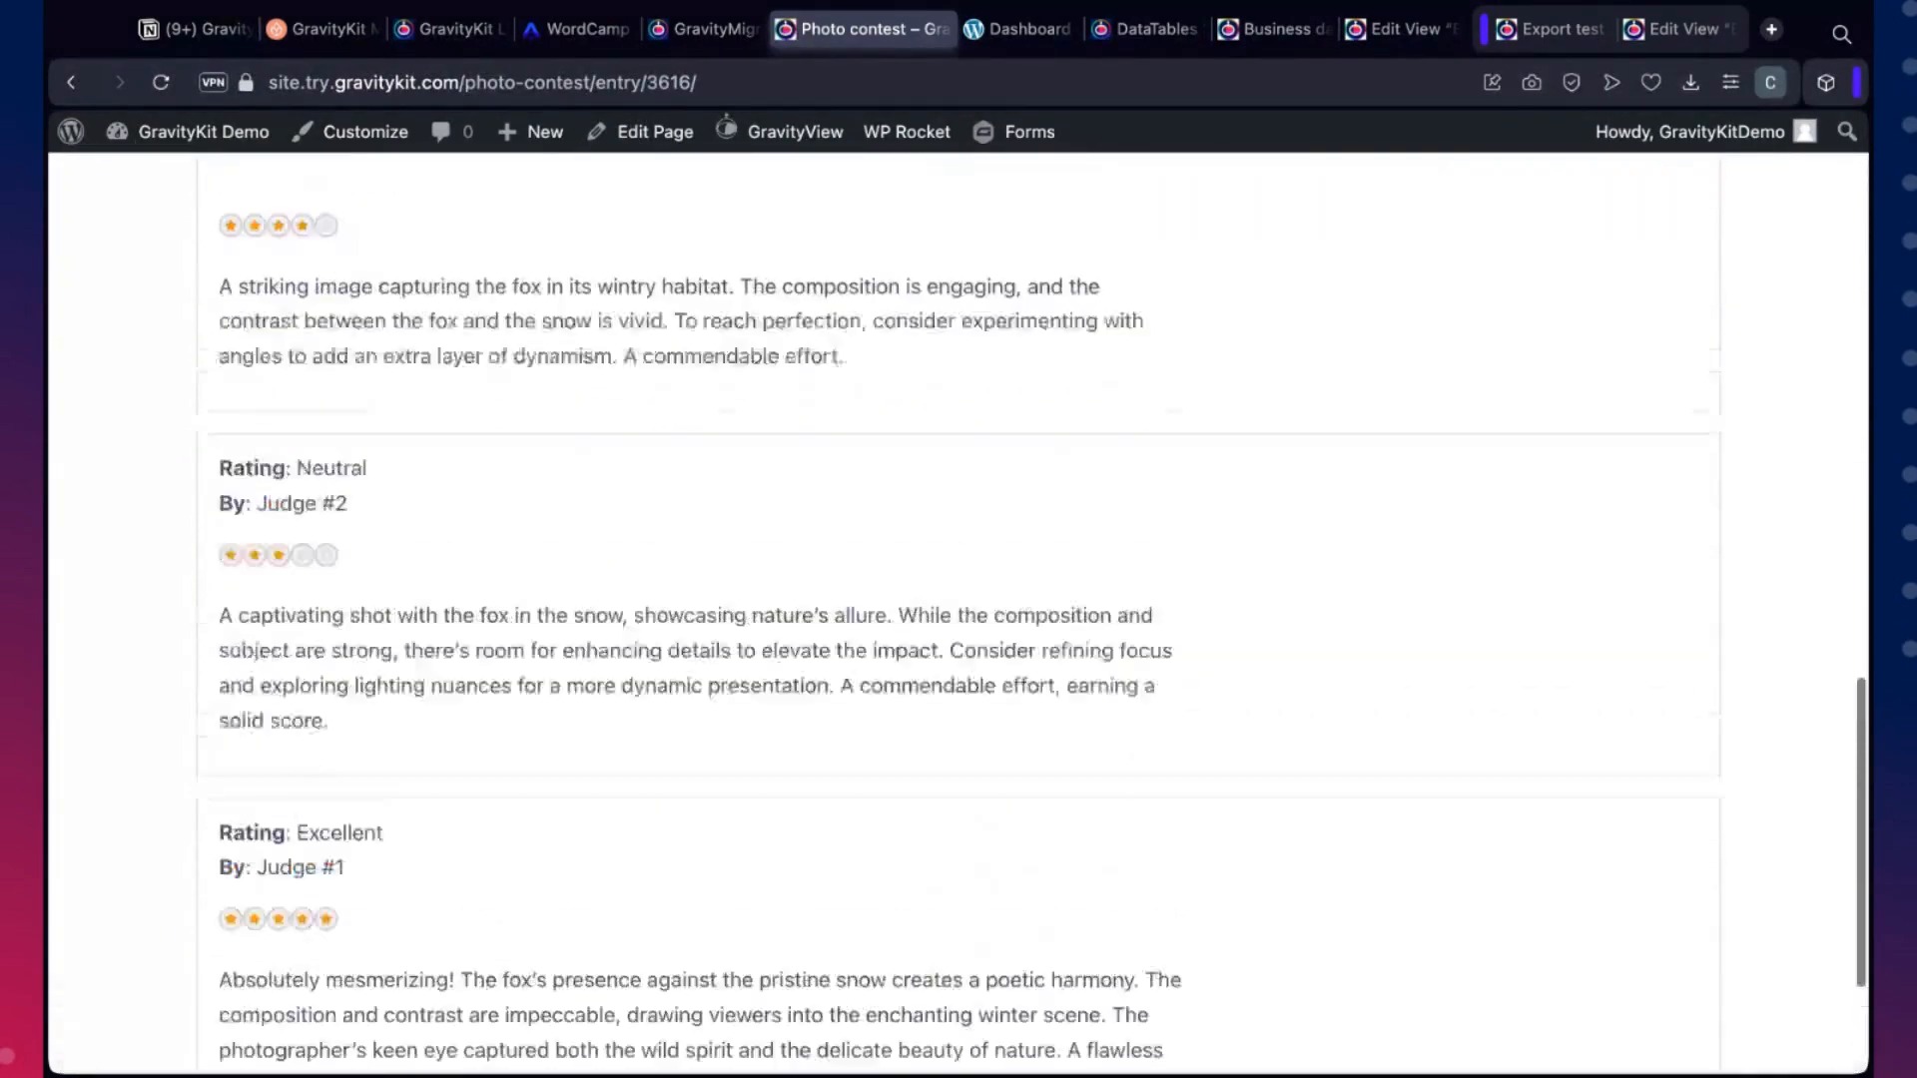
scroll(959, 609, up, 1)
scroll(959, 609, down, 1)
scroll(959, 609, up, 4)
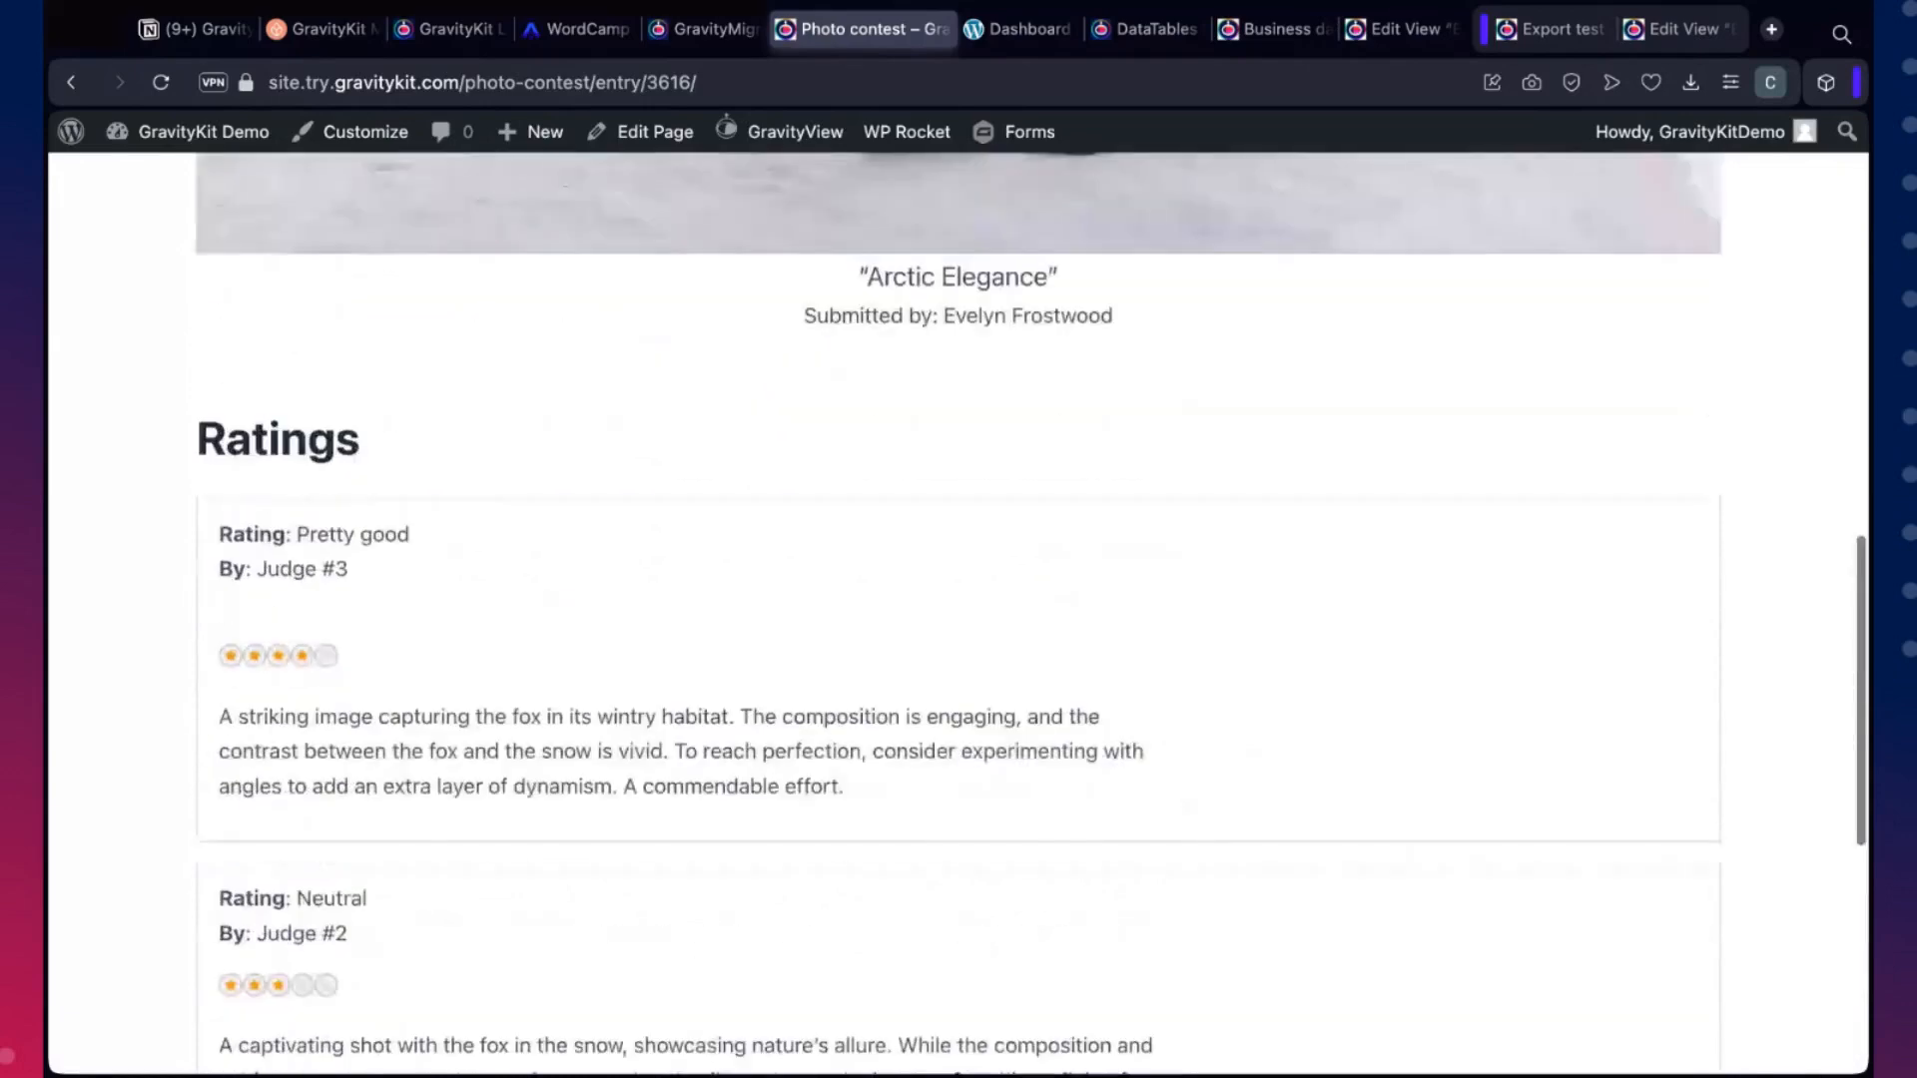
scroll(959, 609, up, 8)
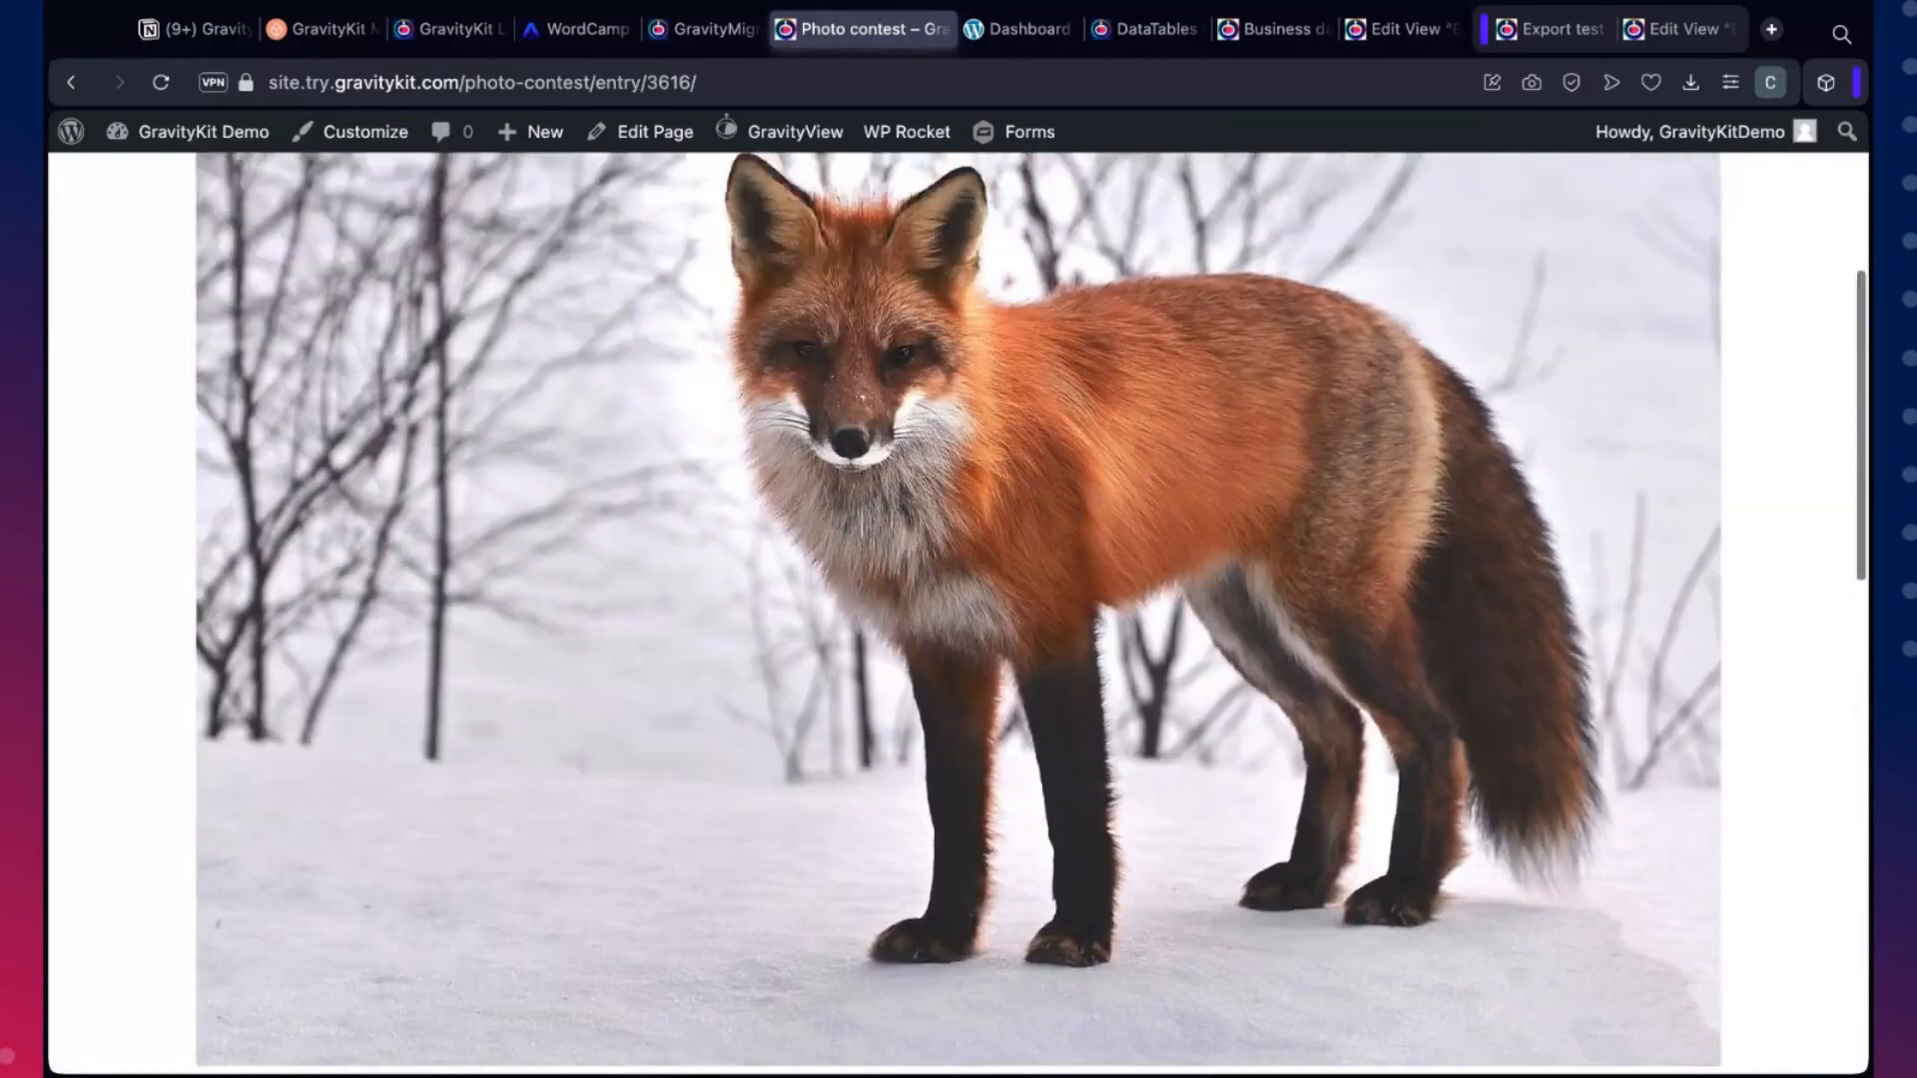
scroll(958, 609, up, 5)
Go back from the single entry to the photo contest listing and look over the submissions
click(271, 478)
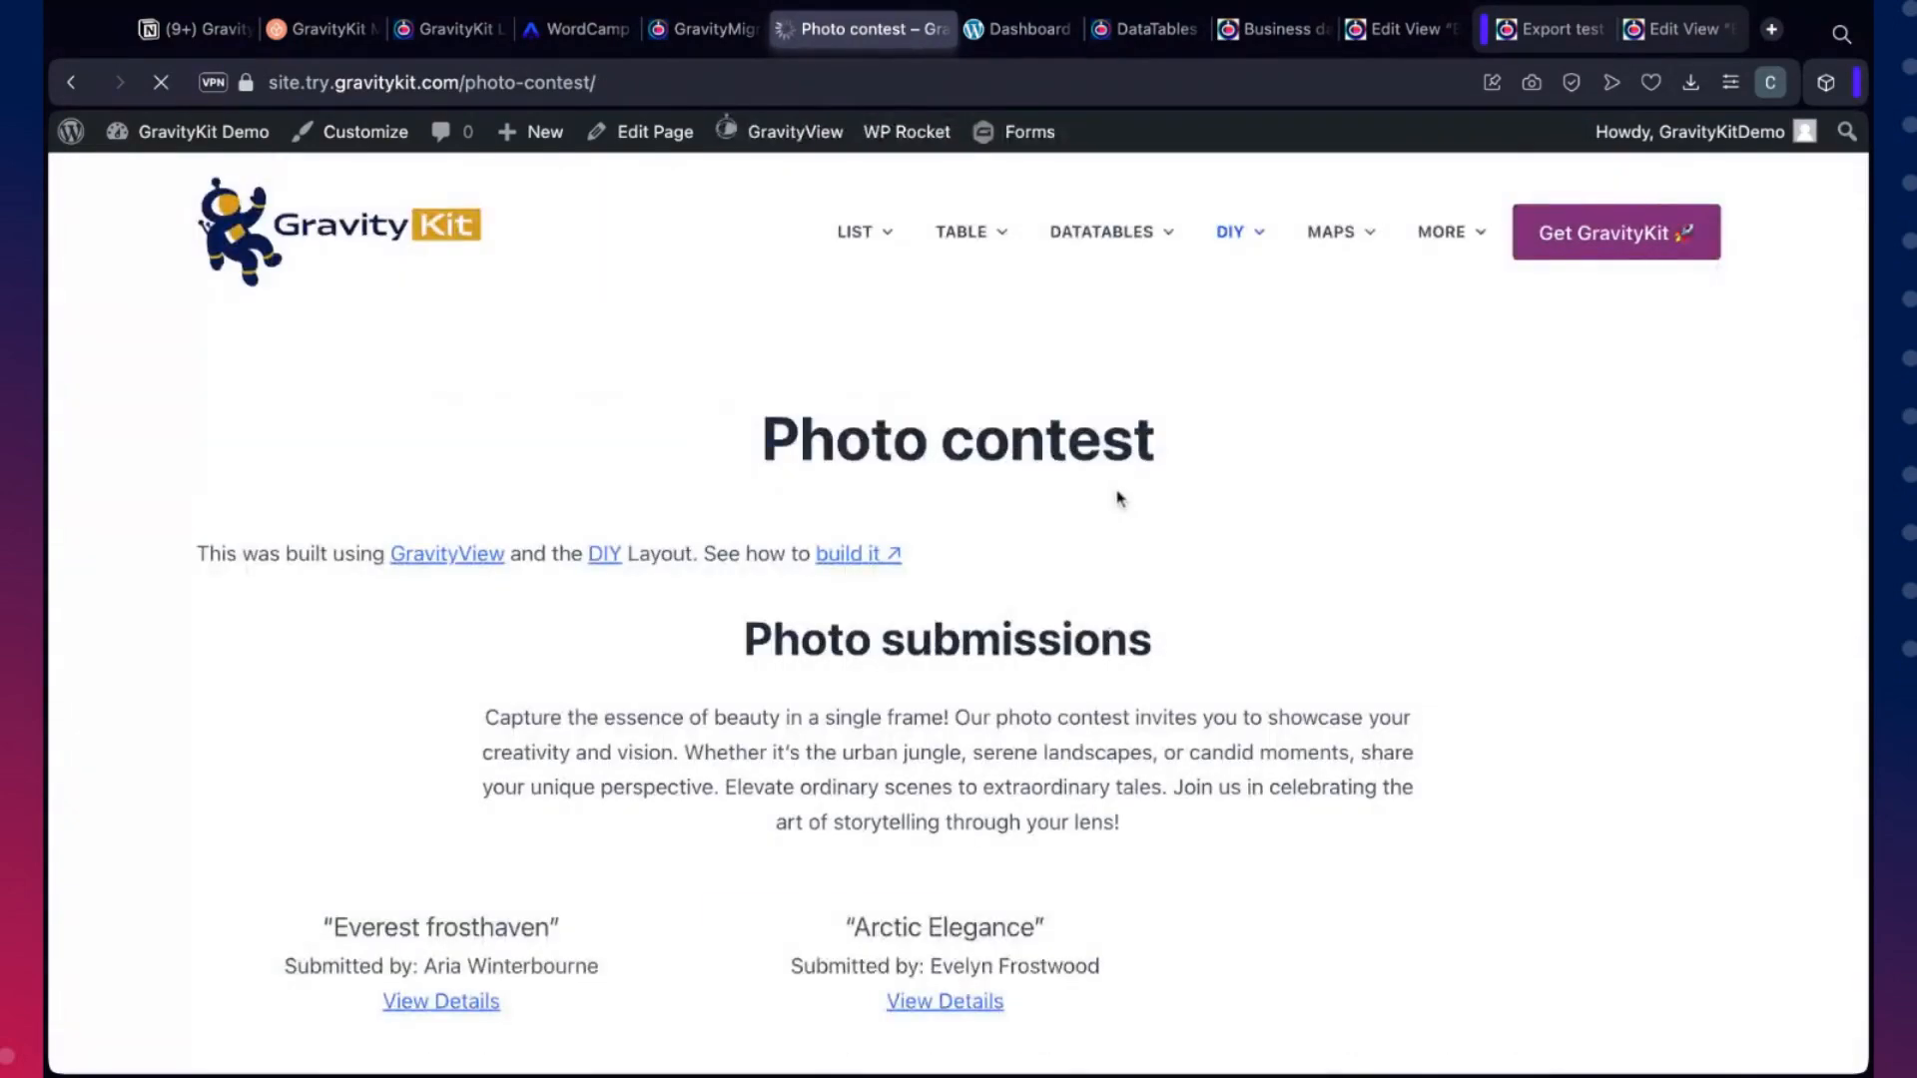
scroll(1144, 507, down, 4)
scroll(1104, 483, up, 4)
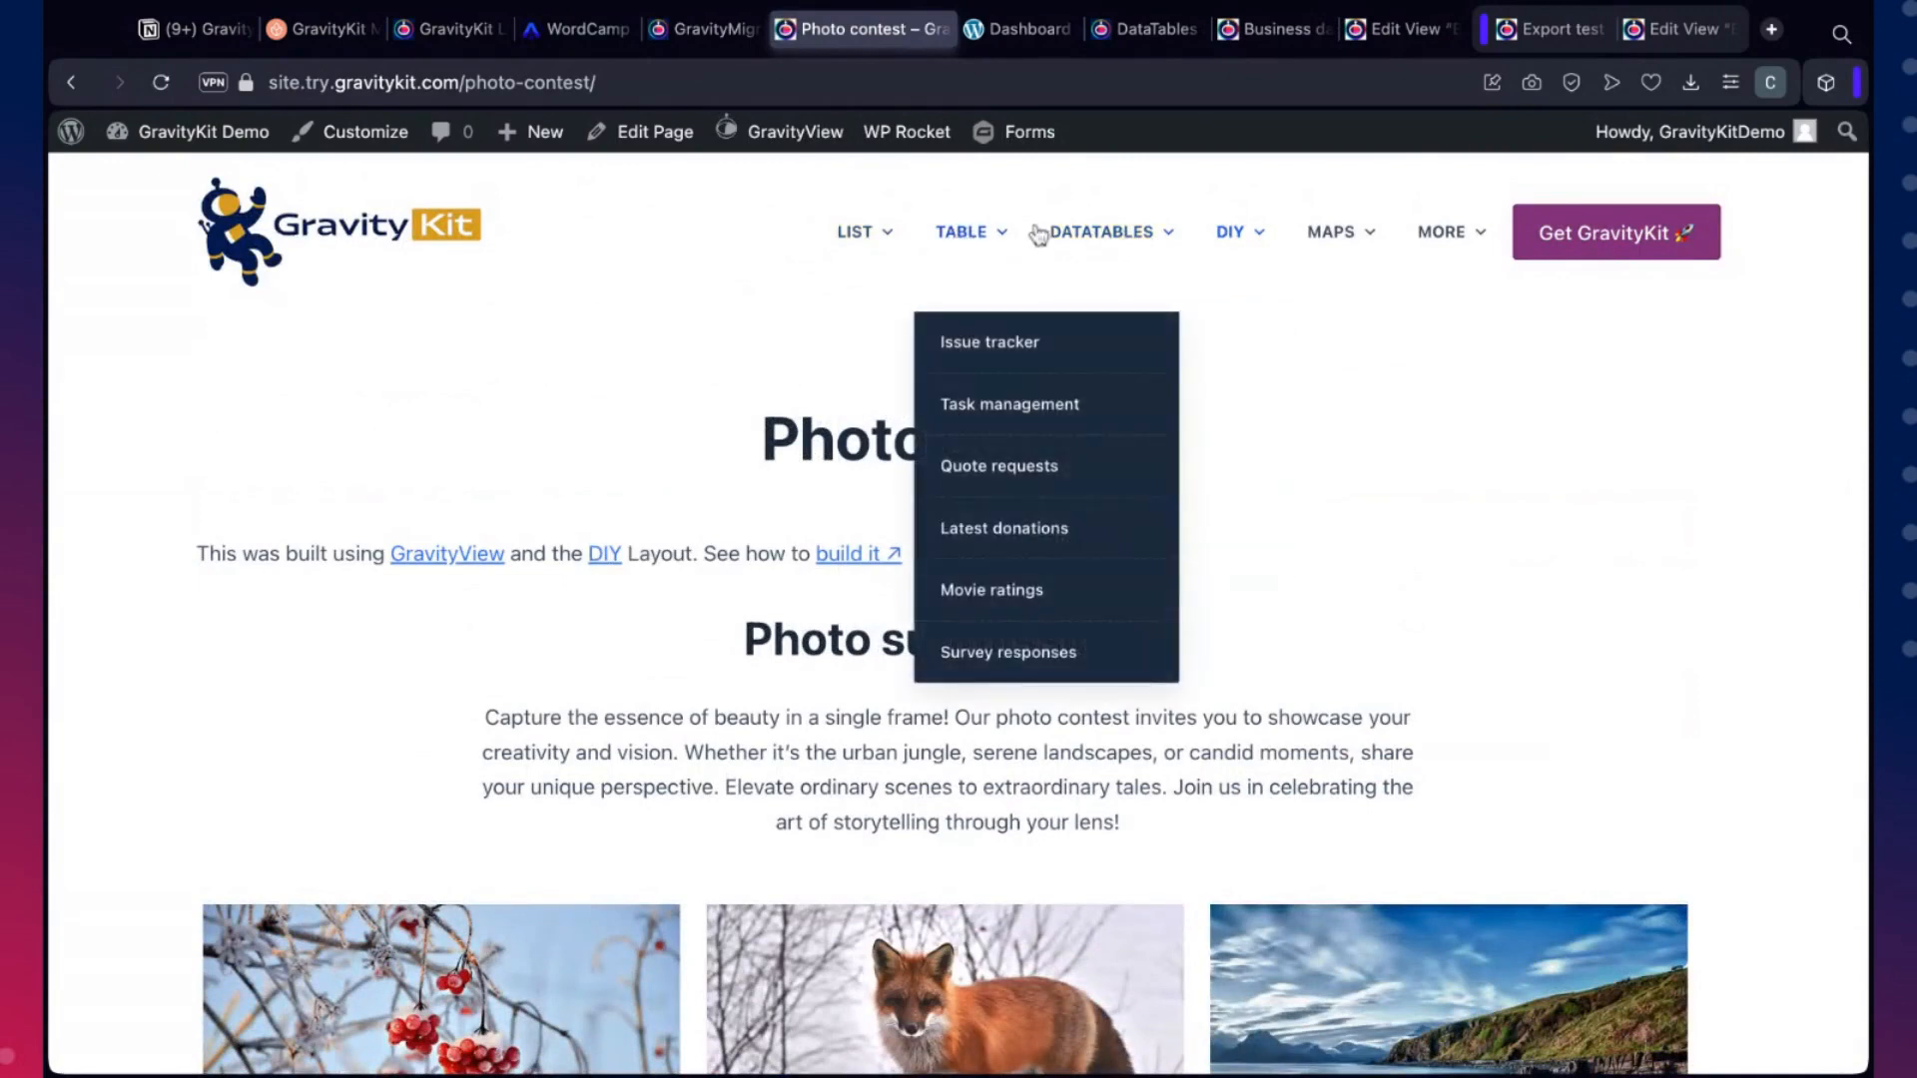
Open the Geolocation directory demo of the Maps layout and examine its search fields, map and business listings
mouse_move(1311, 233)
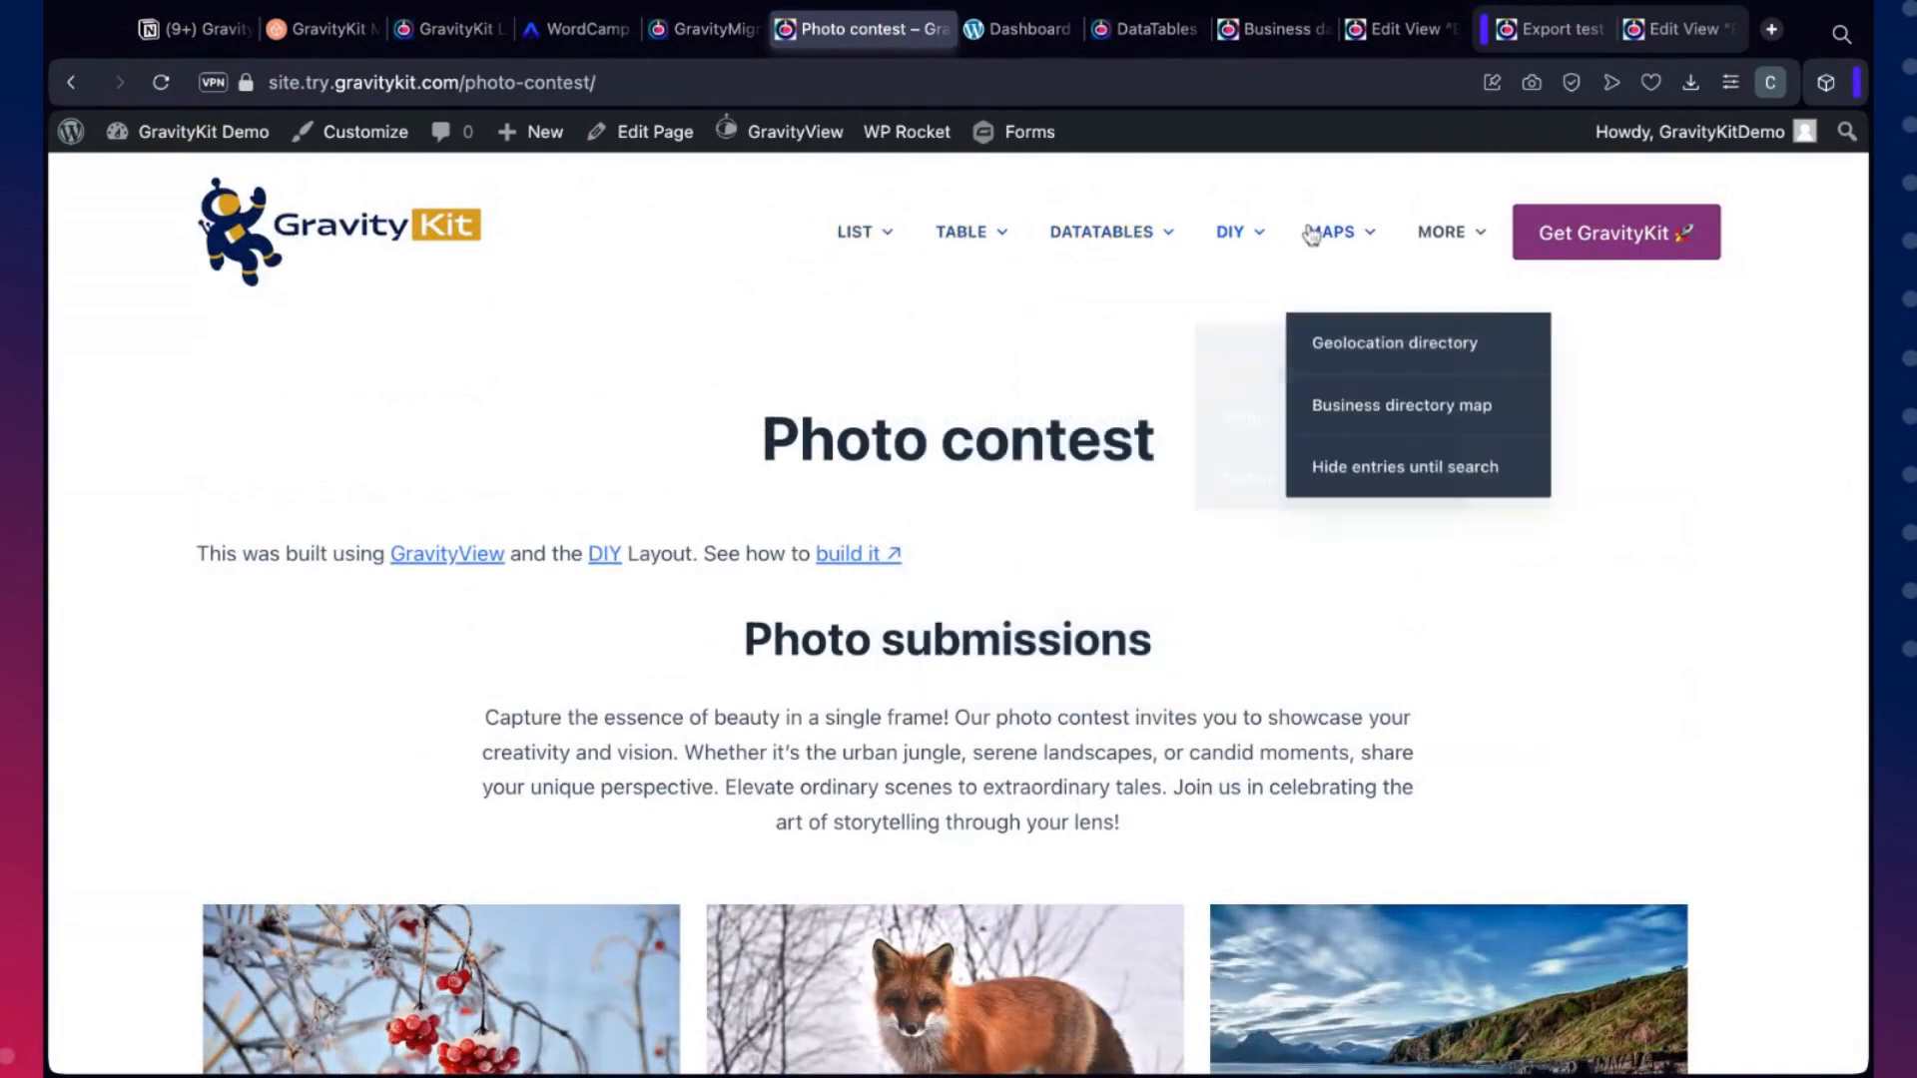
click(1417, 351)
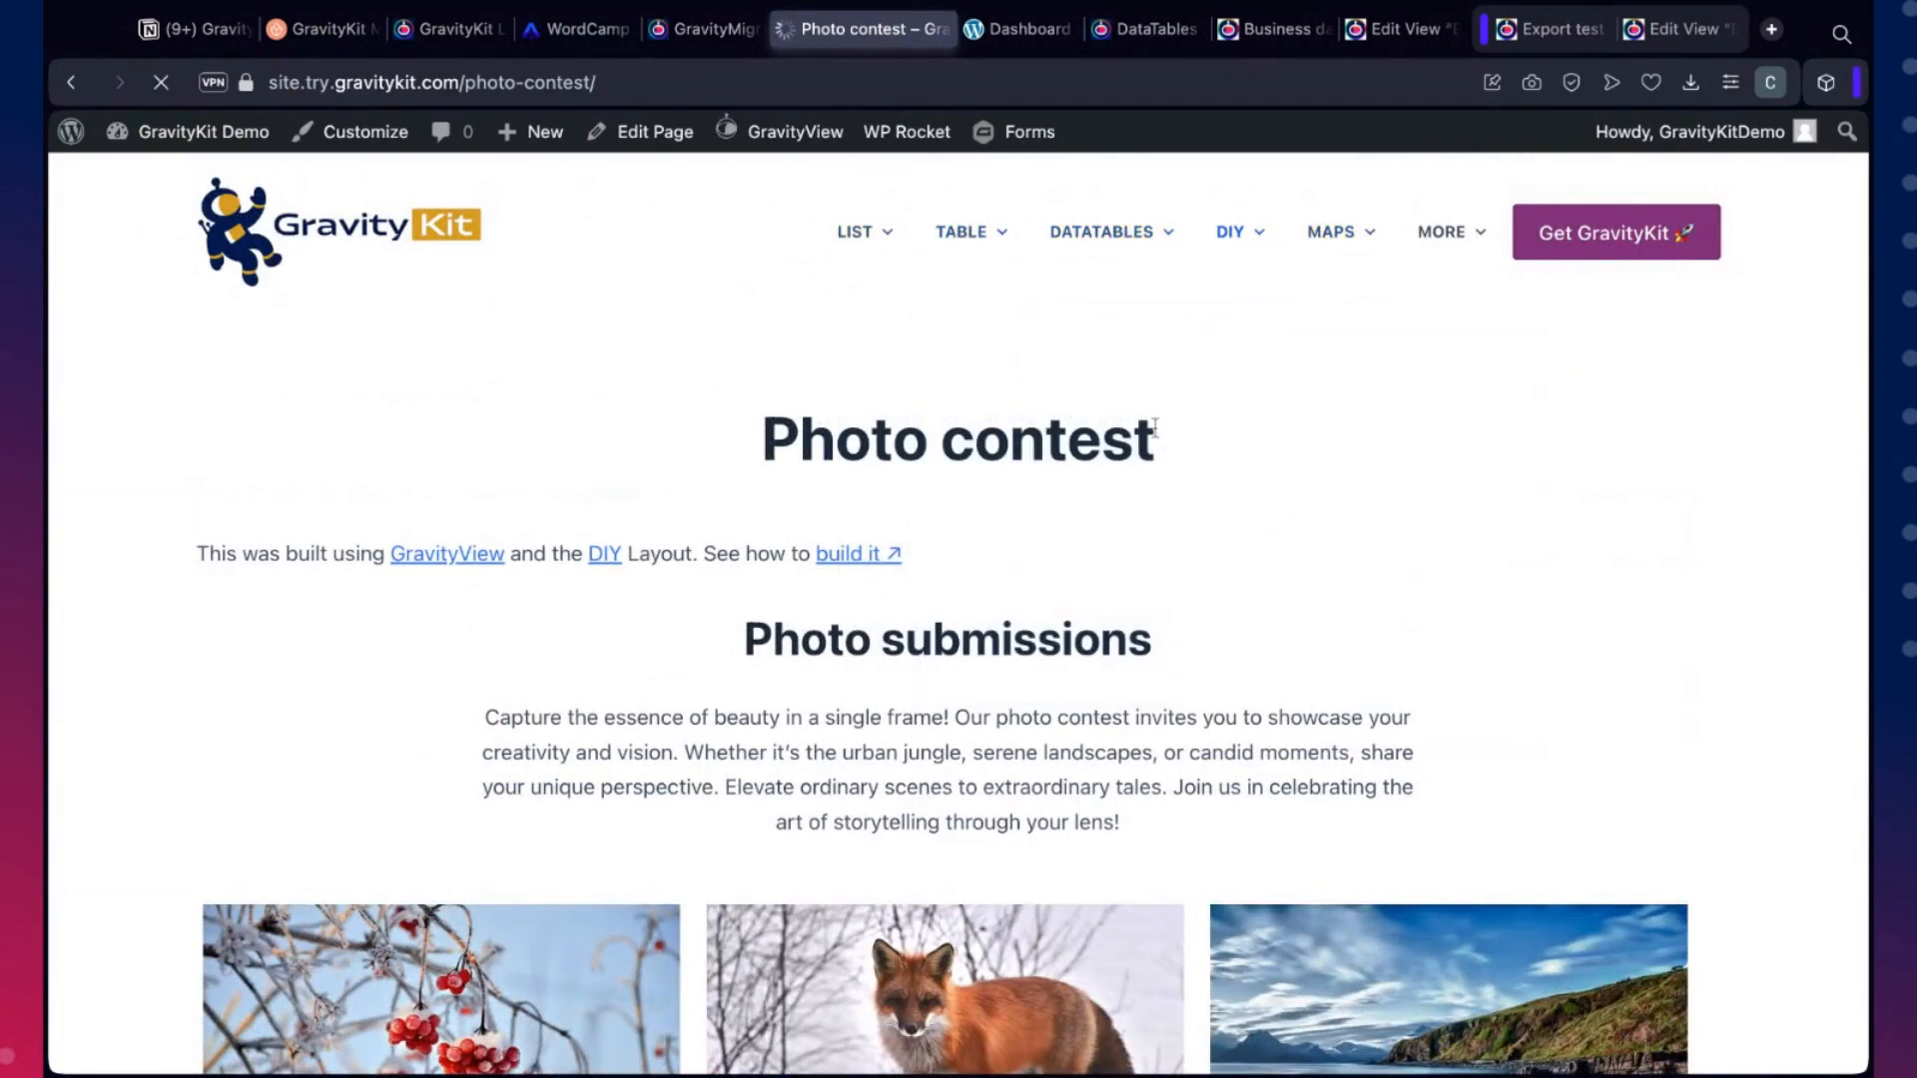
scroll(1344, 483, down, 2)
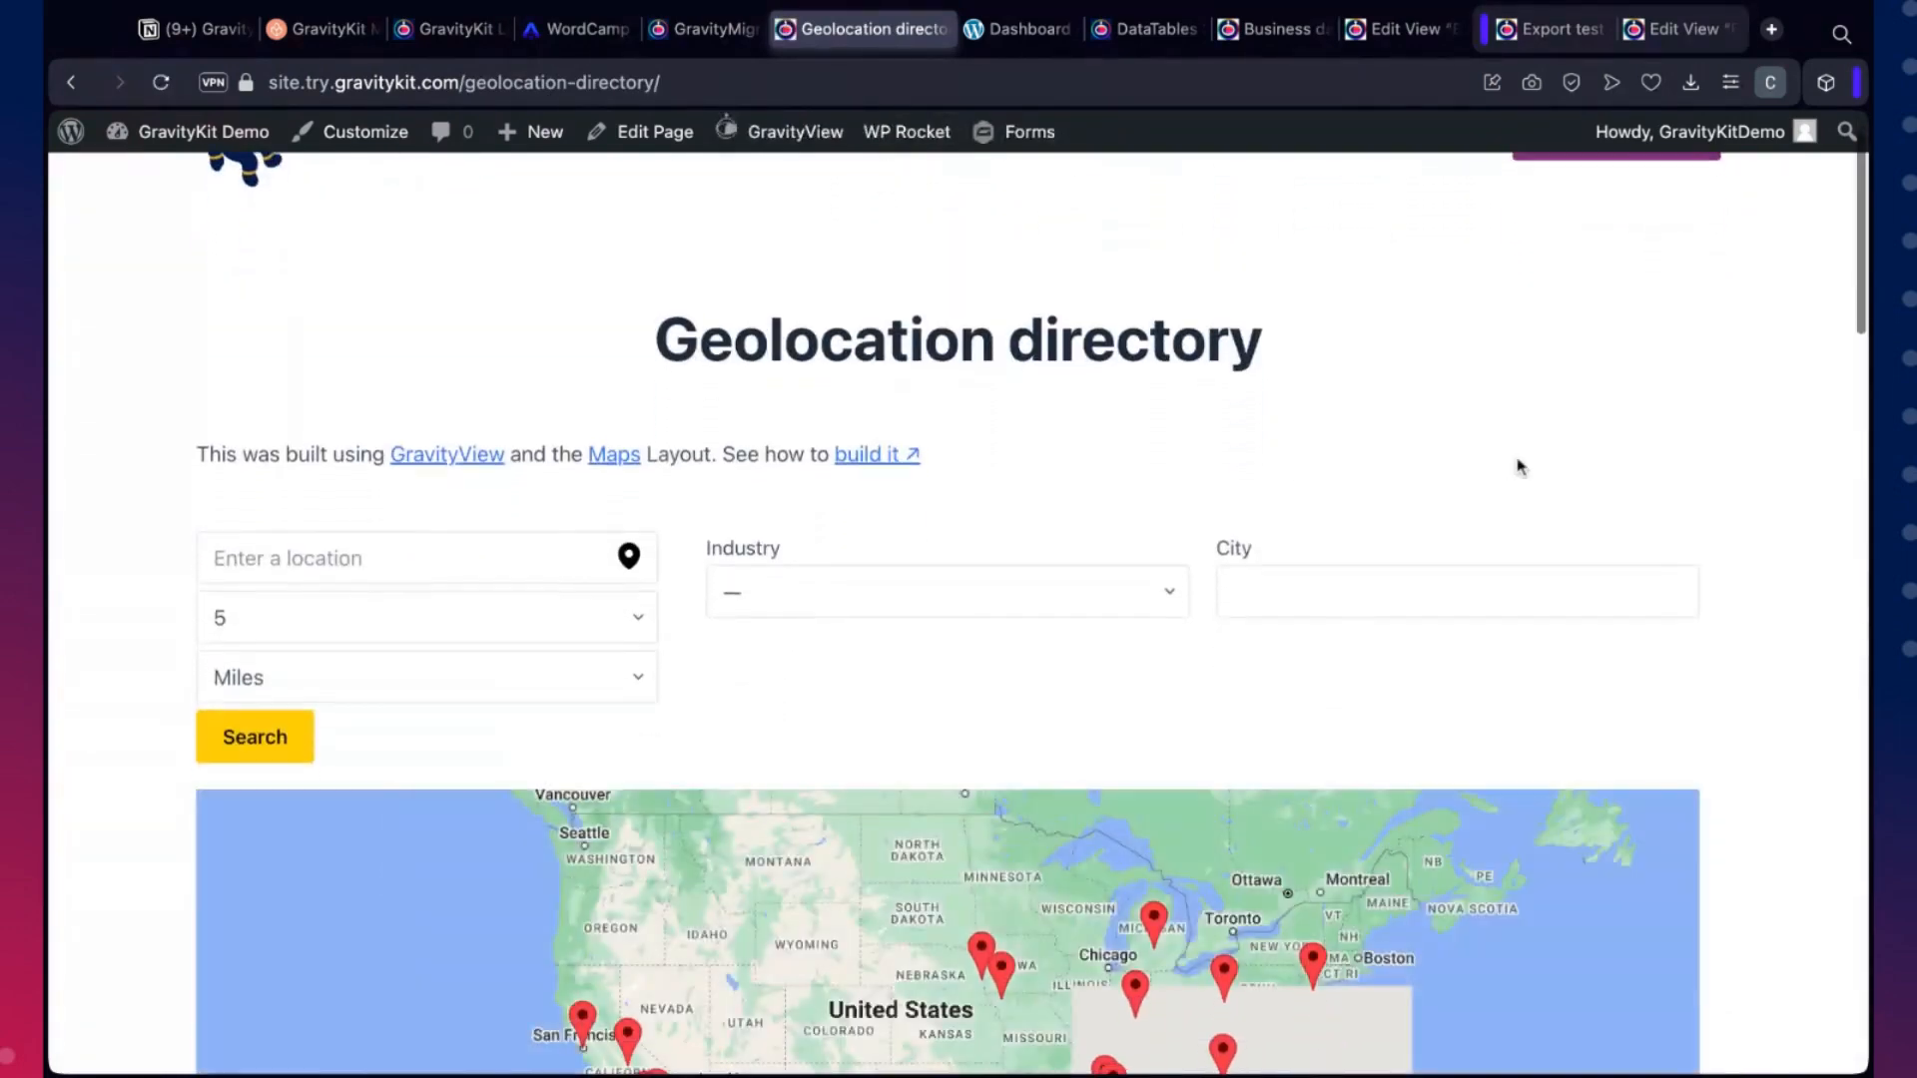
scroll(1425, 496, down, 3)
scroll(1298, 479, down, 2)
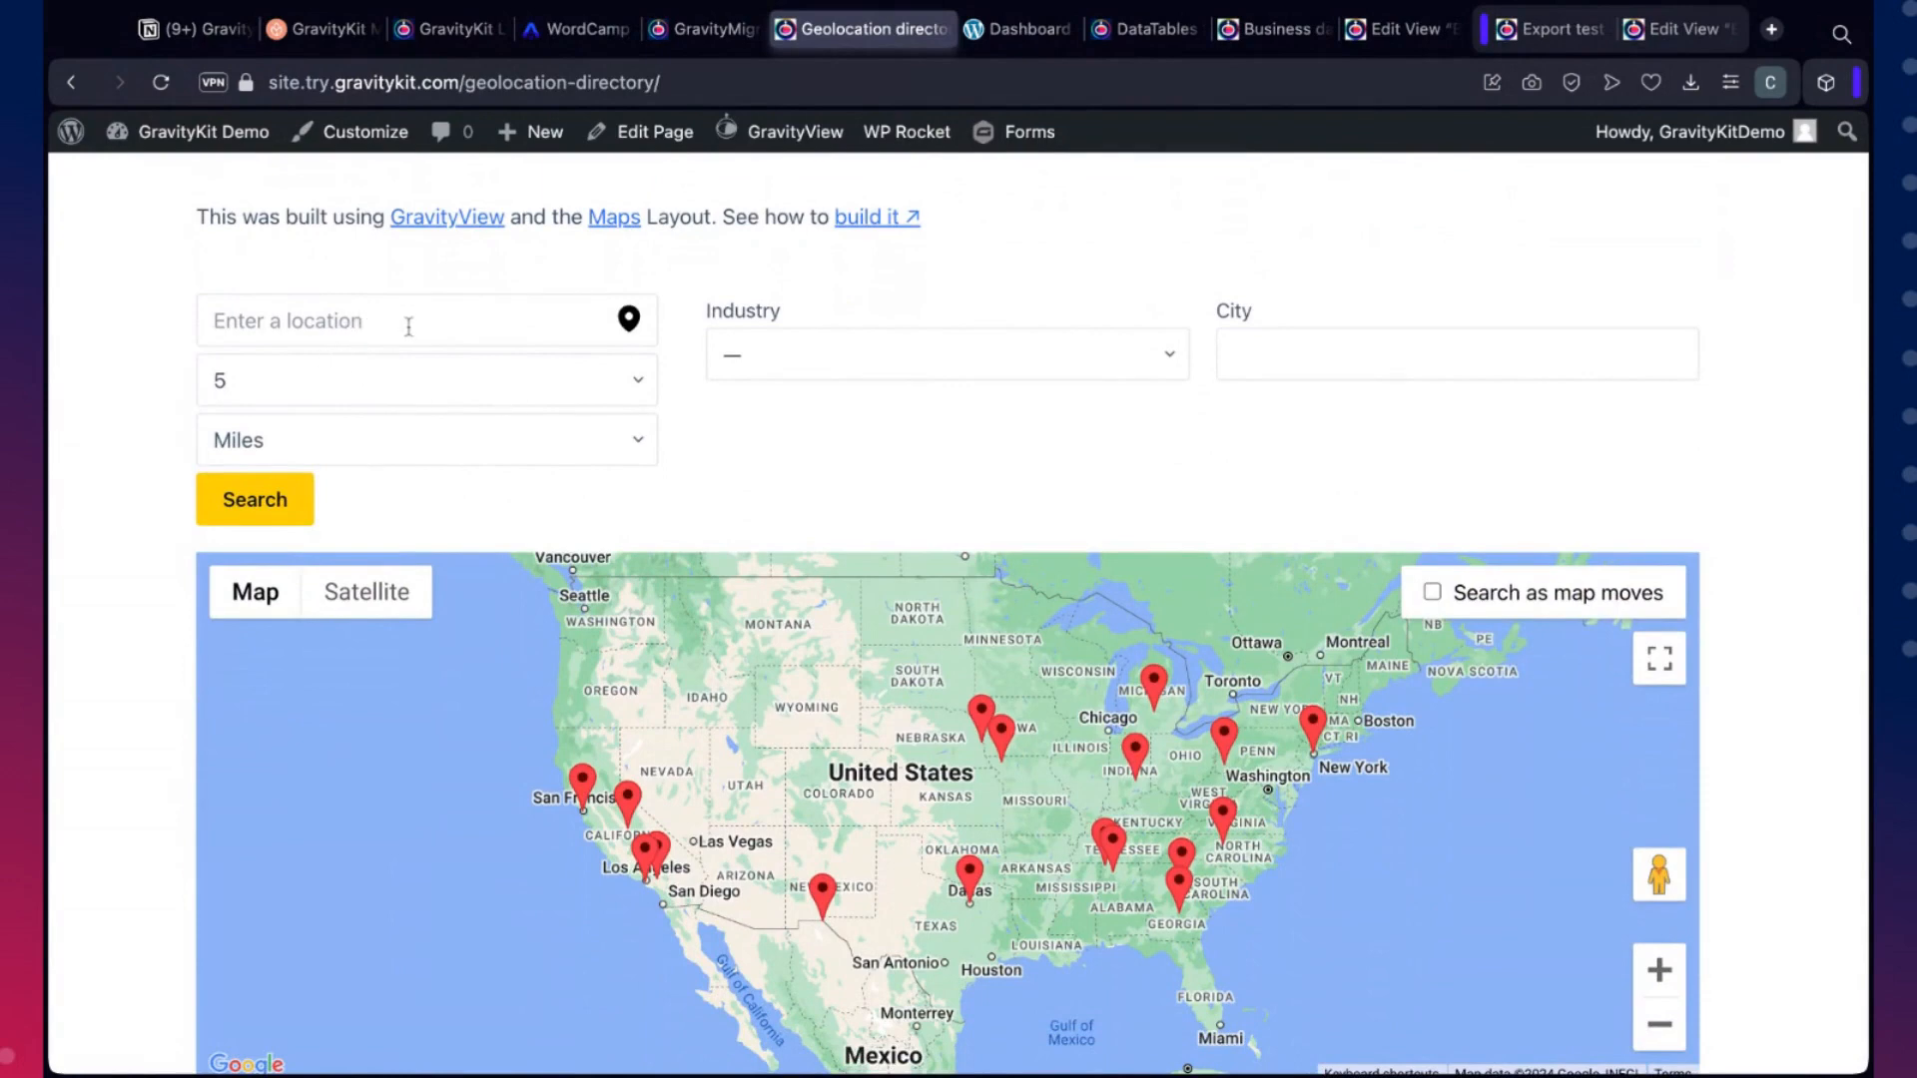
scroll(1749, 473, down, 3)
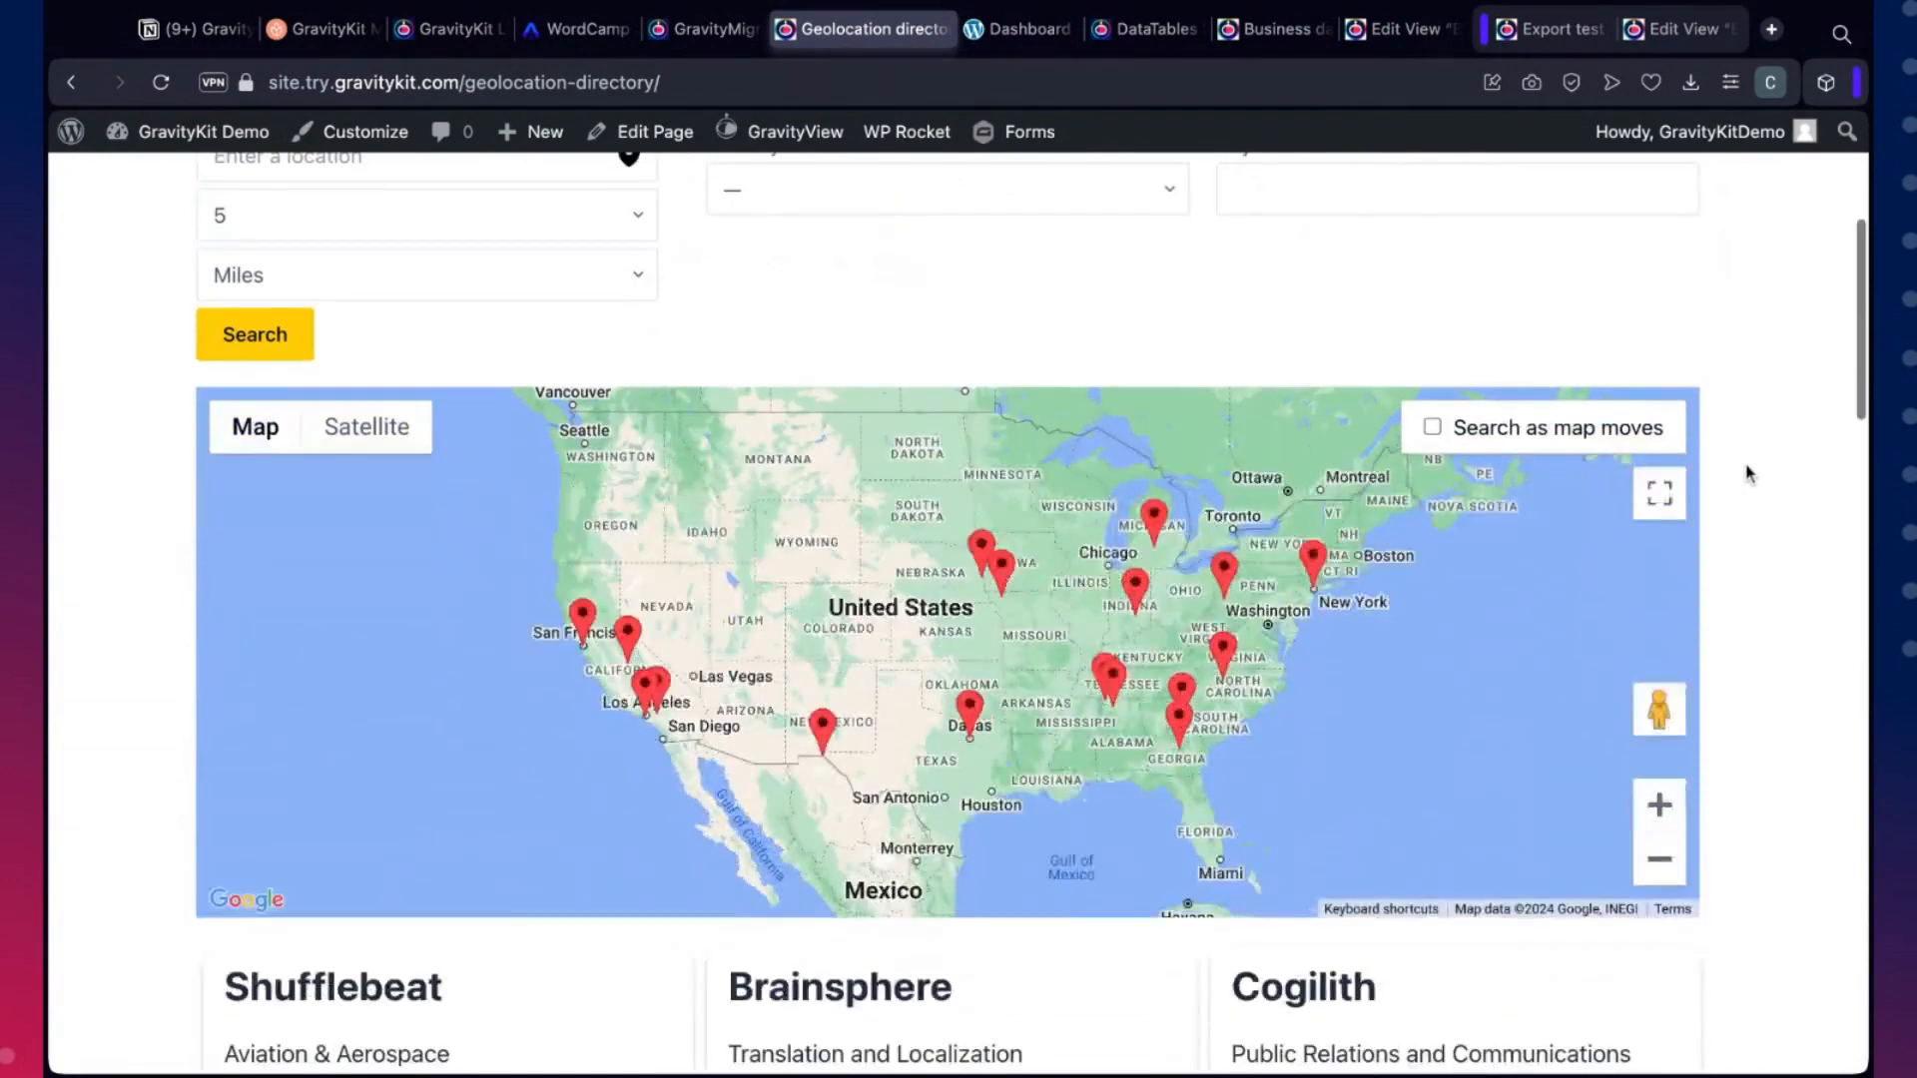
scroll(1749, 473, down, 15)
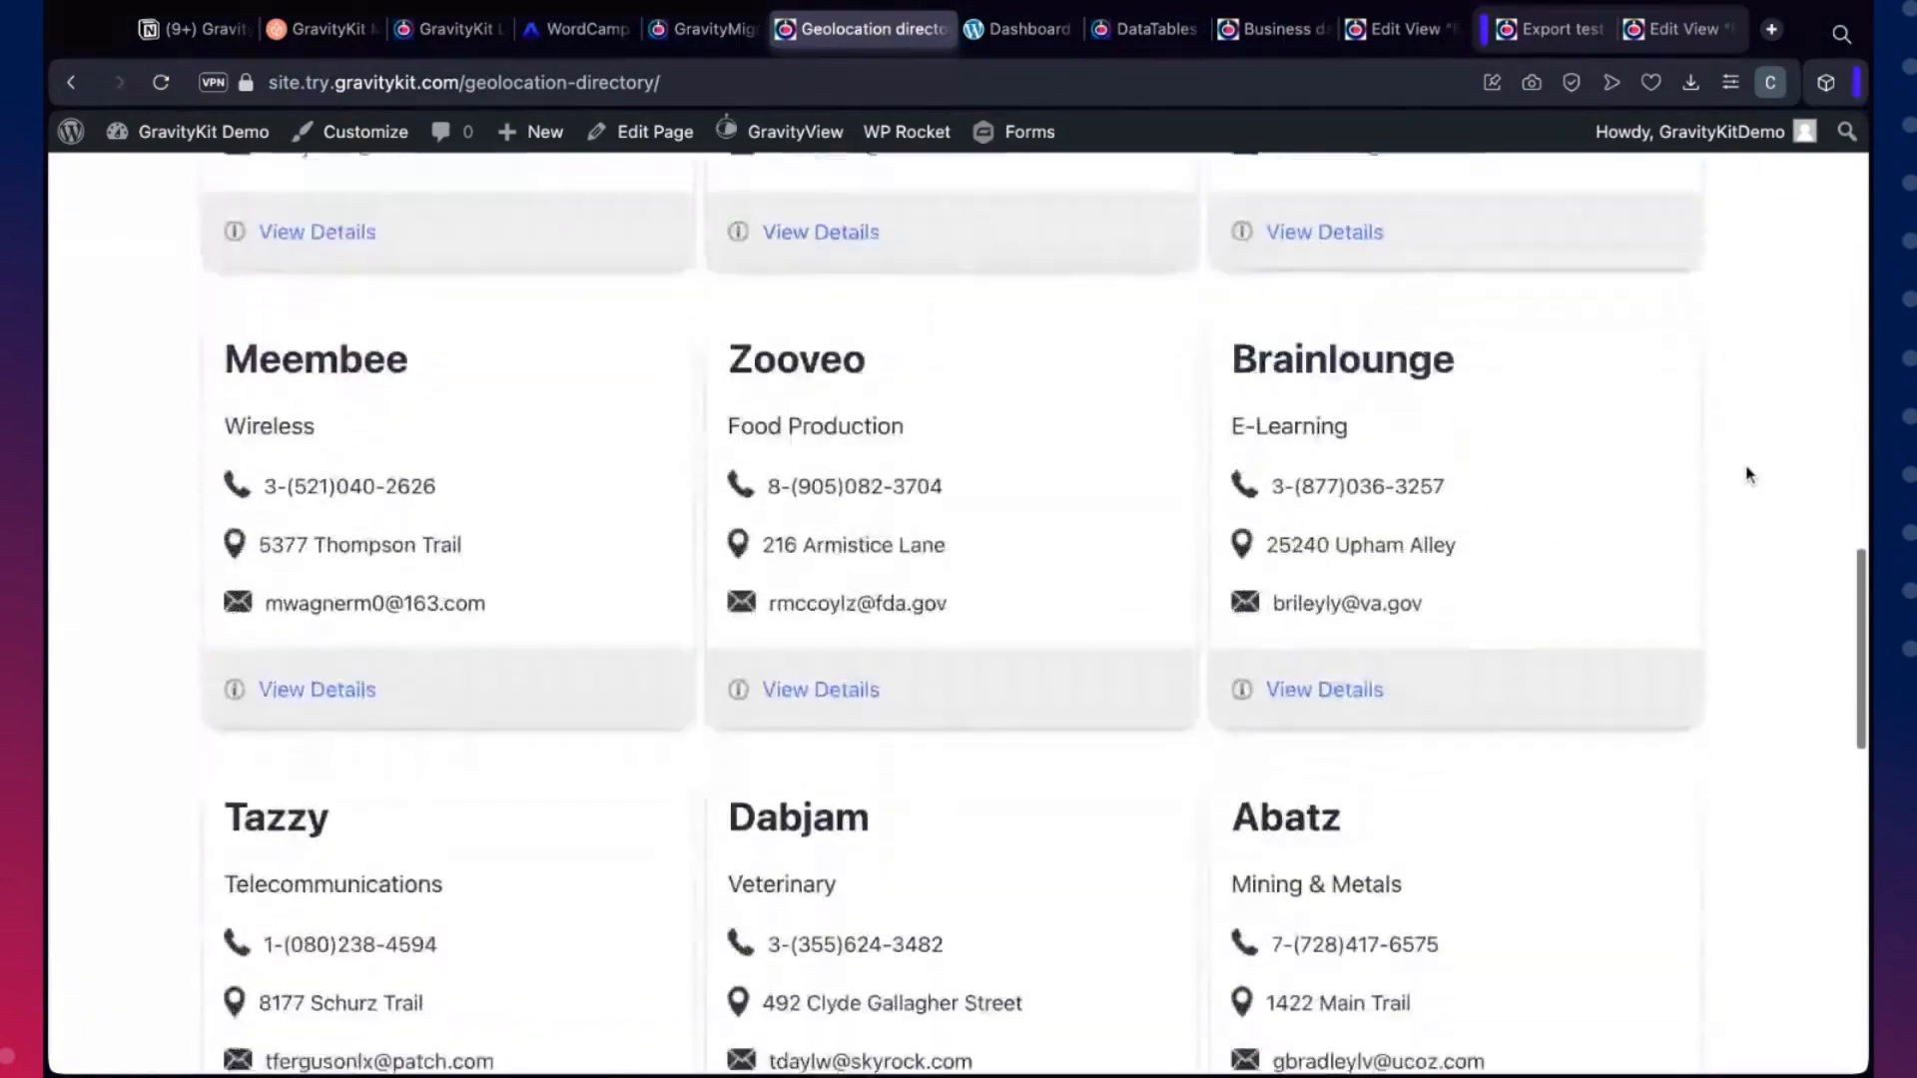
scroll(1749, 473, up, 18)
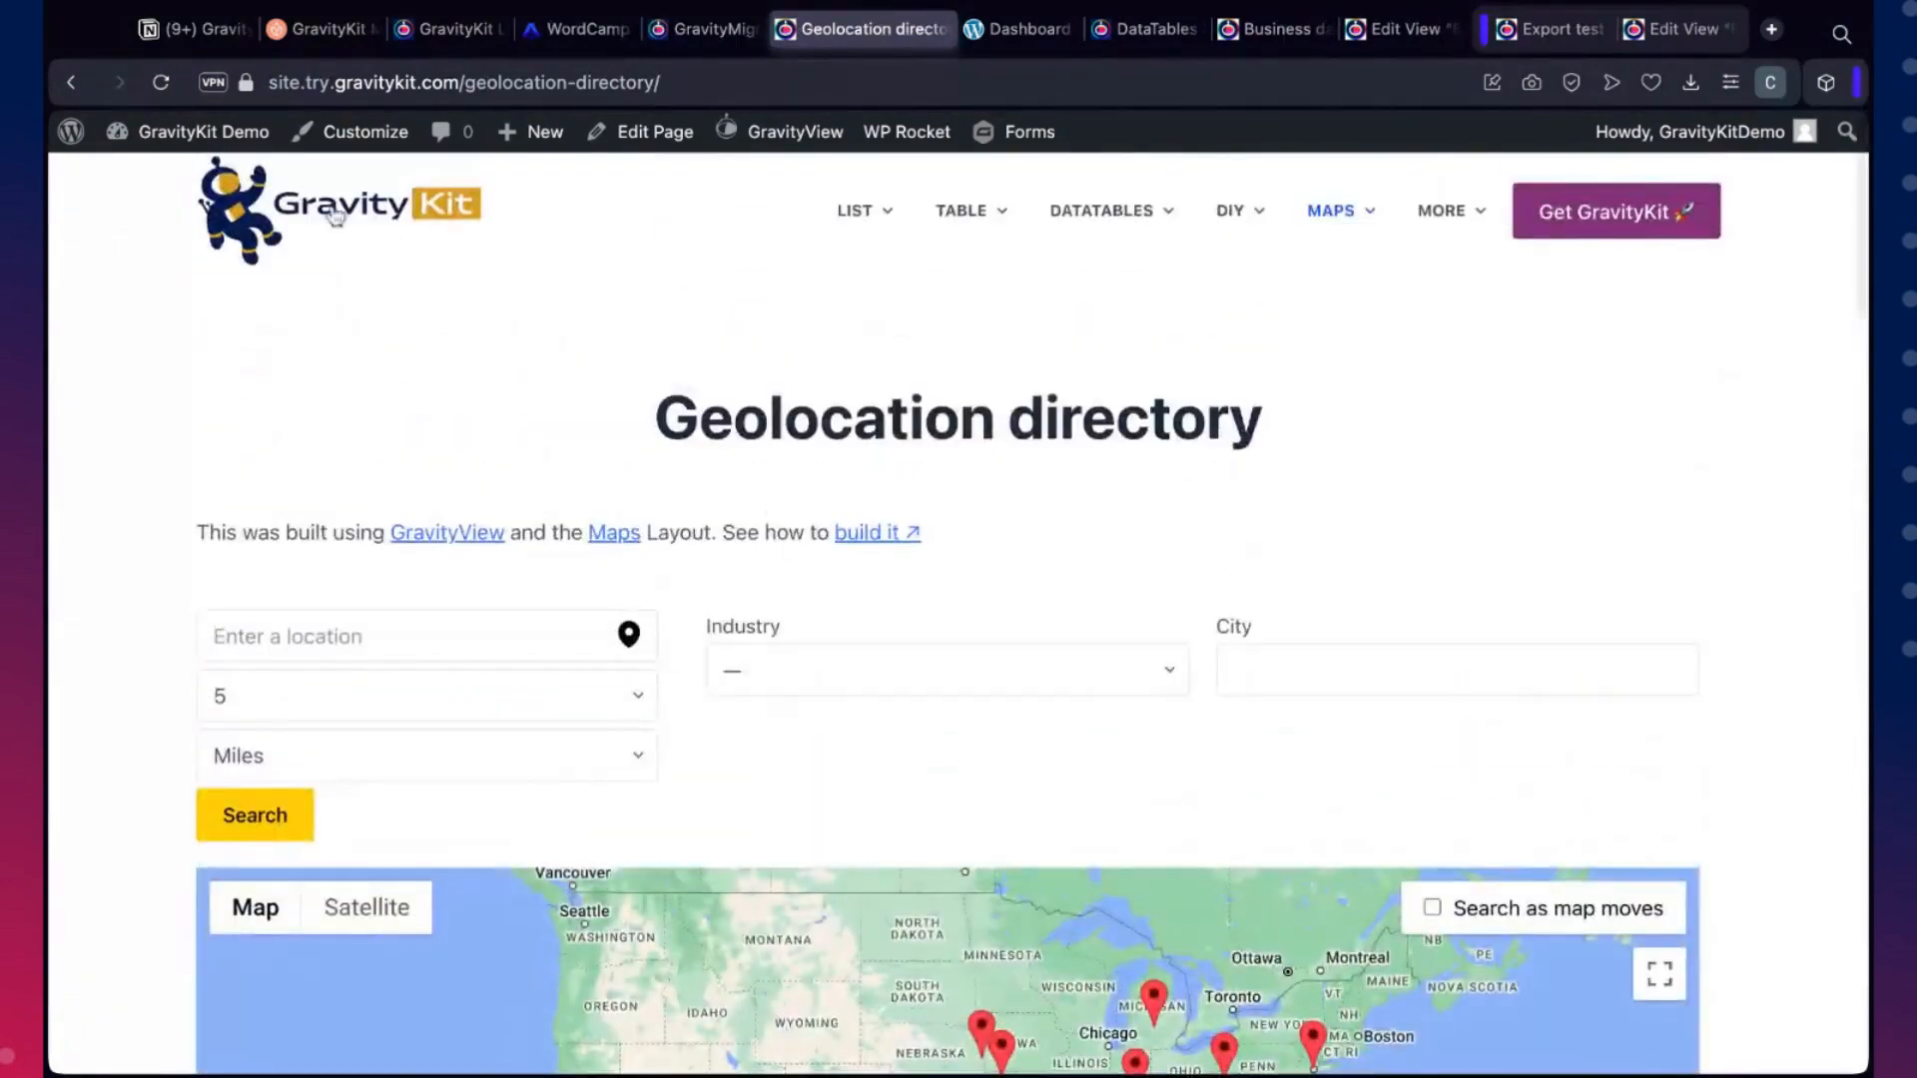
Return to the demo site's home page and look through the grid of live demos down to Employment applications
click(336, 218)
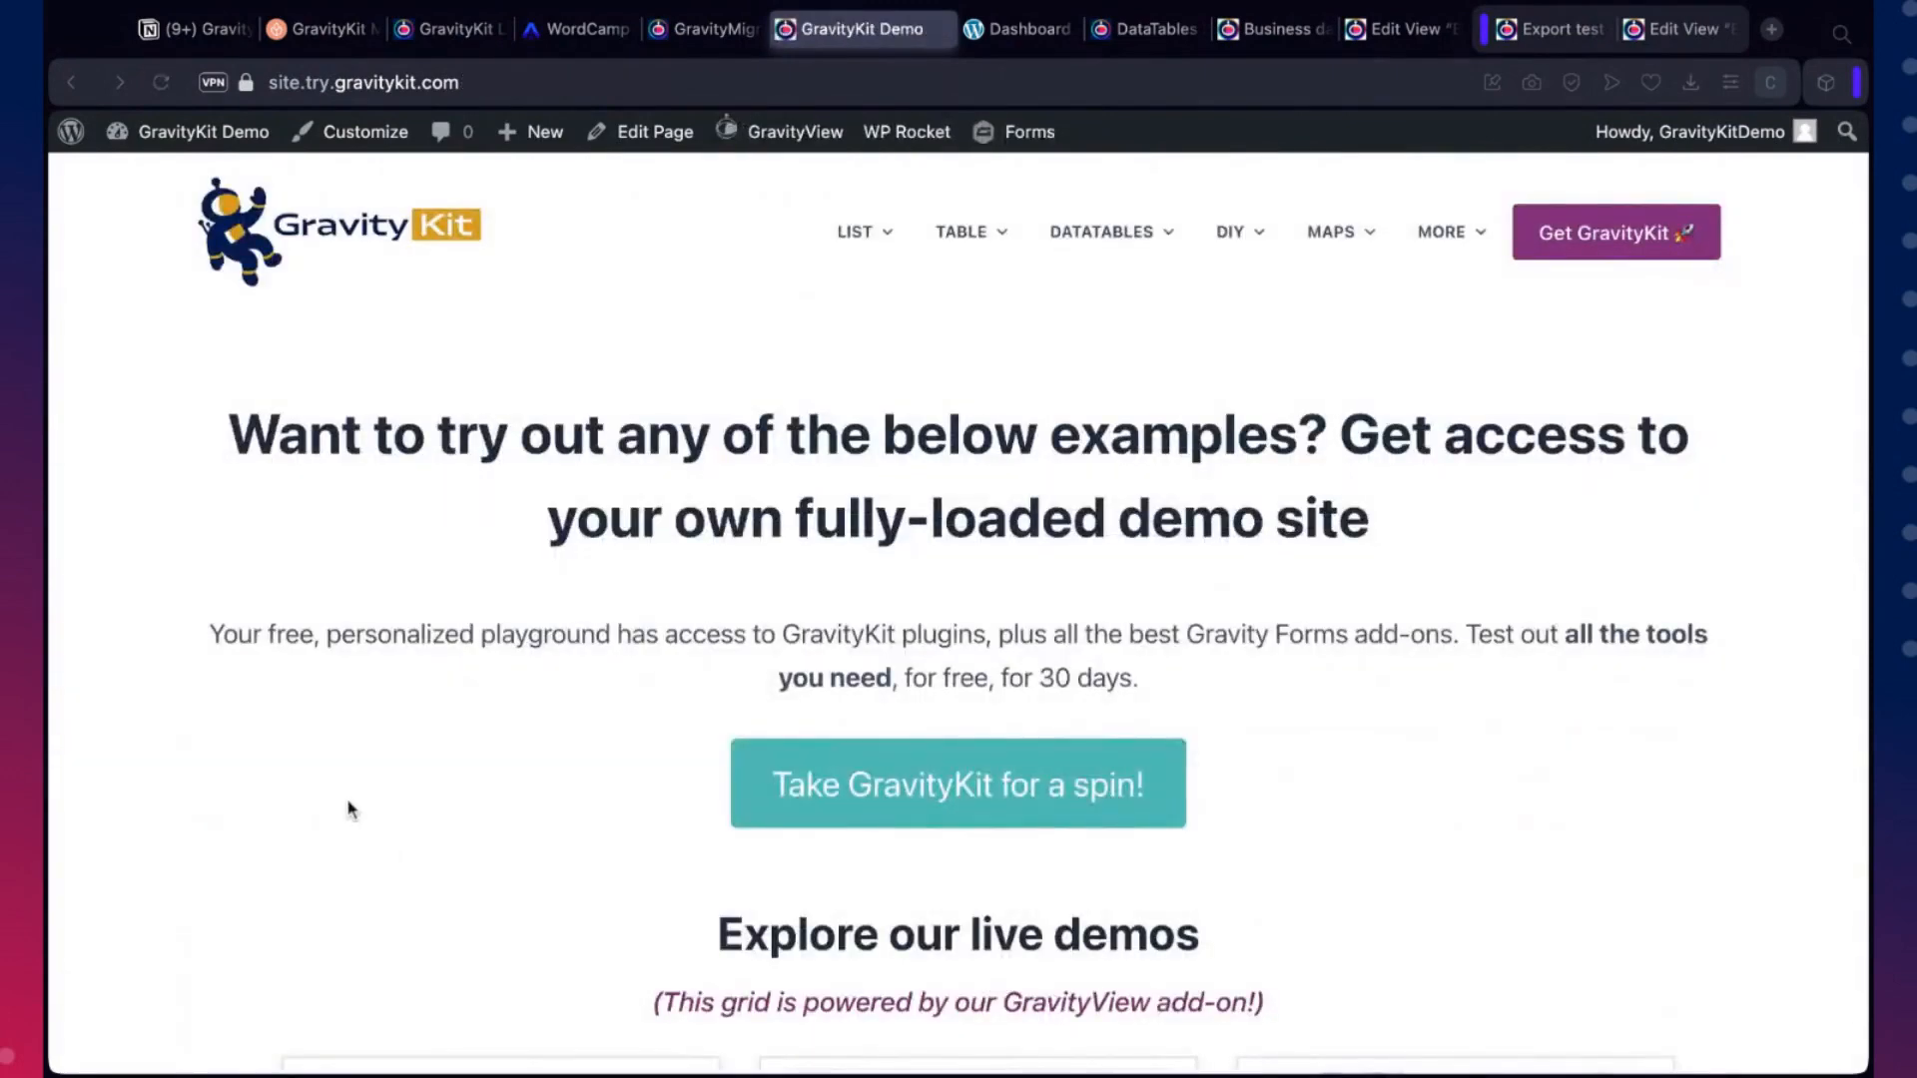
scroll(1394, 703, down, 3)
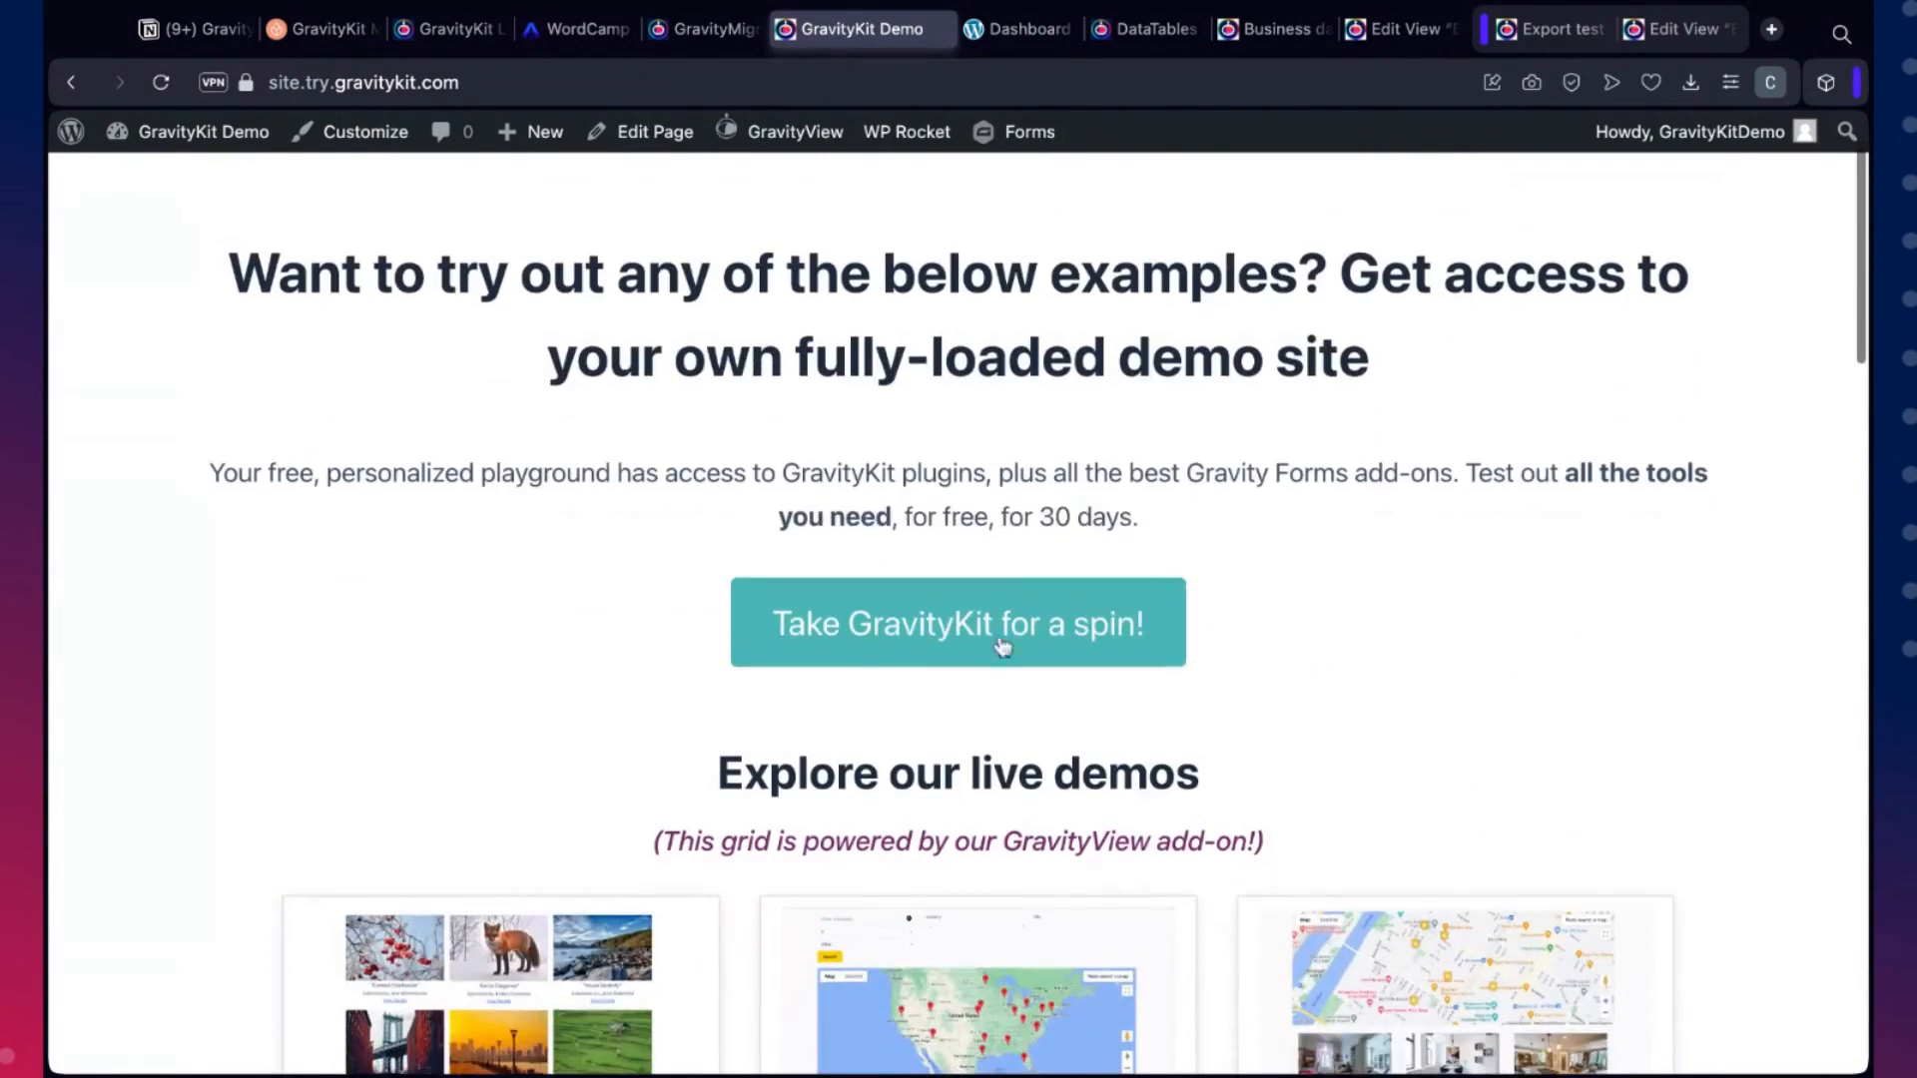
scroll(1297, 633, down, 1)
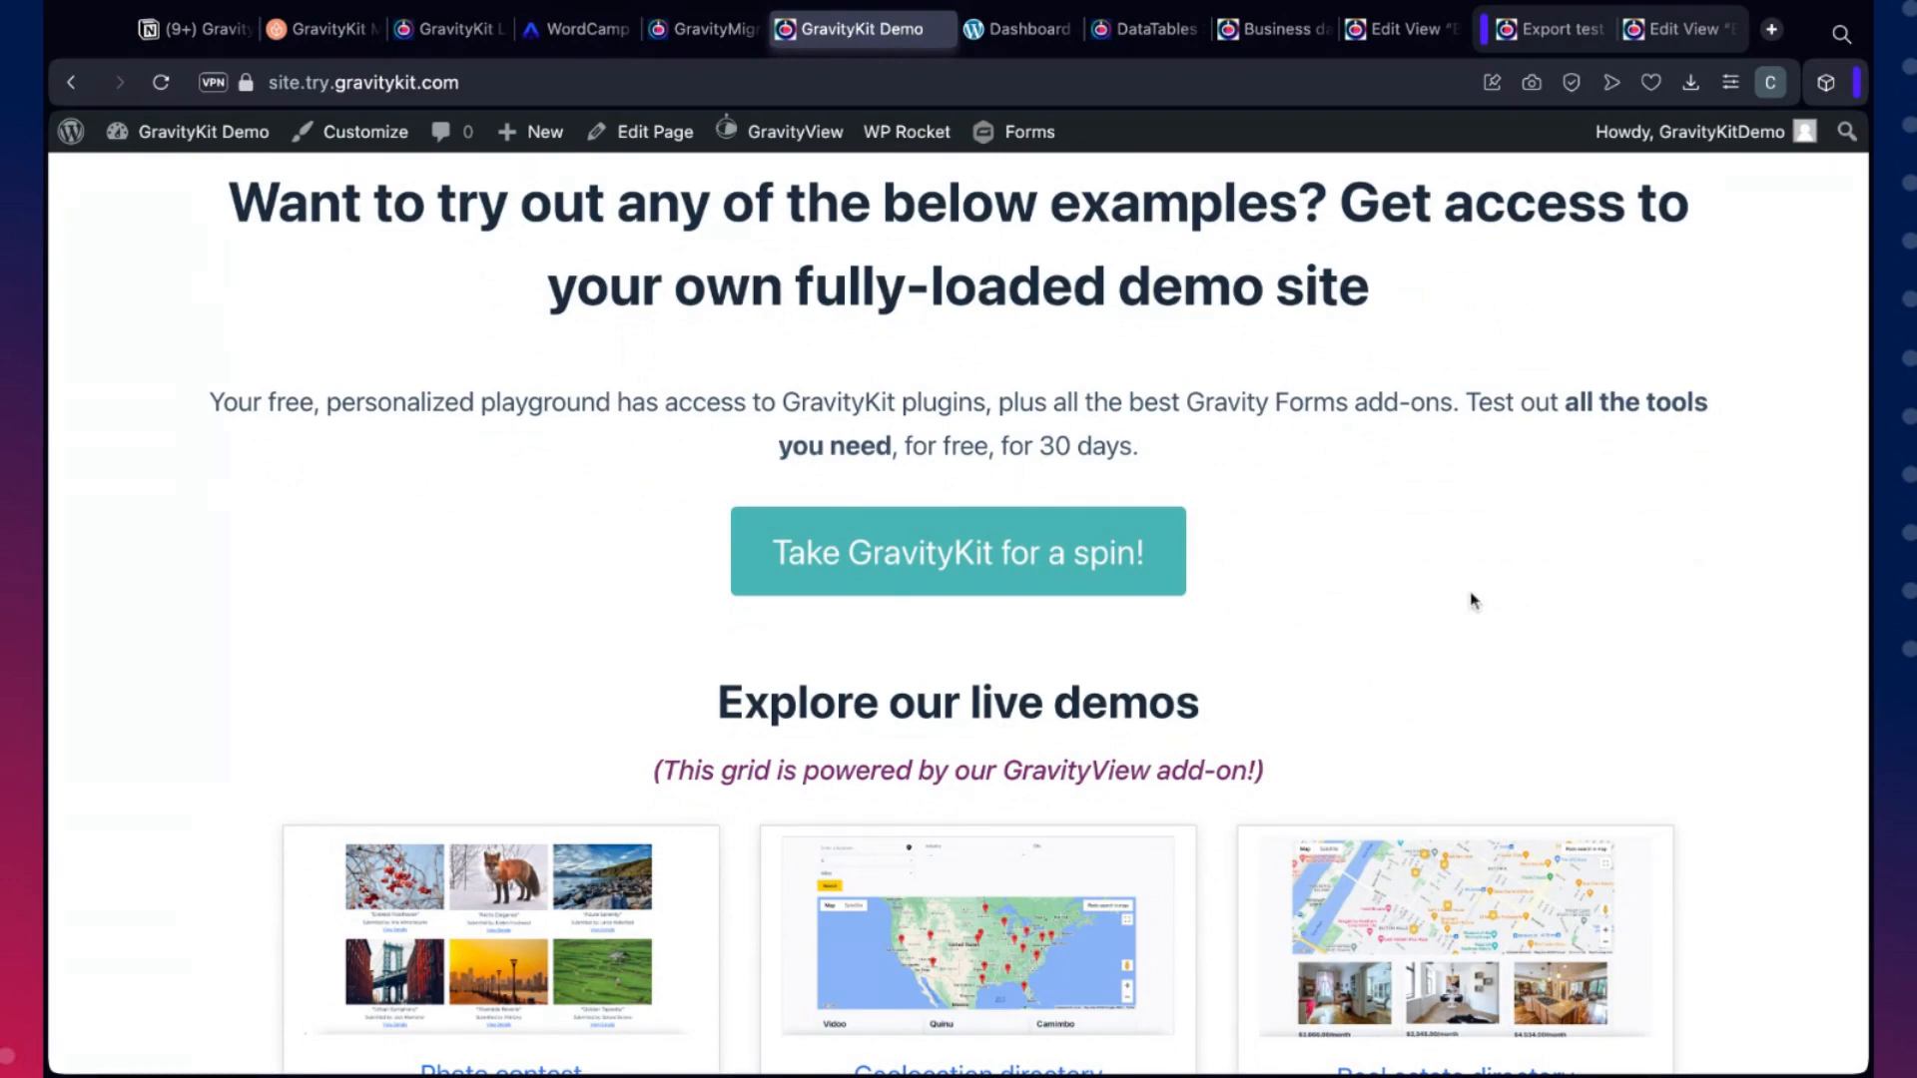
scroll(1471, 600, down, 1)
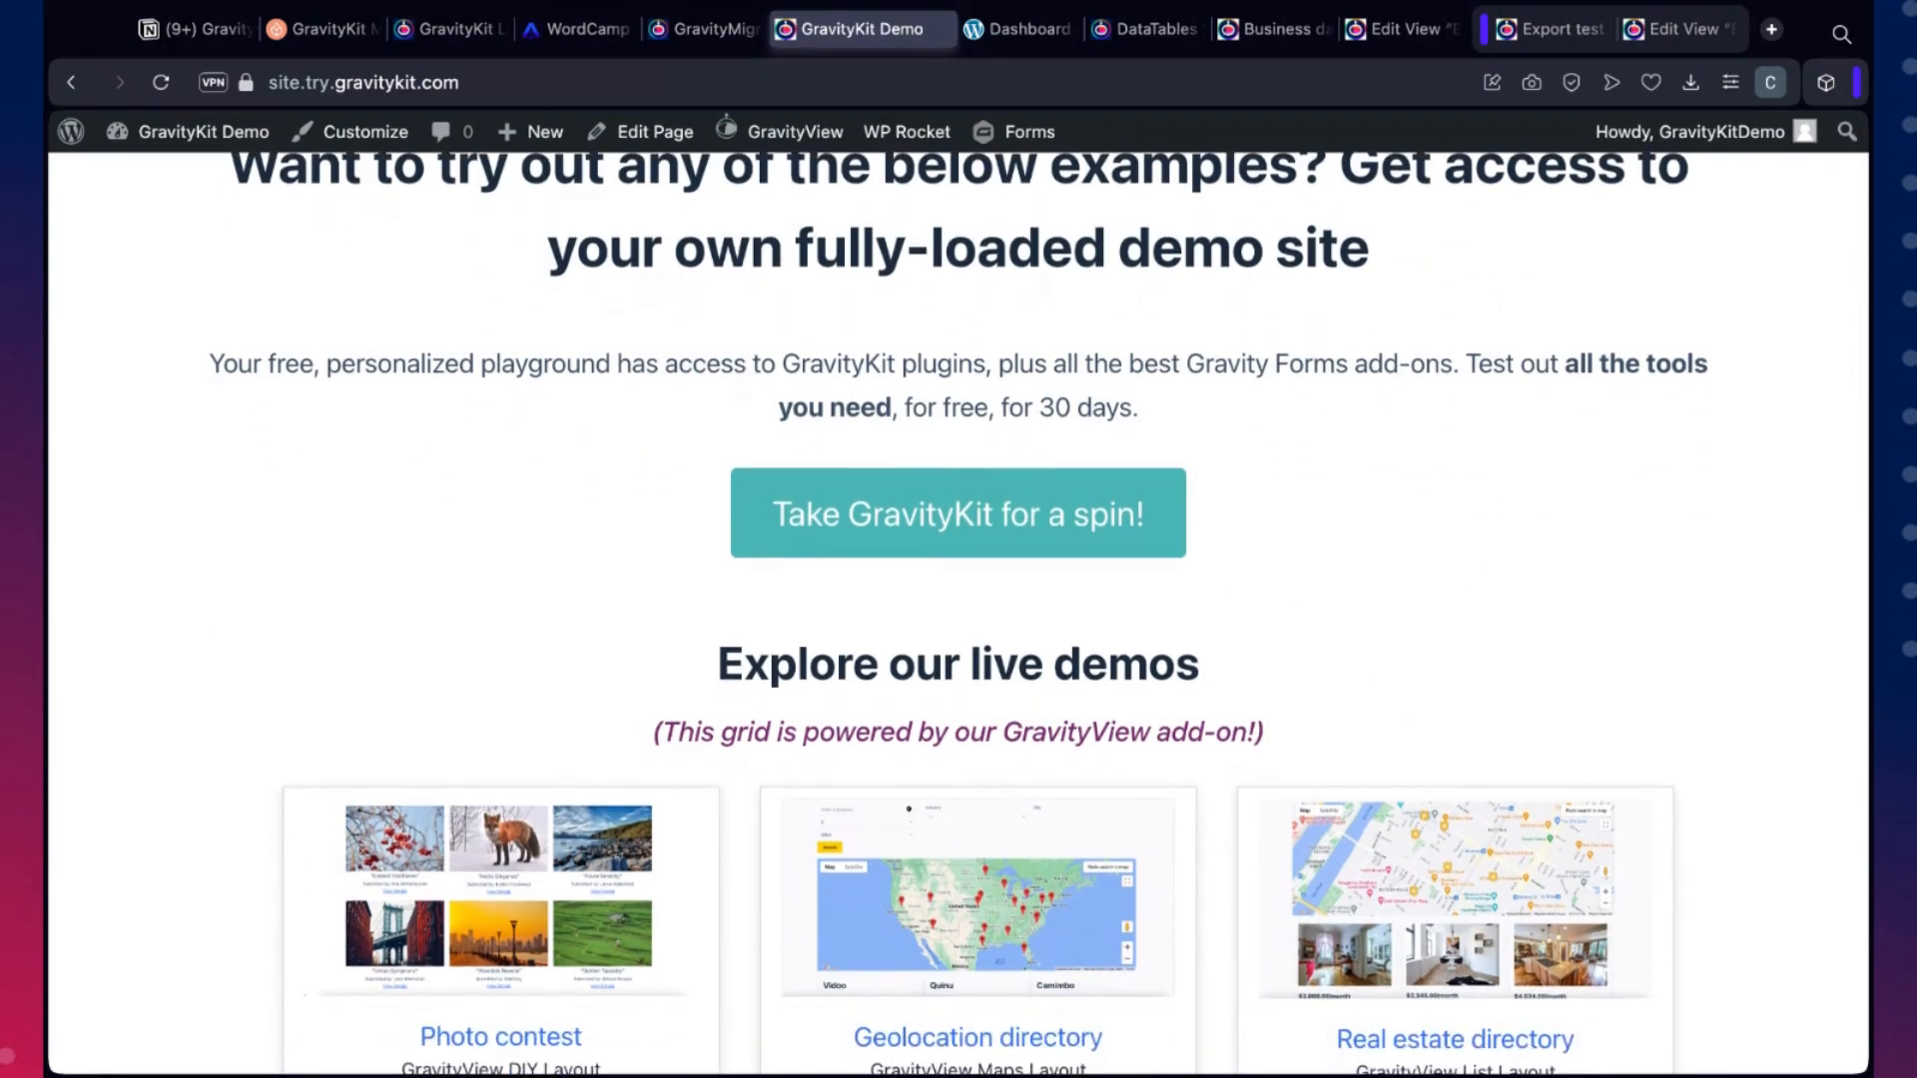
scroll(958, 609, down, 5)
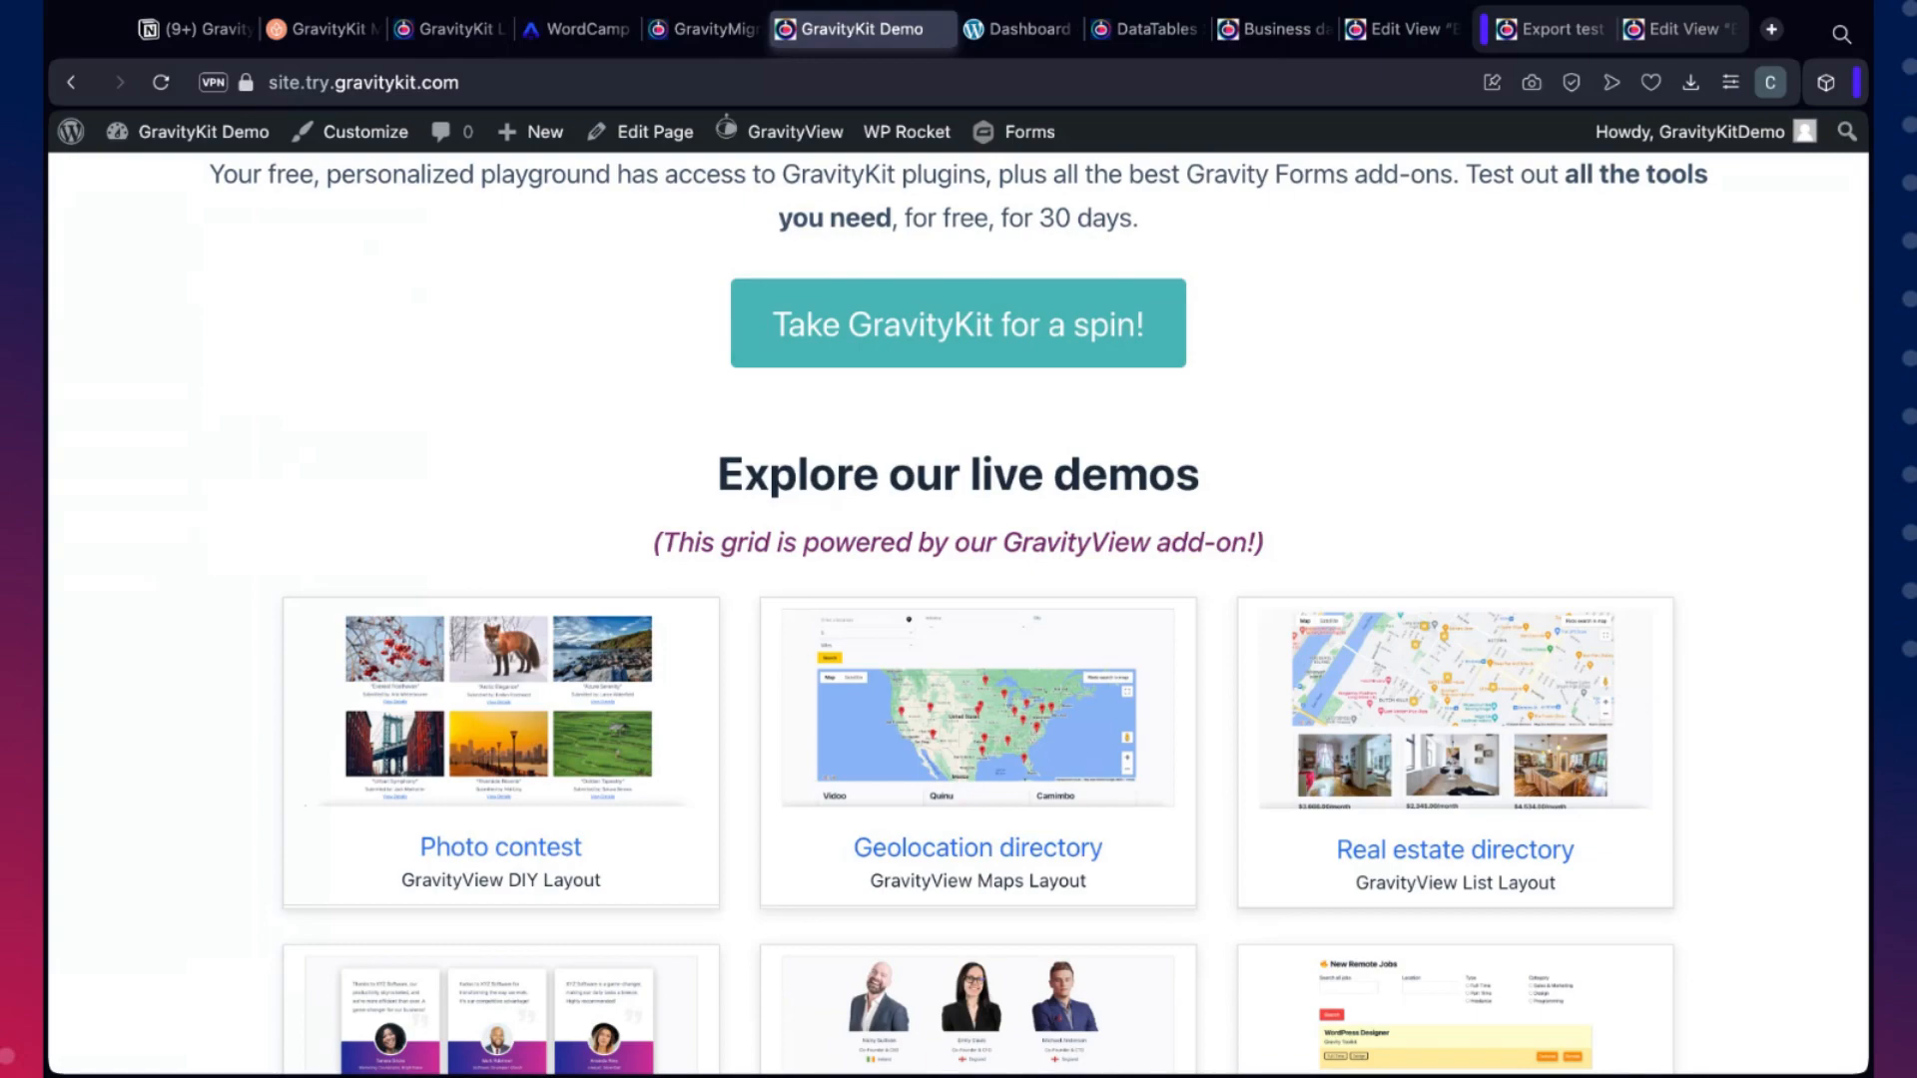
scroll(1375, 425, down, 2)
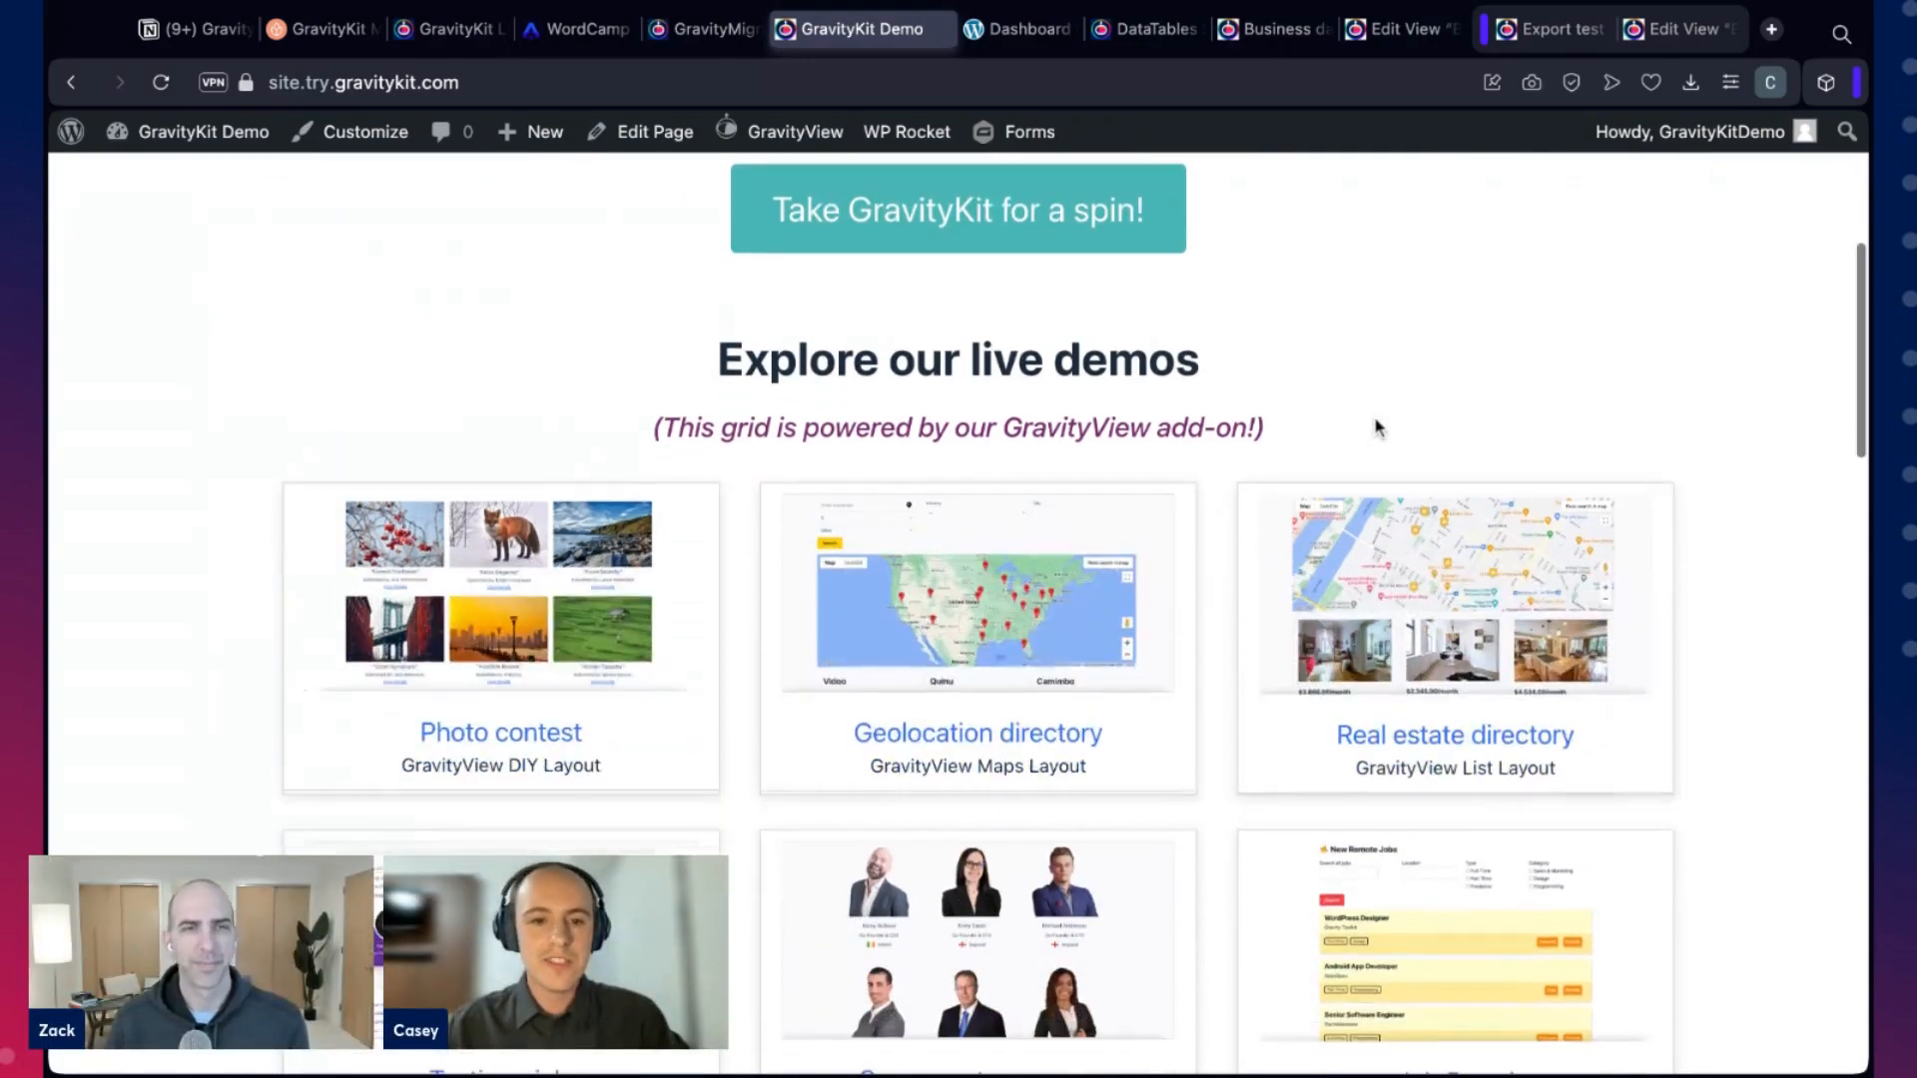
scroll(1375, 425, down, 6)
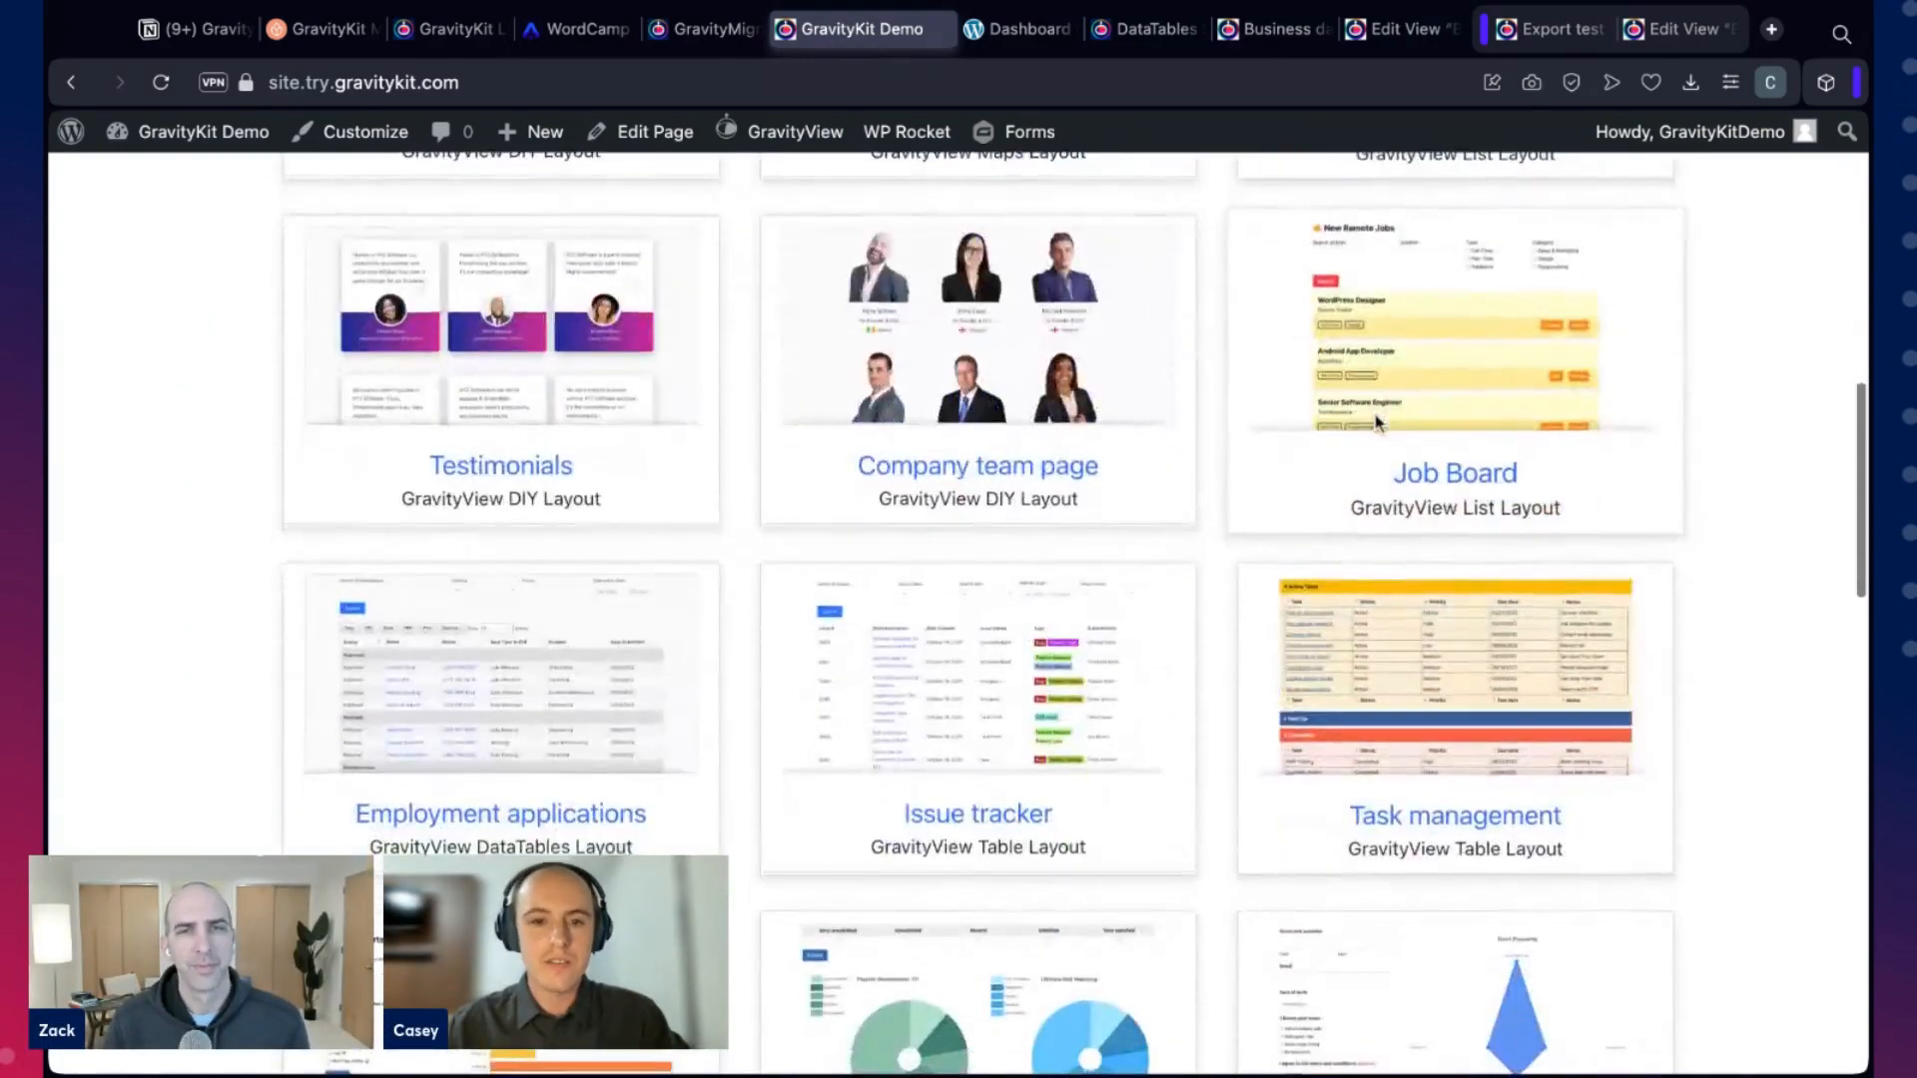
scroll(1376, 424, down, 3)
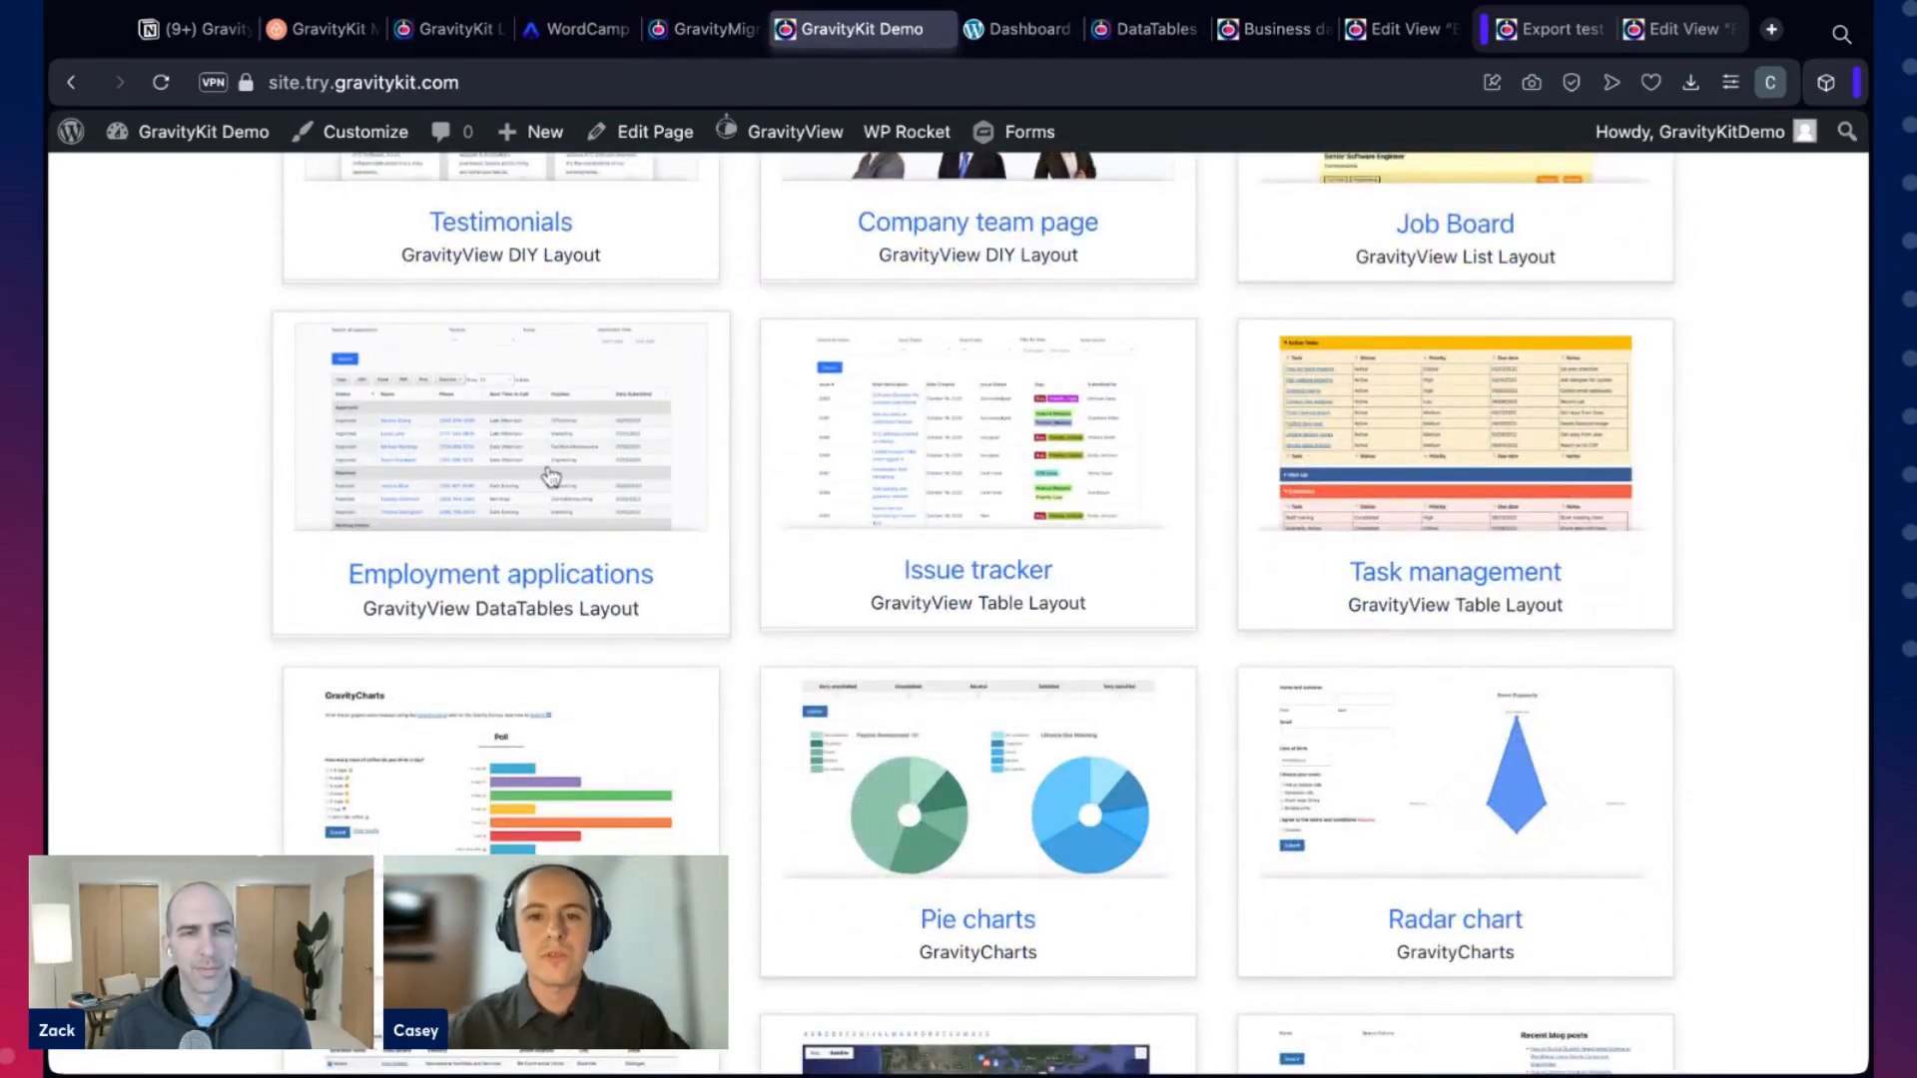
scroll(559, 524, up, 1)
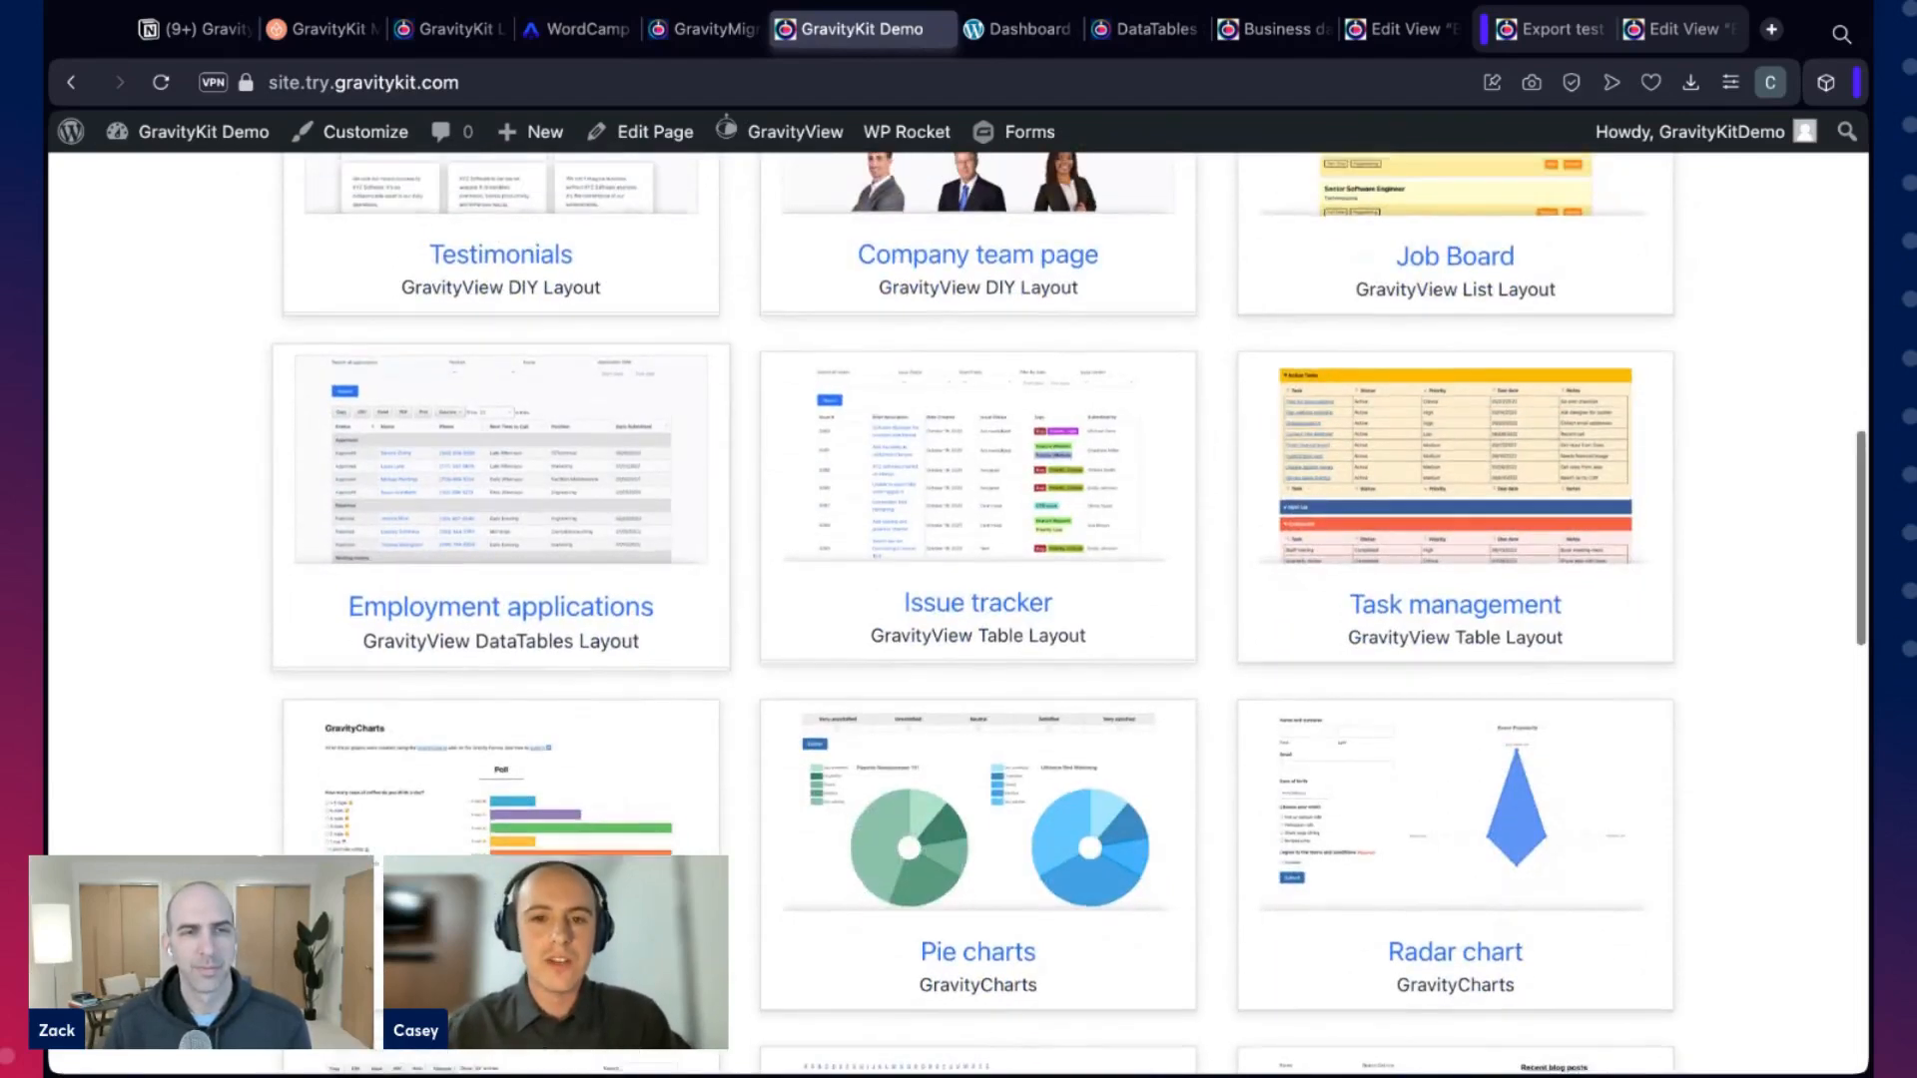
Open the Employment applications demo and examine its grouped applicants table down to the section for migrating the demo
click(538, 532)
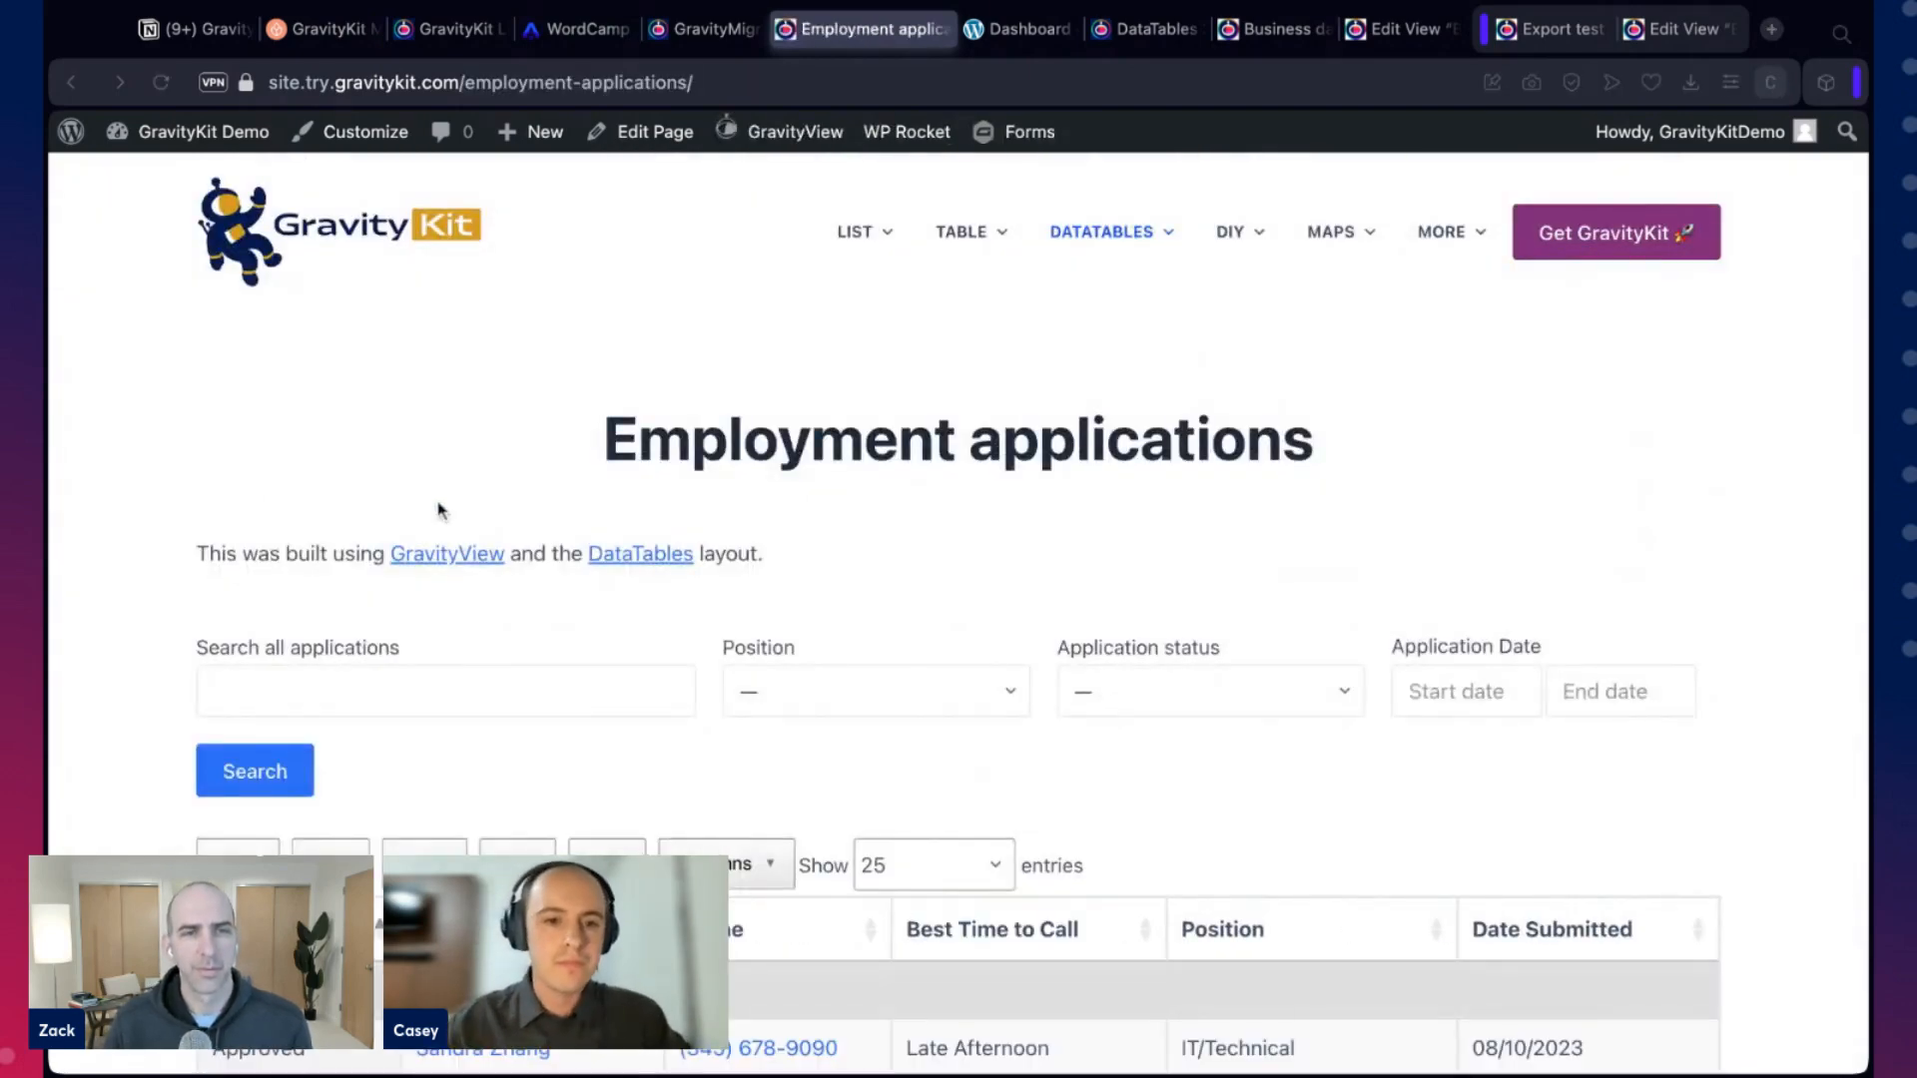
scroll(442, 511, down, 3)
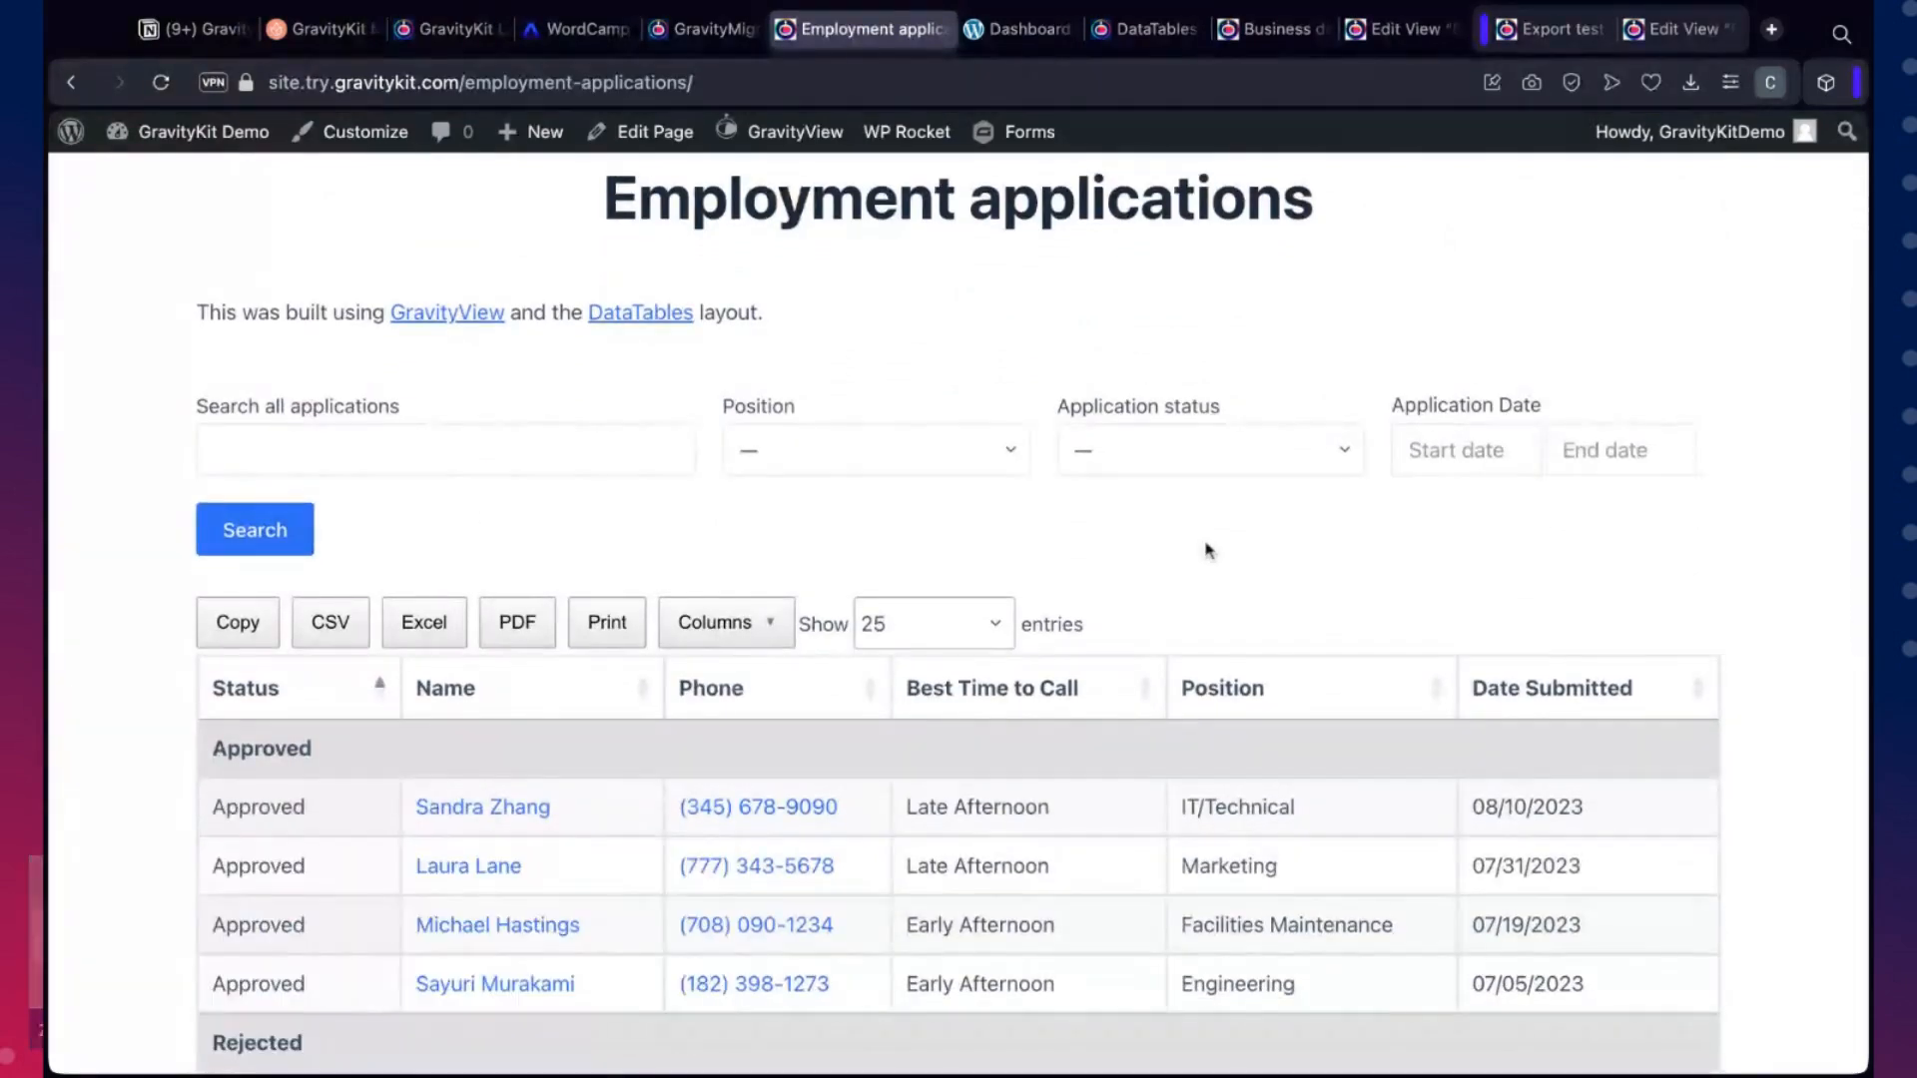
scroll(1207, 551, down, 2)
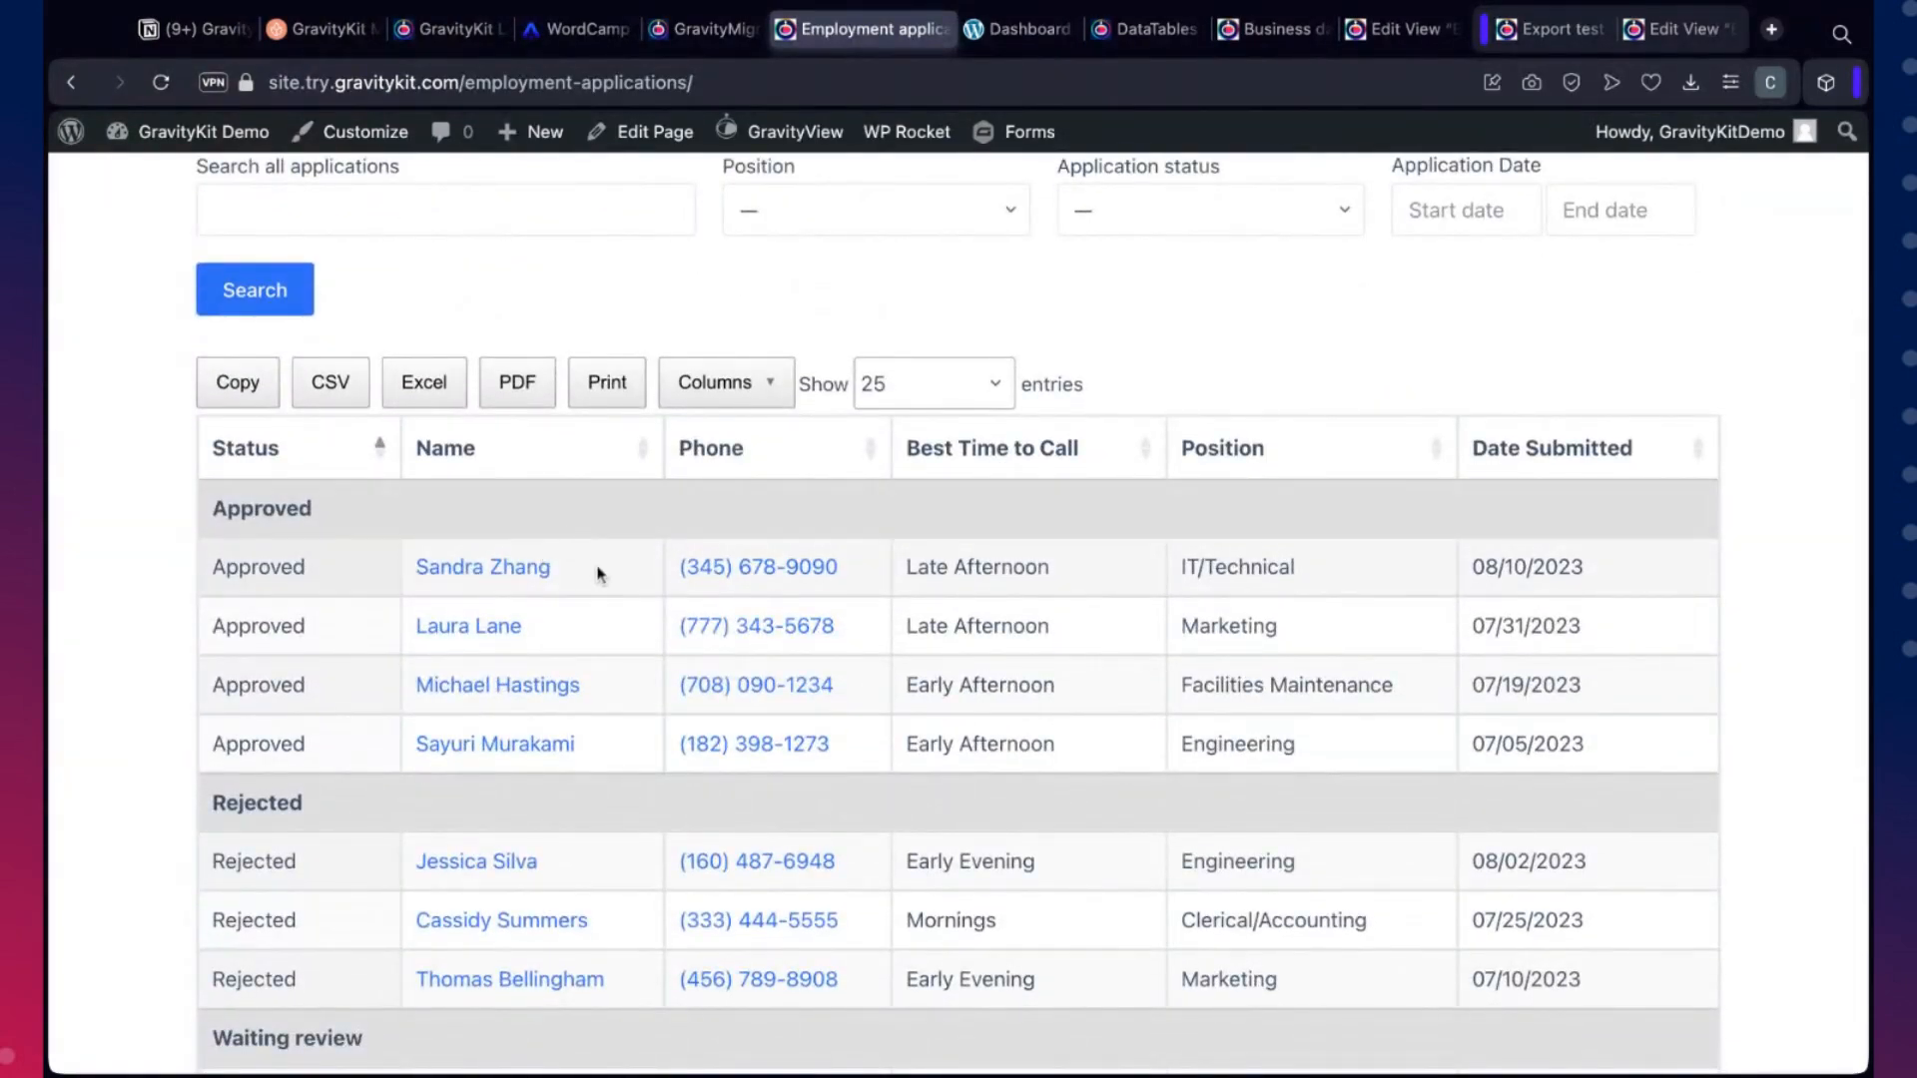
scroll(597, 573, down, 1)
scroll(597, 573, down, 2)
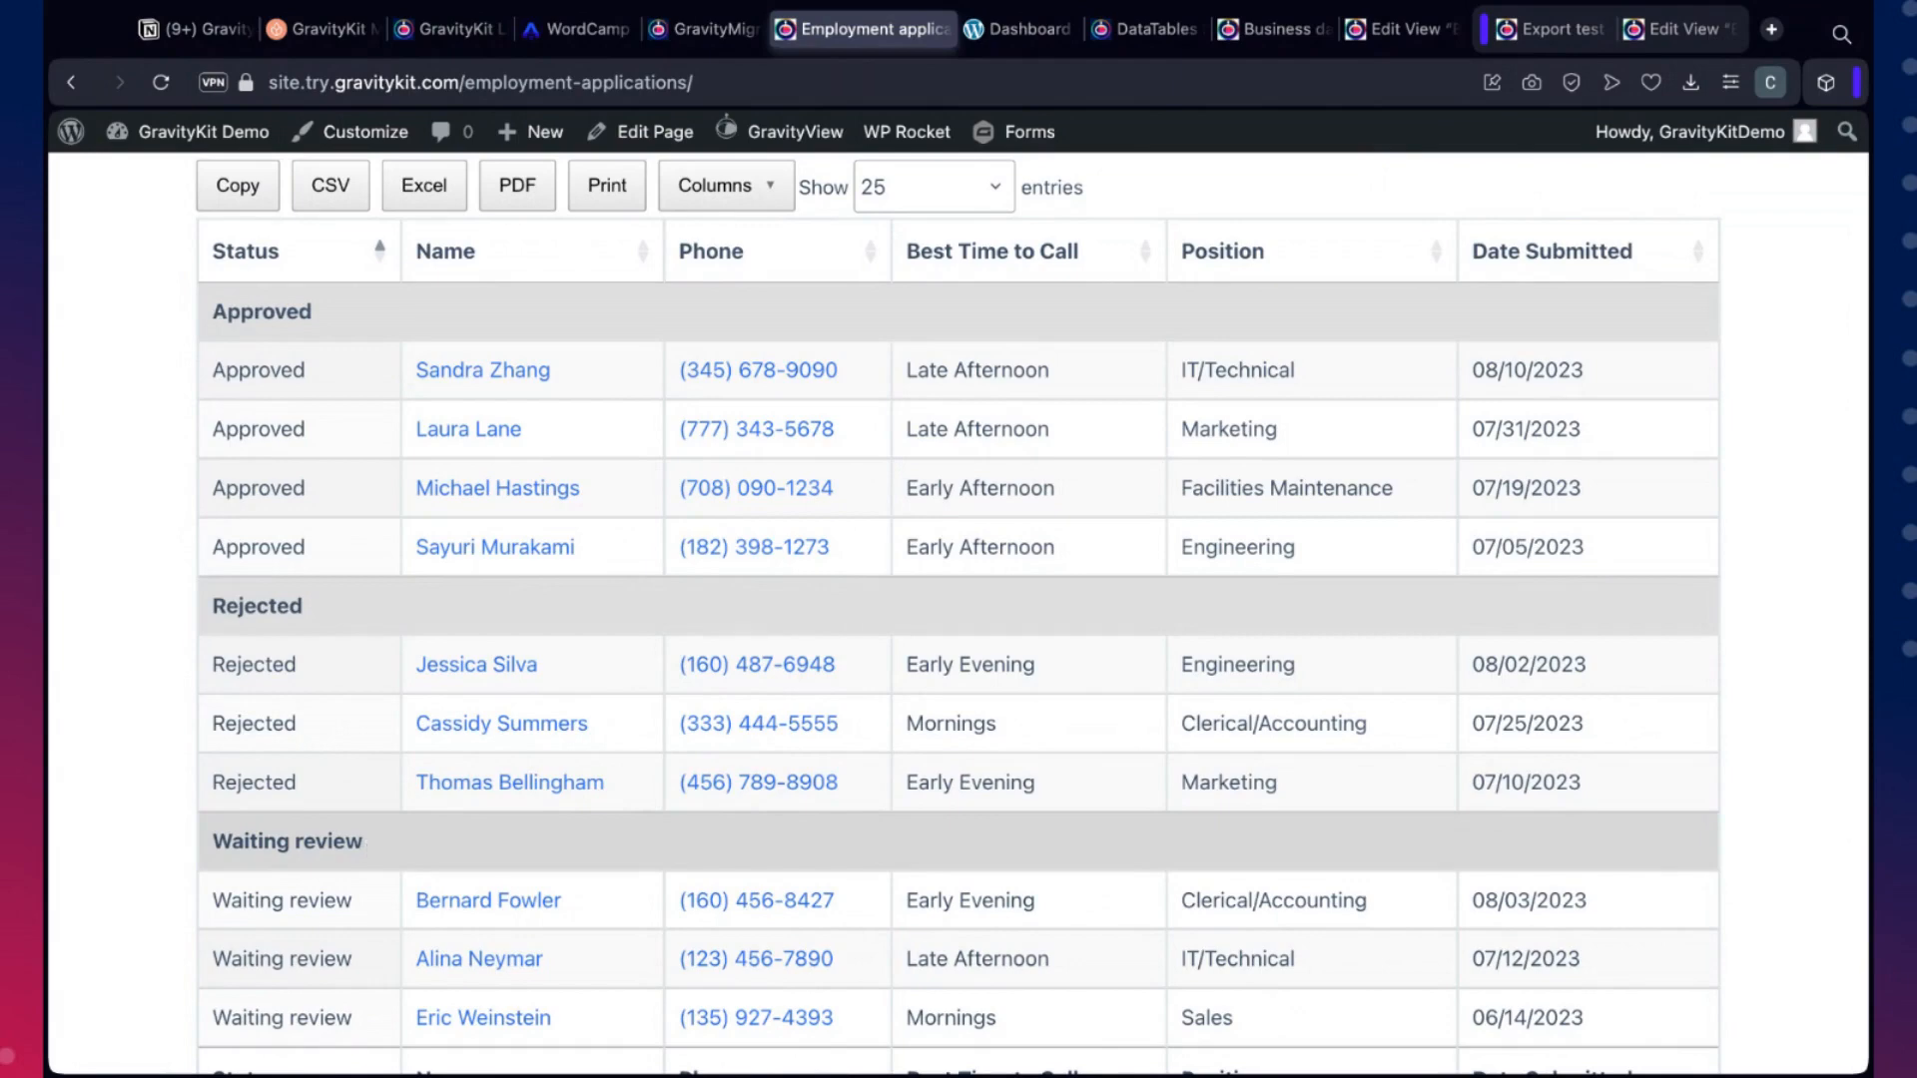
scroll(1475, 699, down, 1)
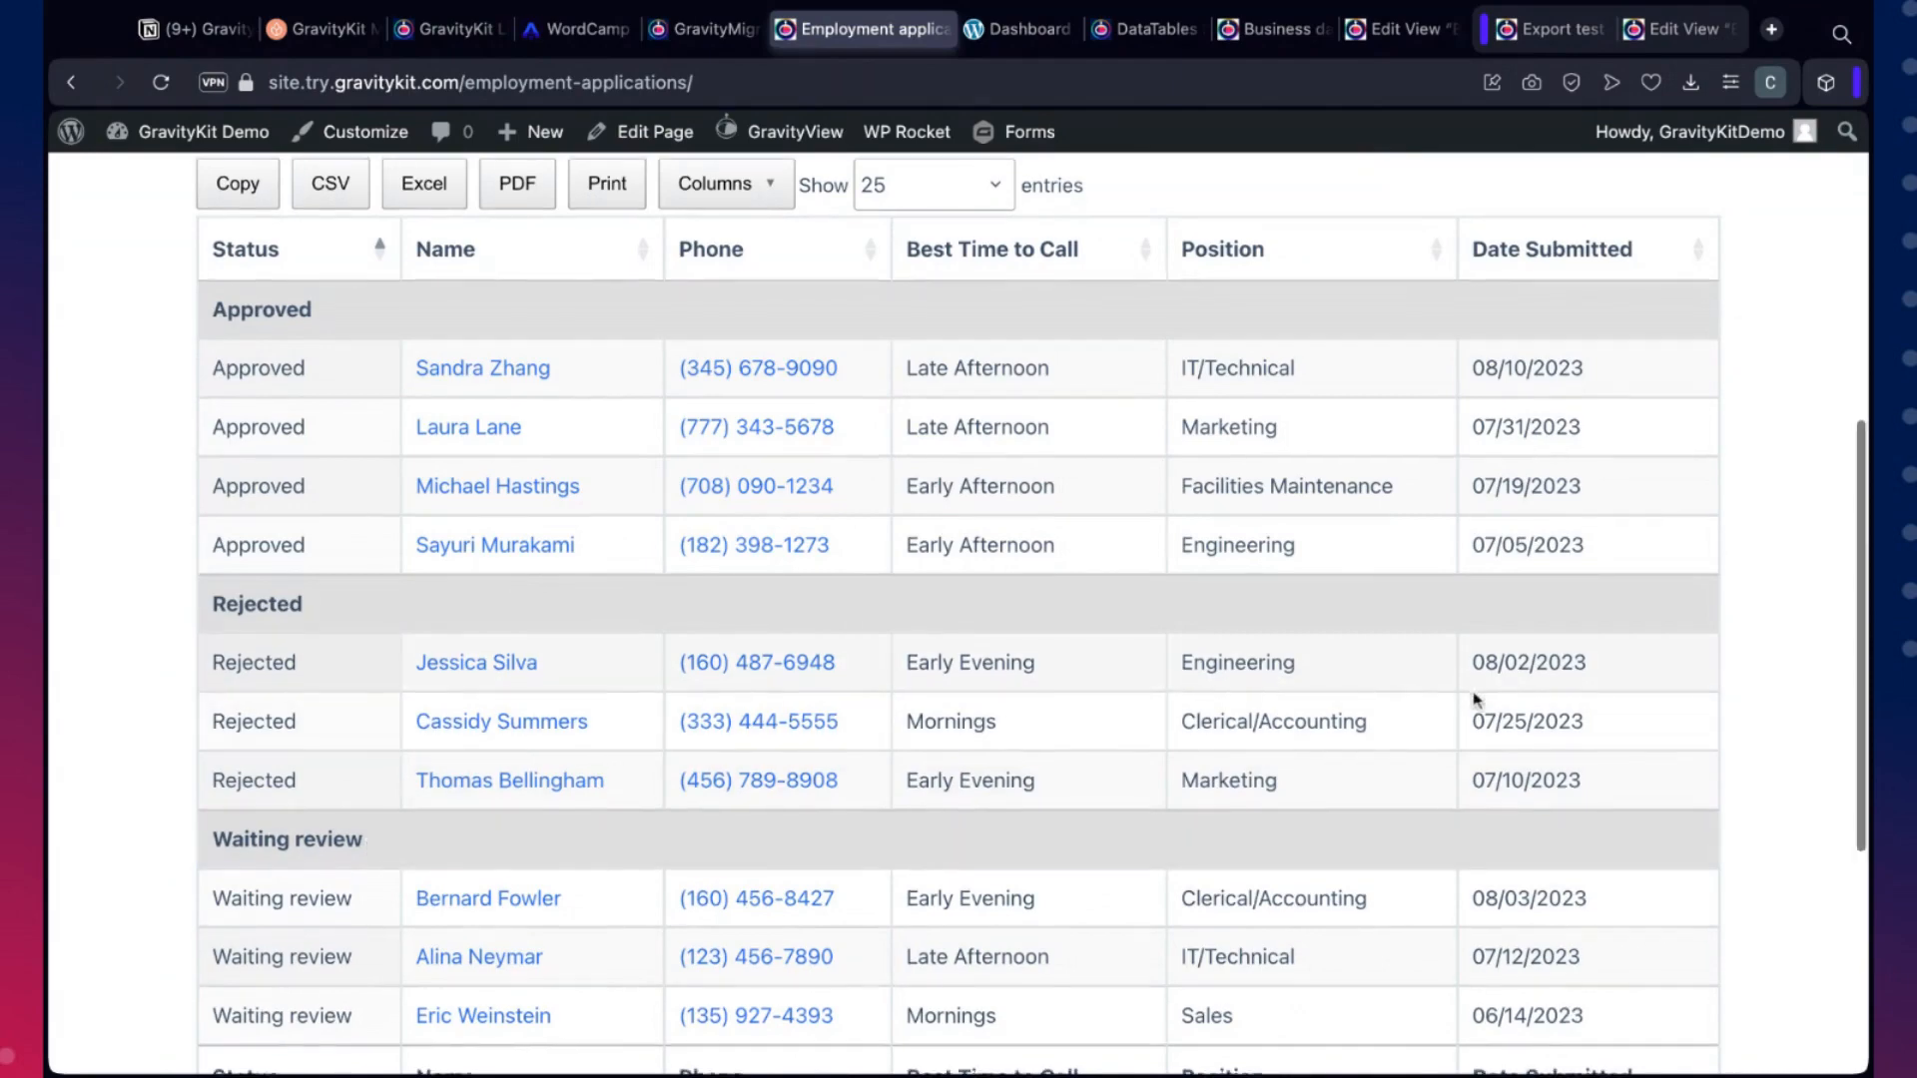
scroll(1477, 693, down, 1)
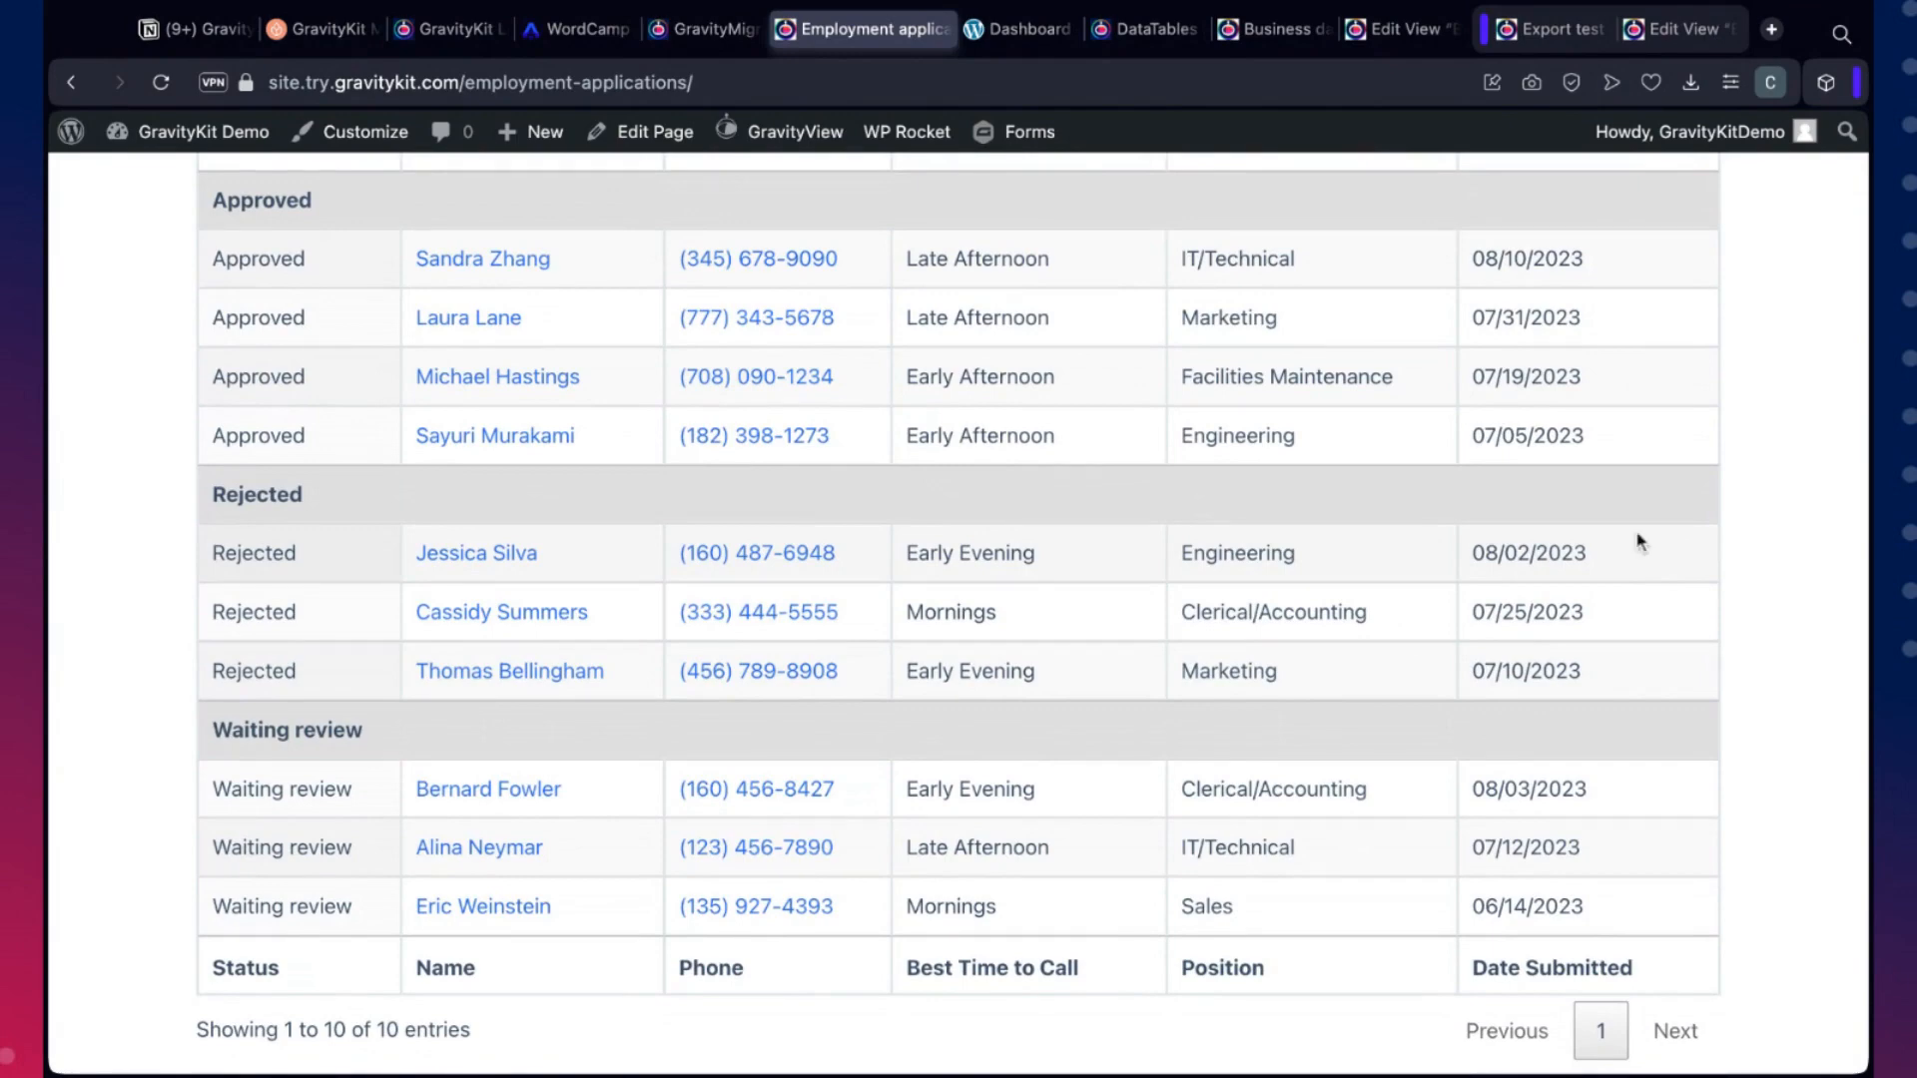
scroll(1639, 540, down, 5)
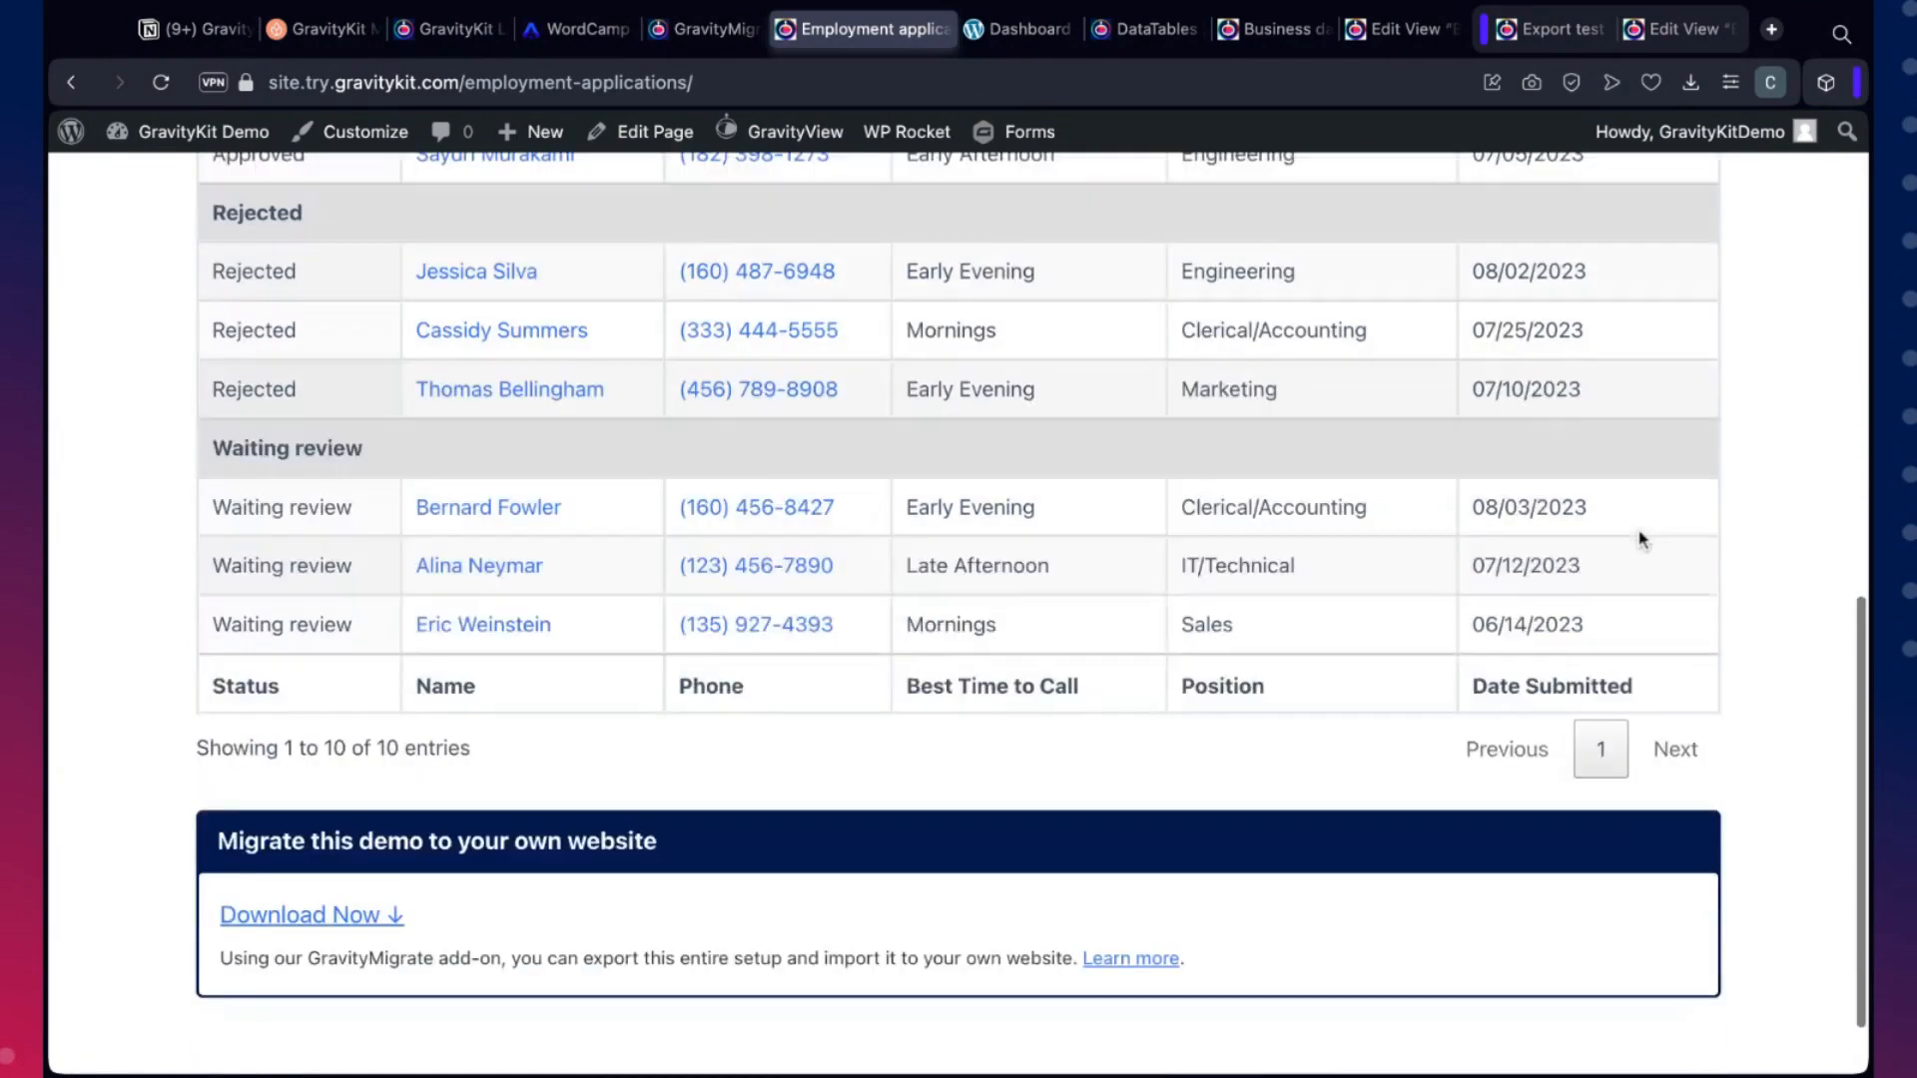
Download the migration file of the Employment applications demo and look back over its grouped applicants table
scroll(1639, 540, down, 2)
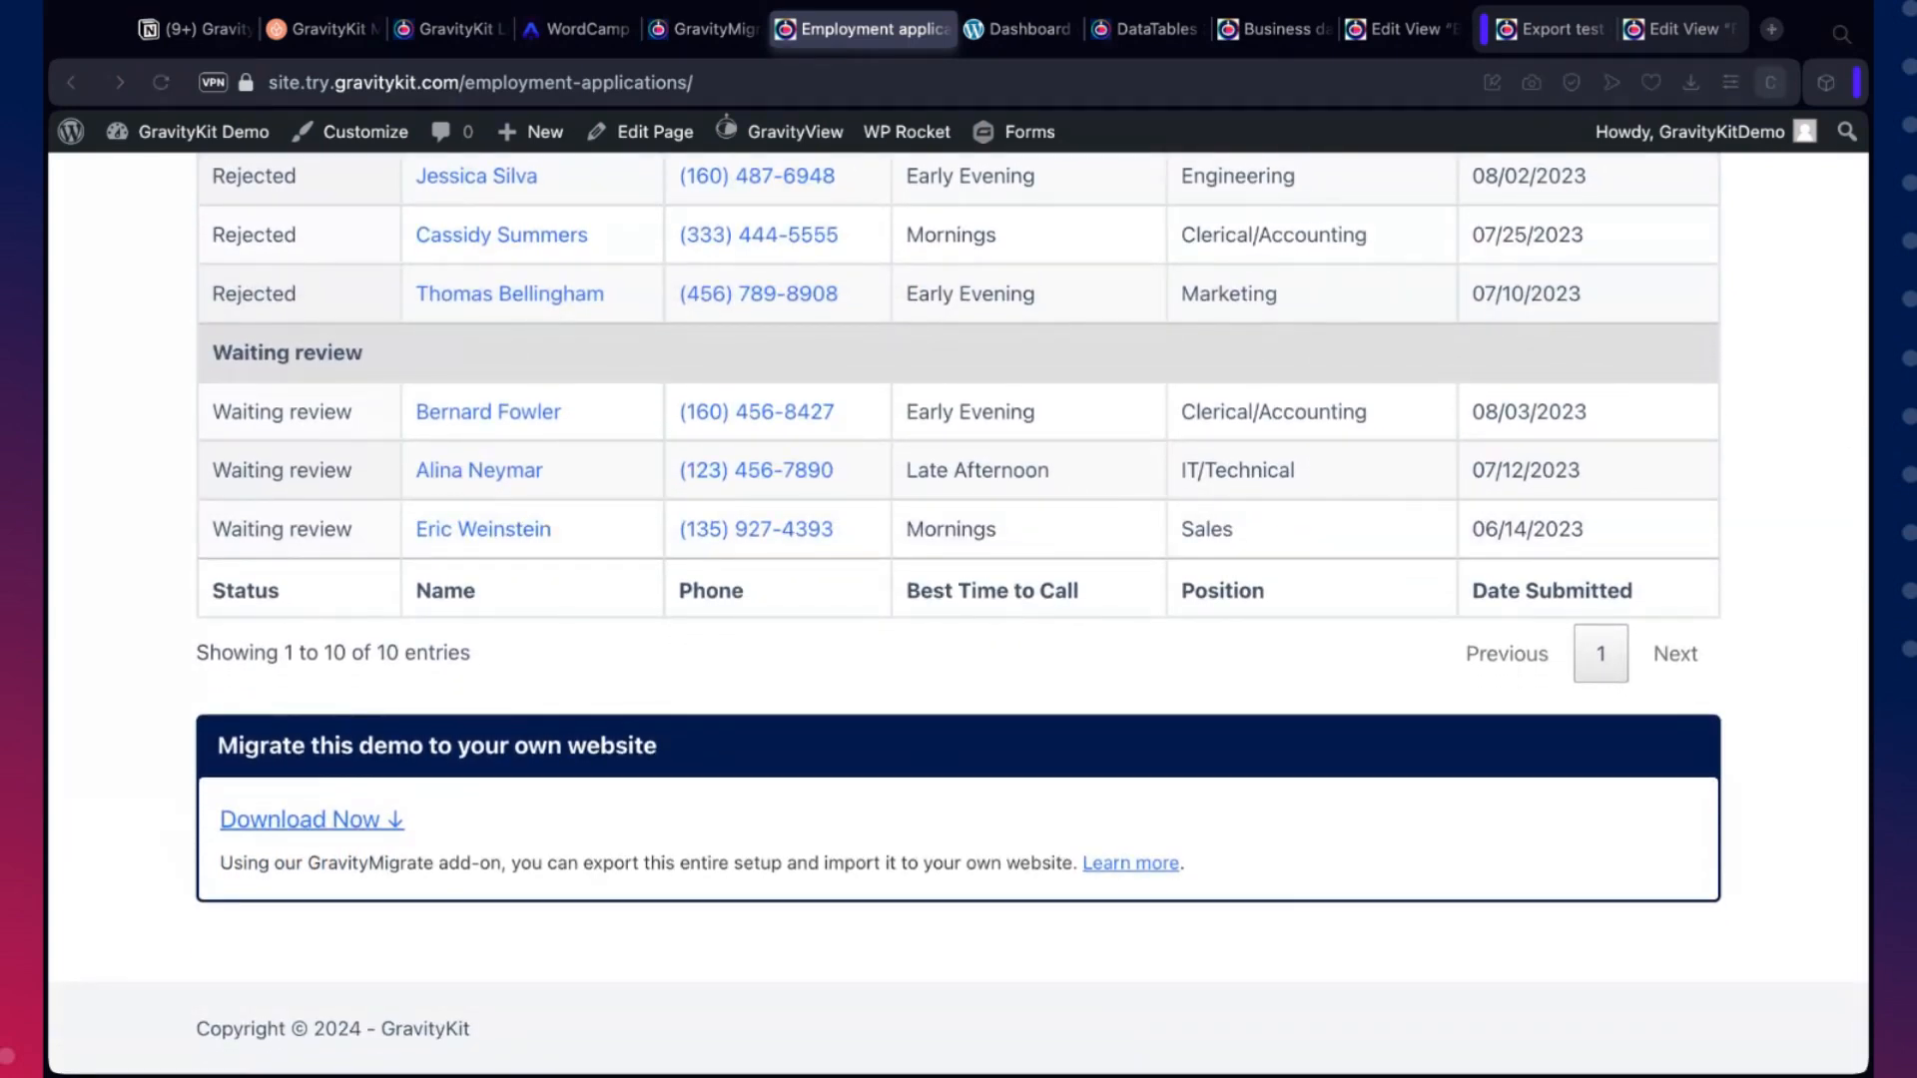
click(119, 751)
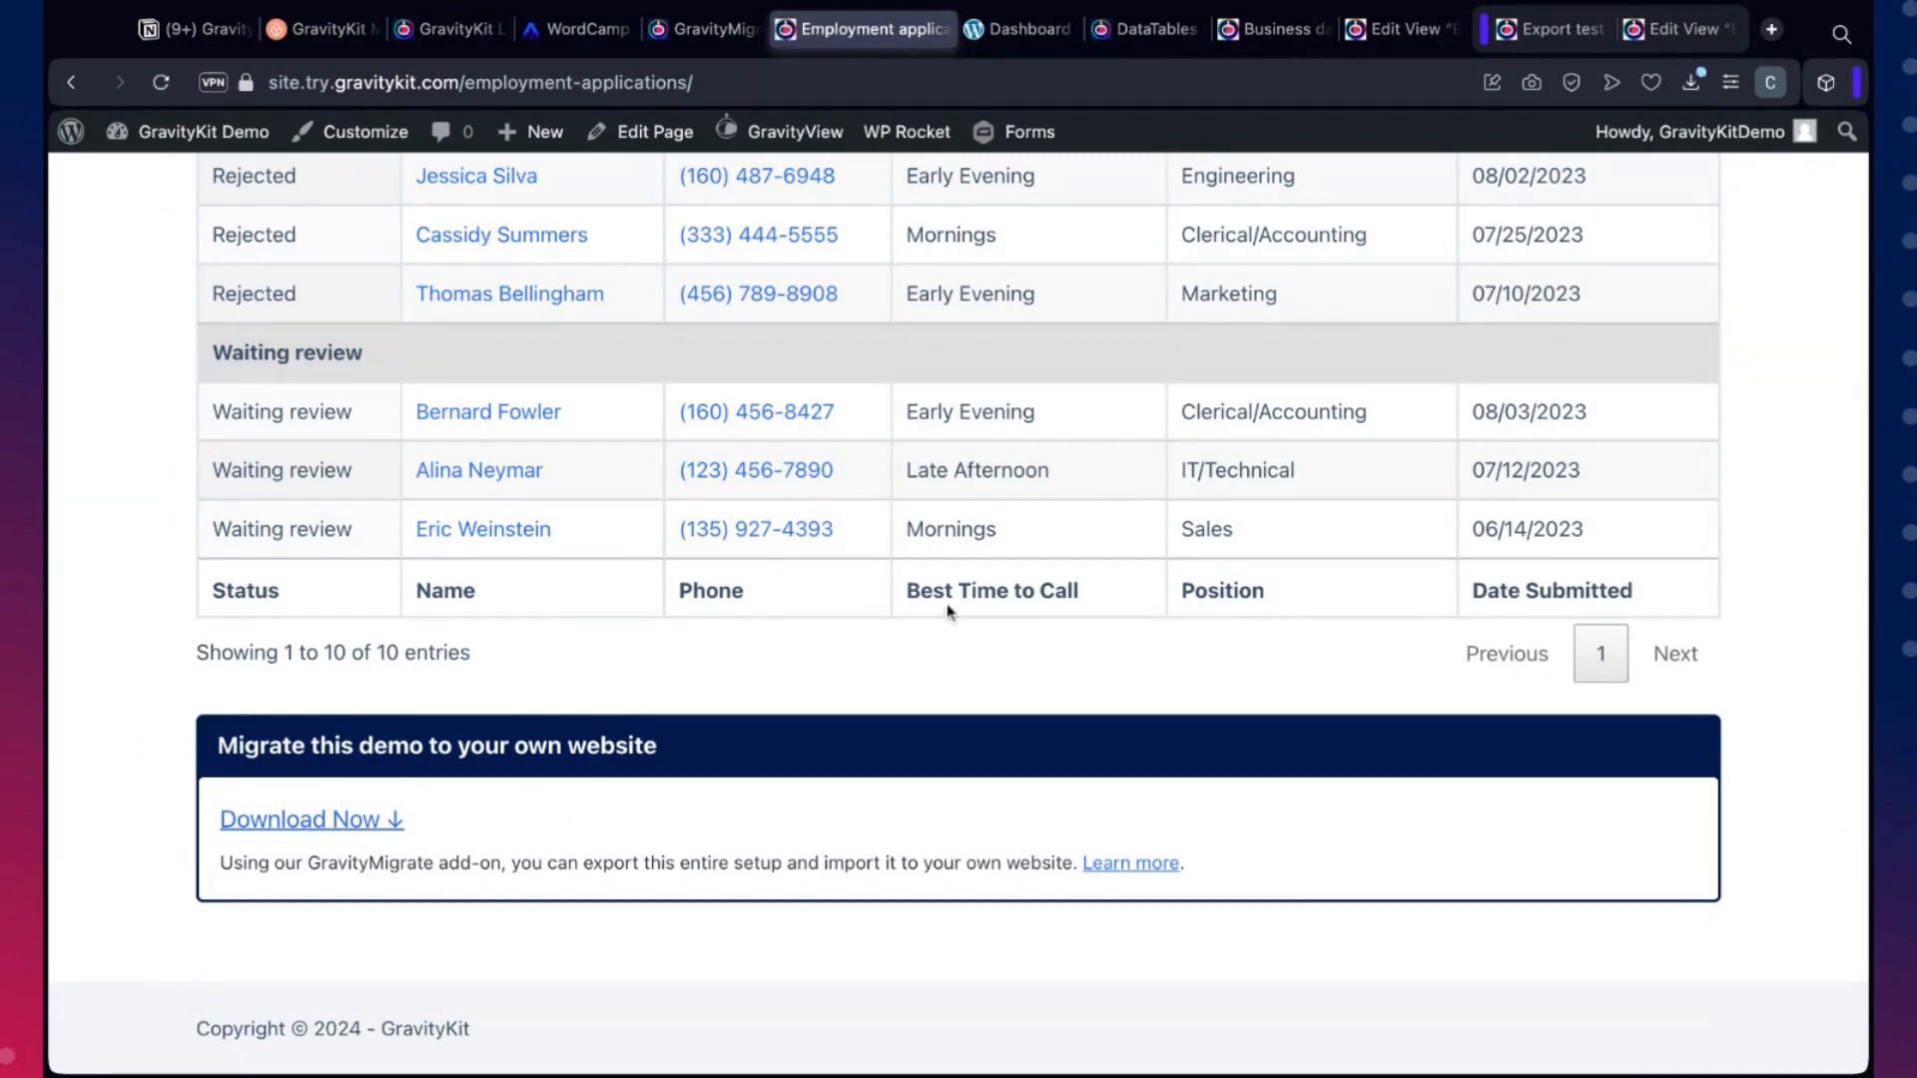
scroll(959, 685, up, 1)
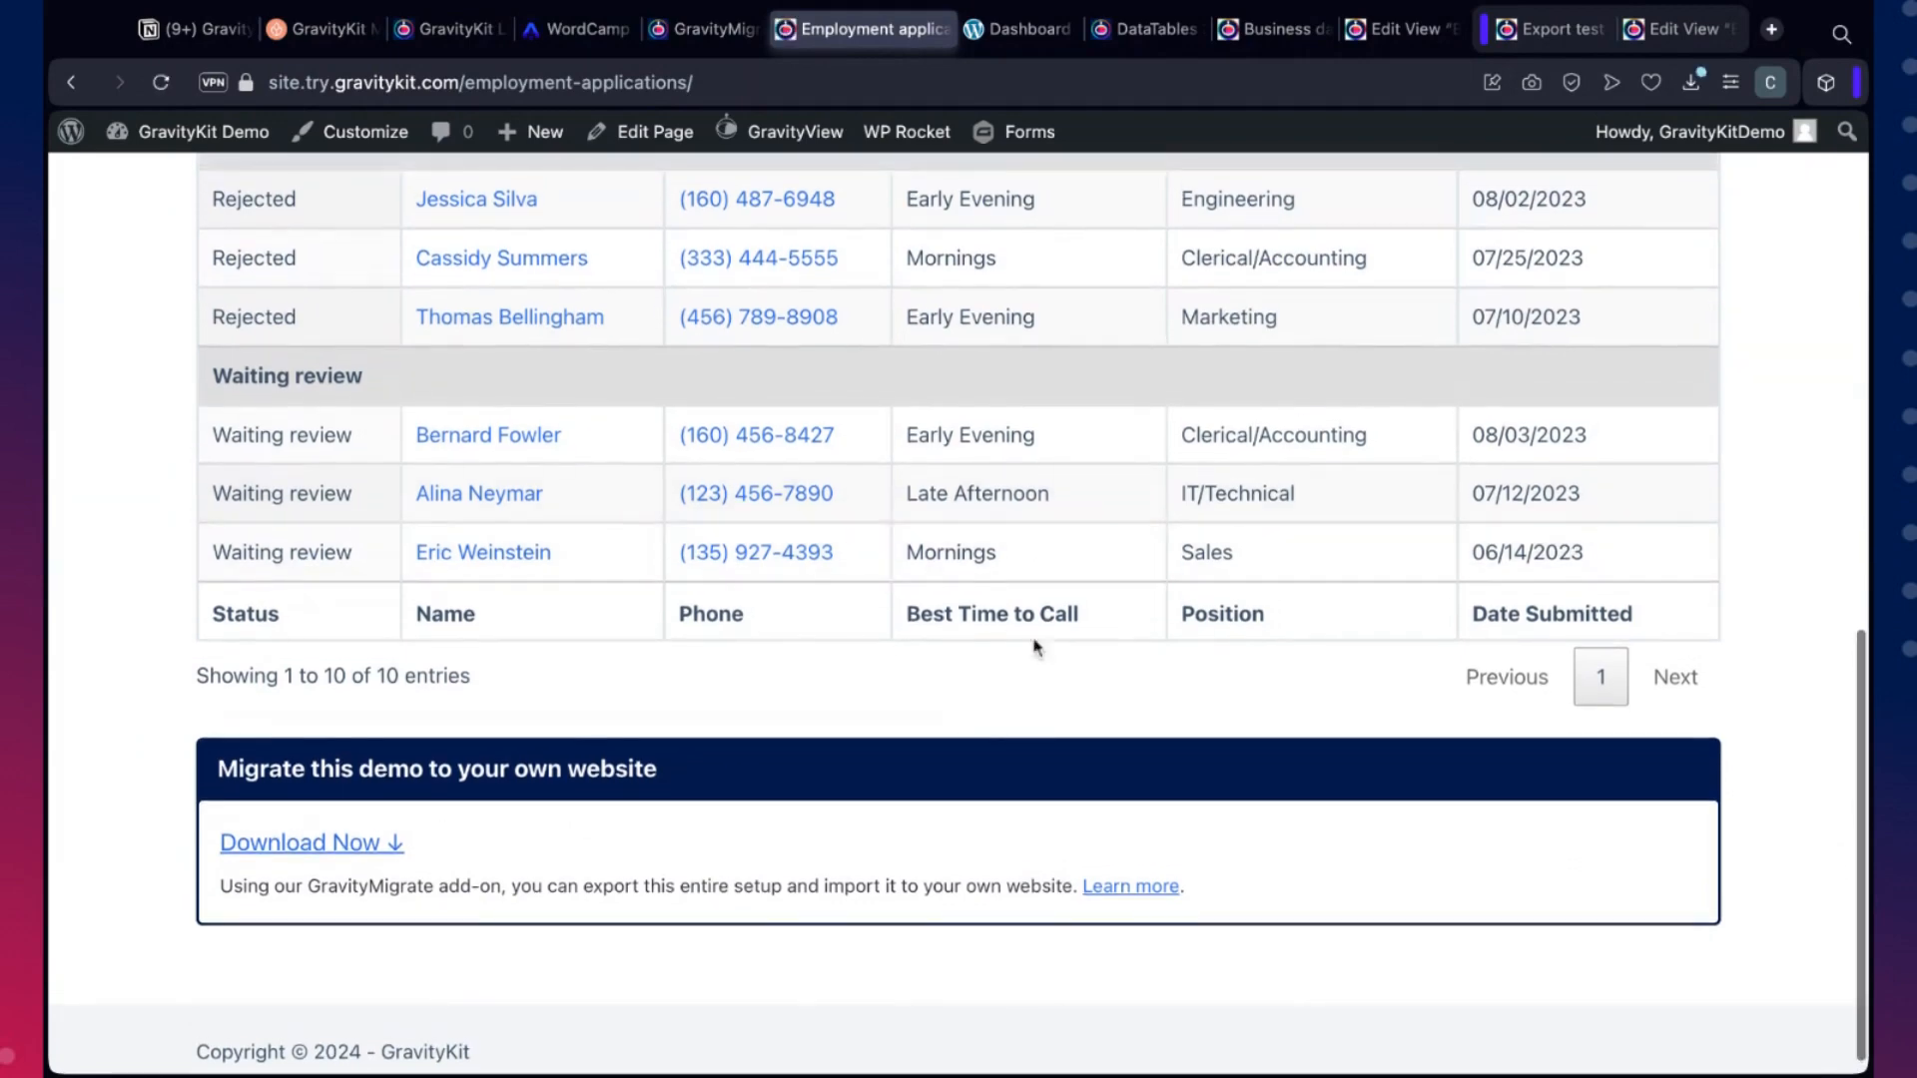
scroll(1035, 647, up, 3)
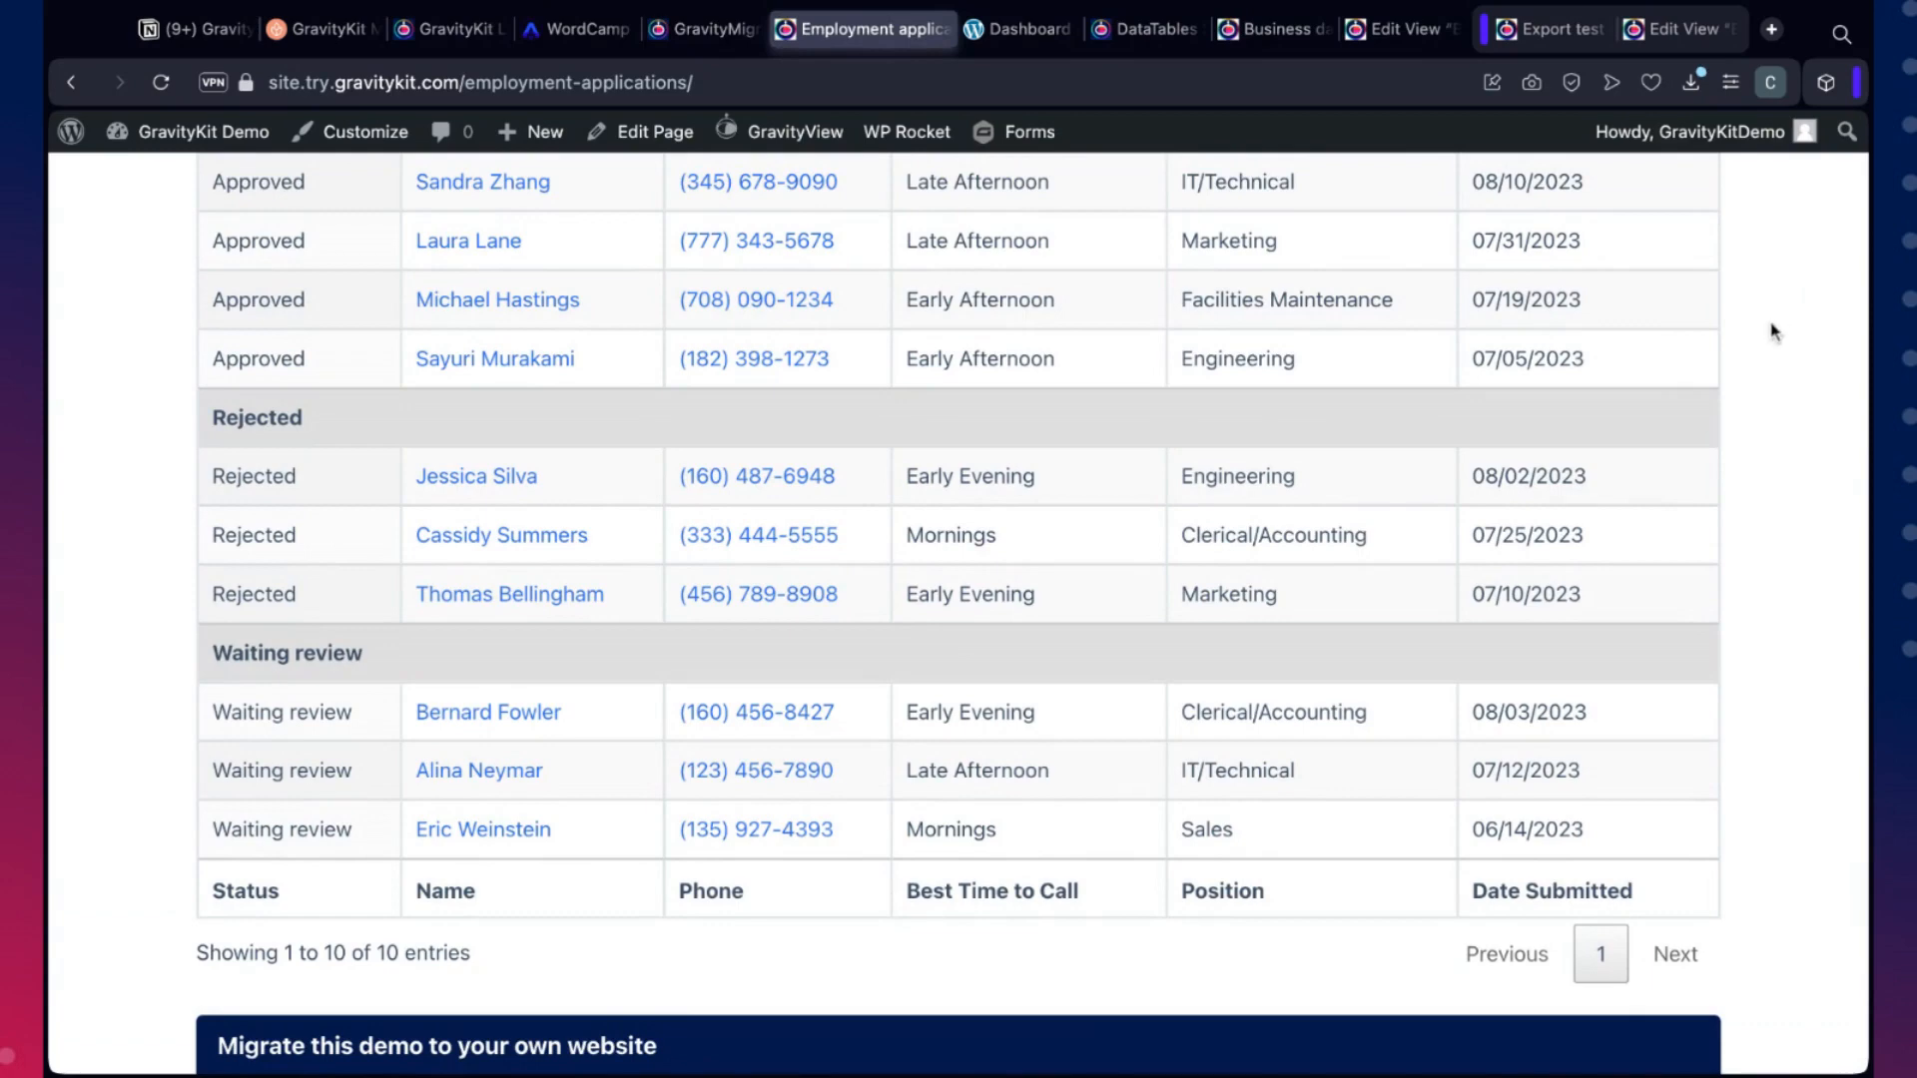
scroll(1760, 364, down, 3)
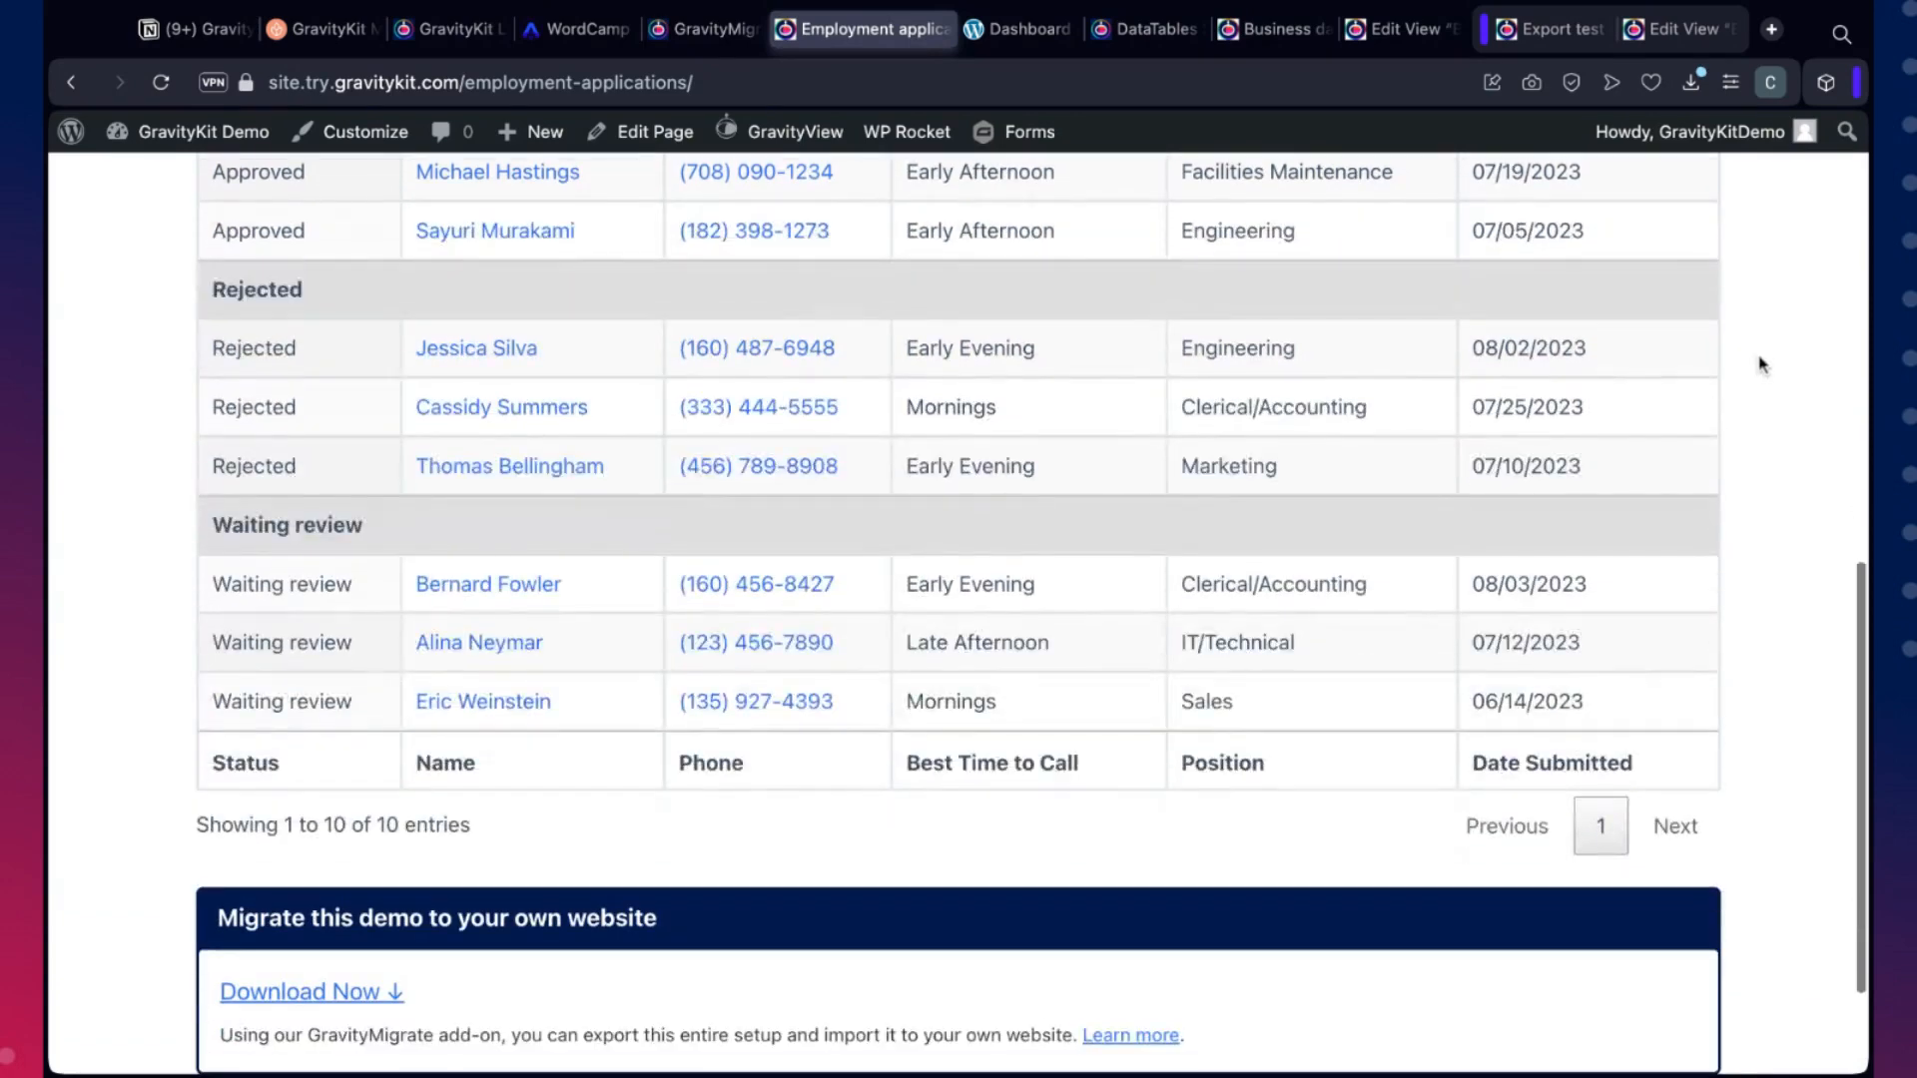
scroll(1748, 356, up, 10)
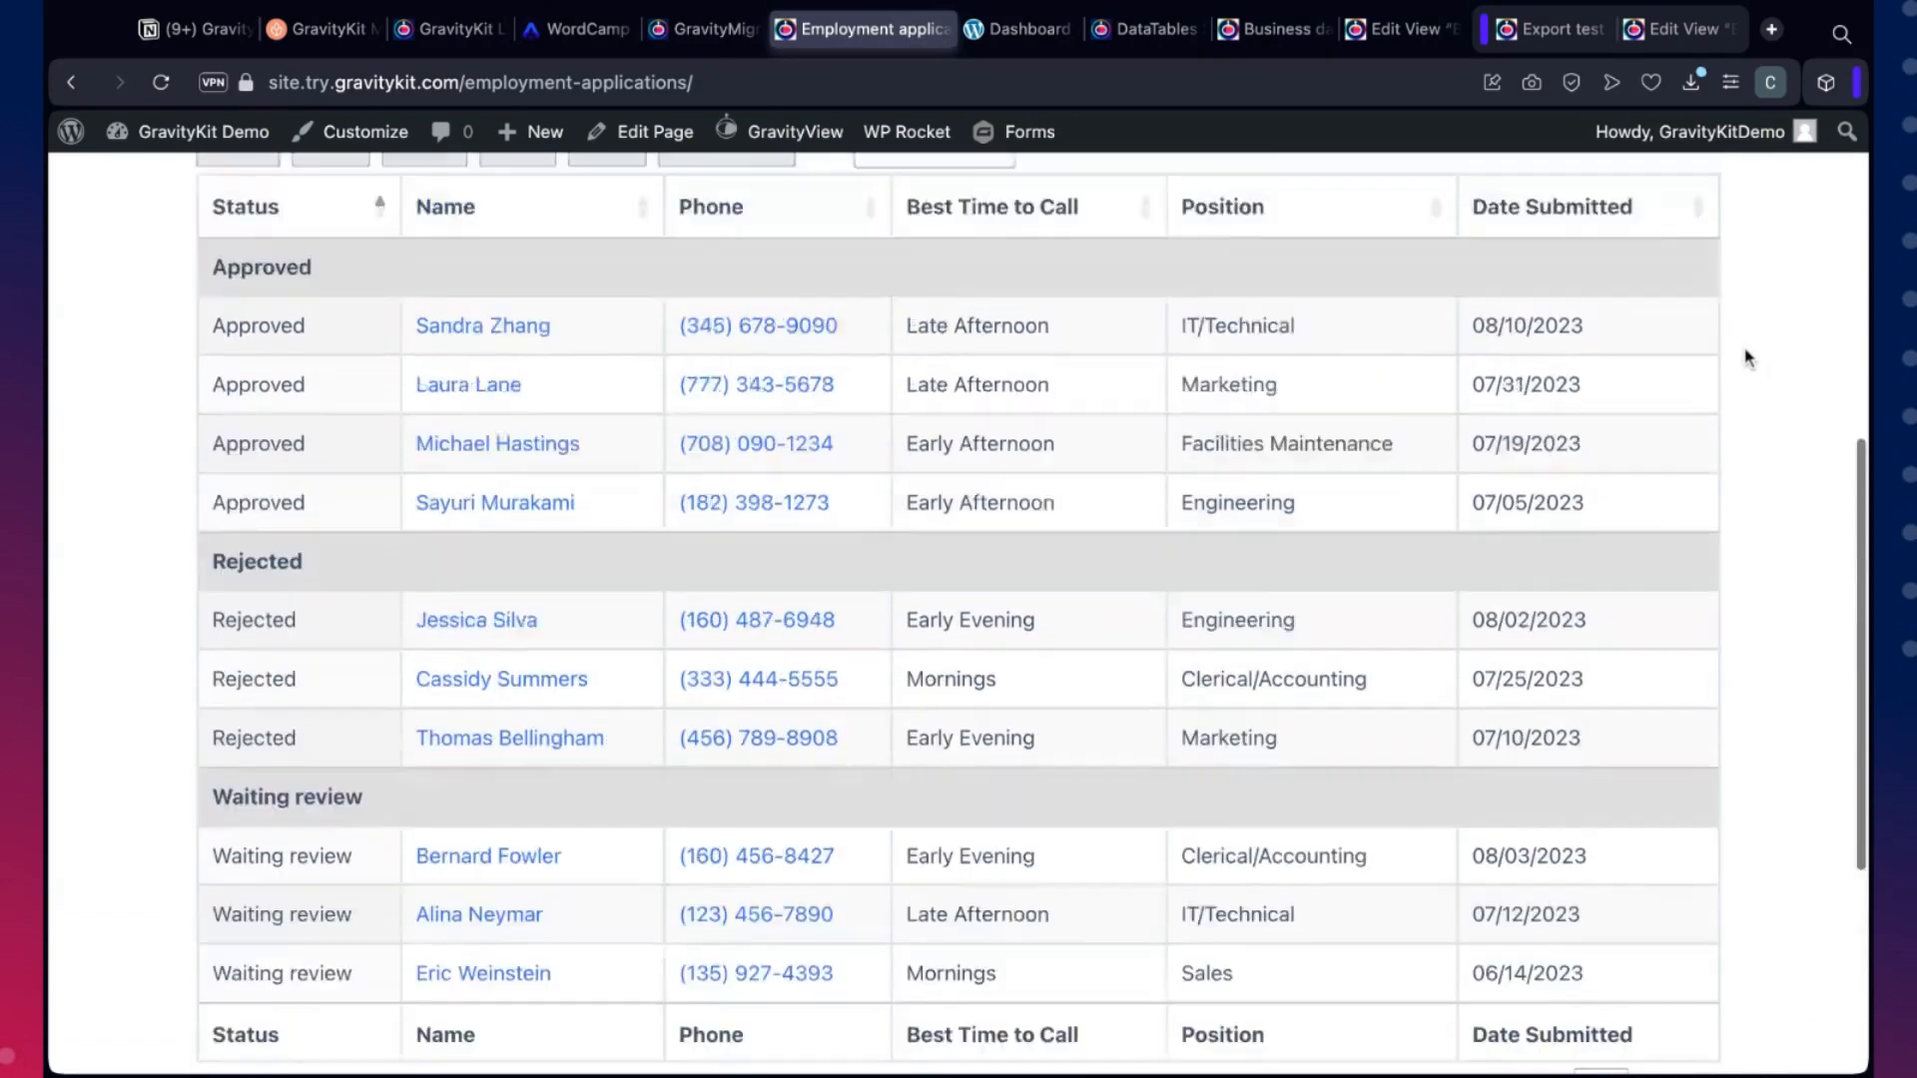
scroll(1748, 356, up, 5)
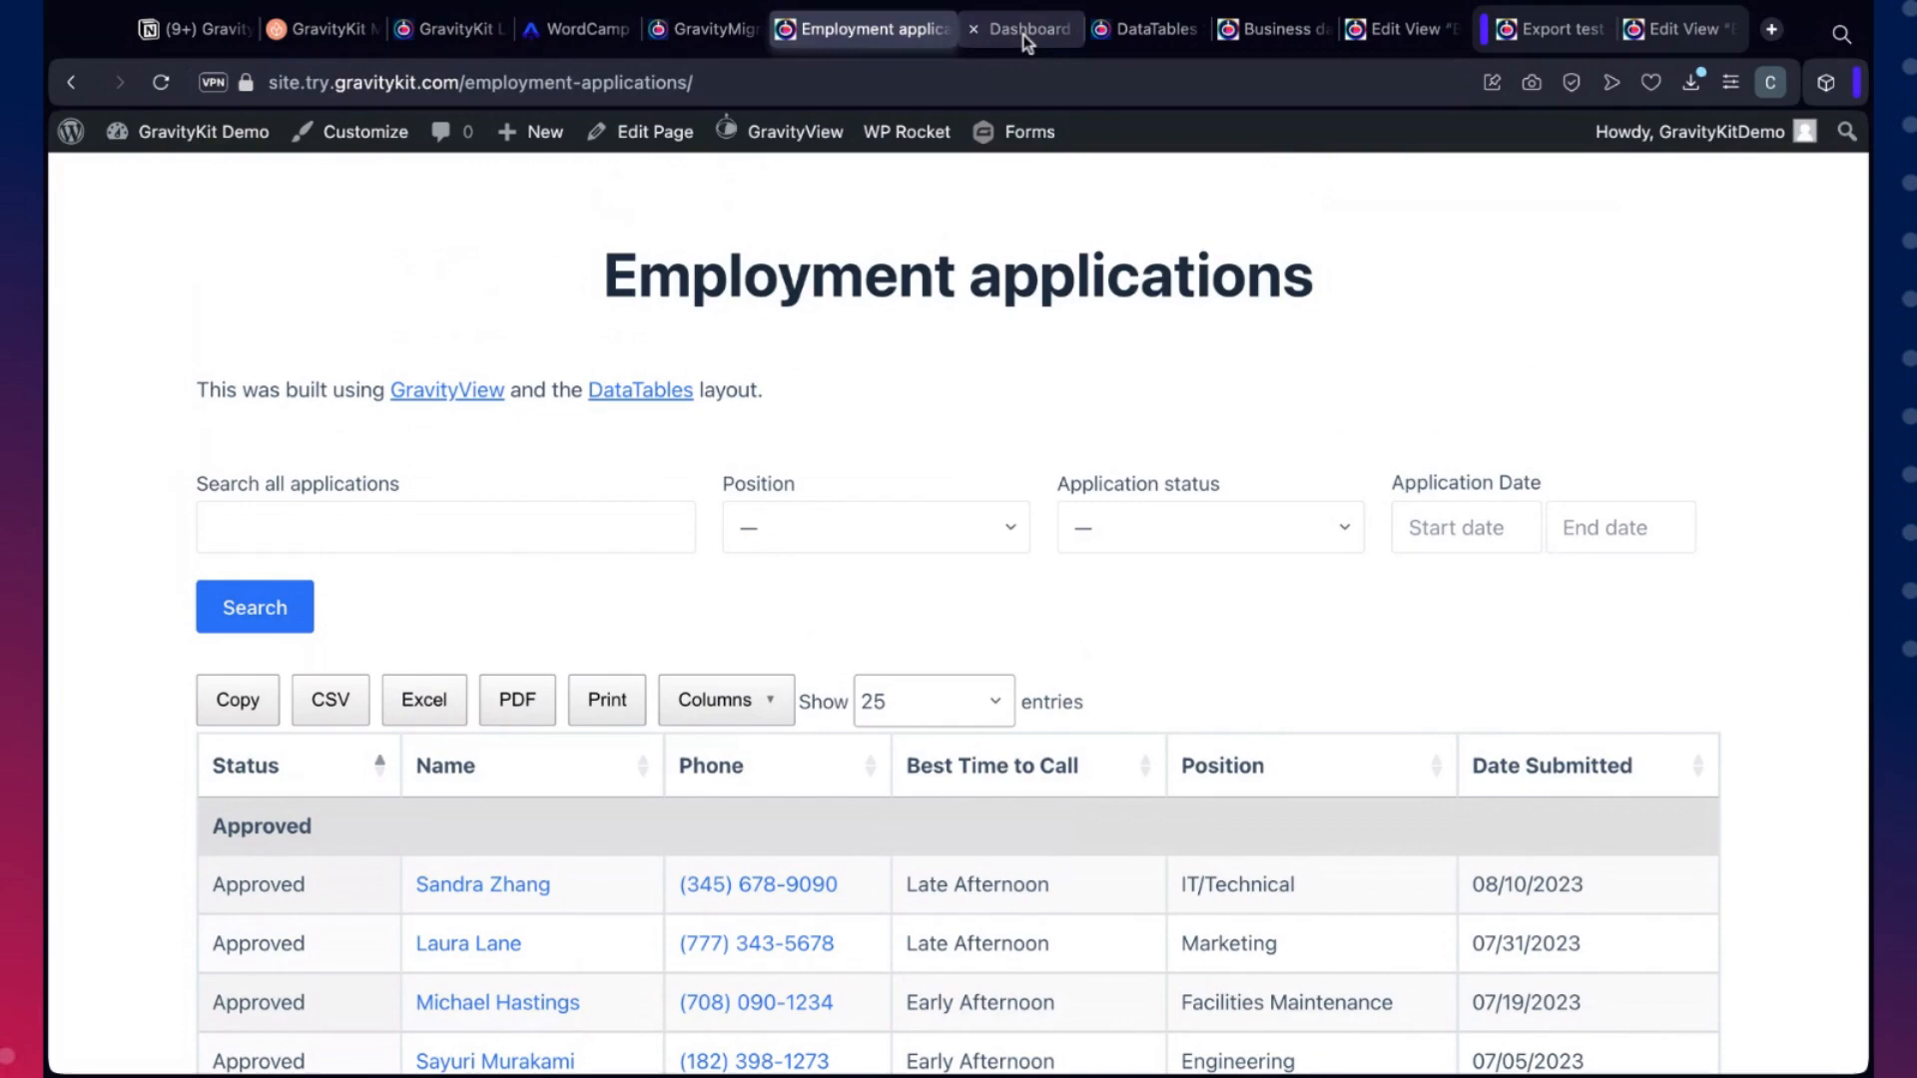
Switch to the test site's WordPress dashboard, open GravityMigrate and upload the downloaded gk-migrate export file for import
click(1025, 33)
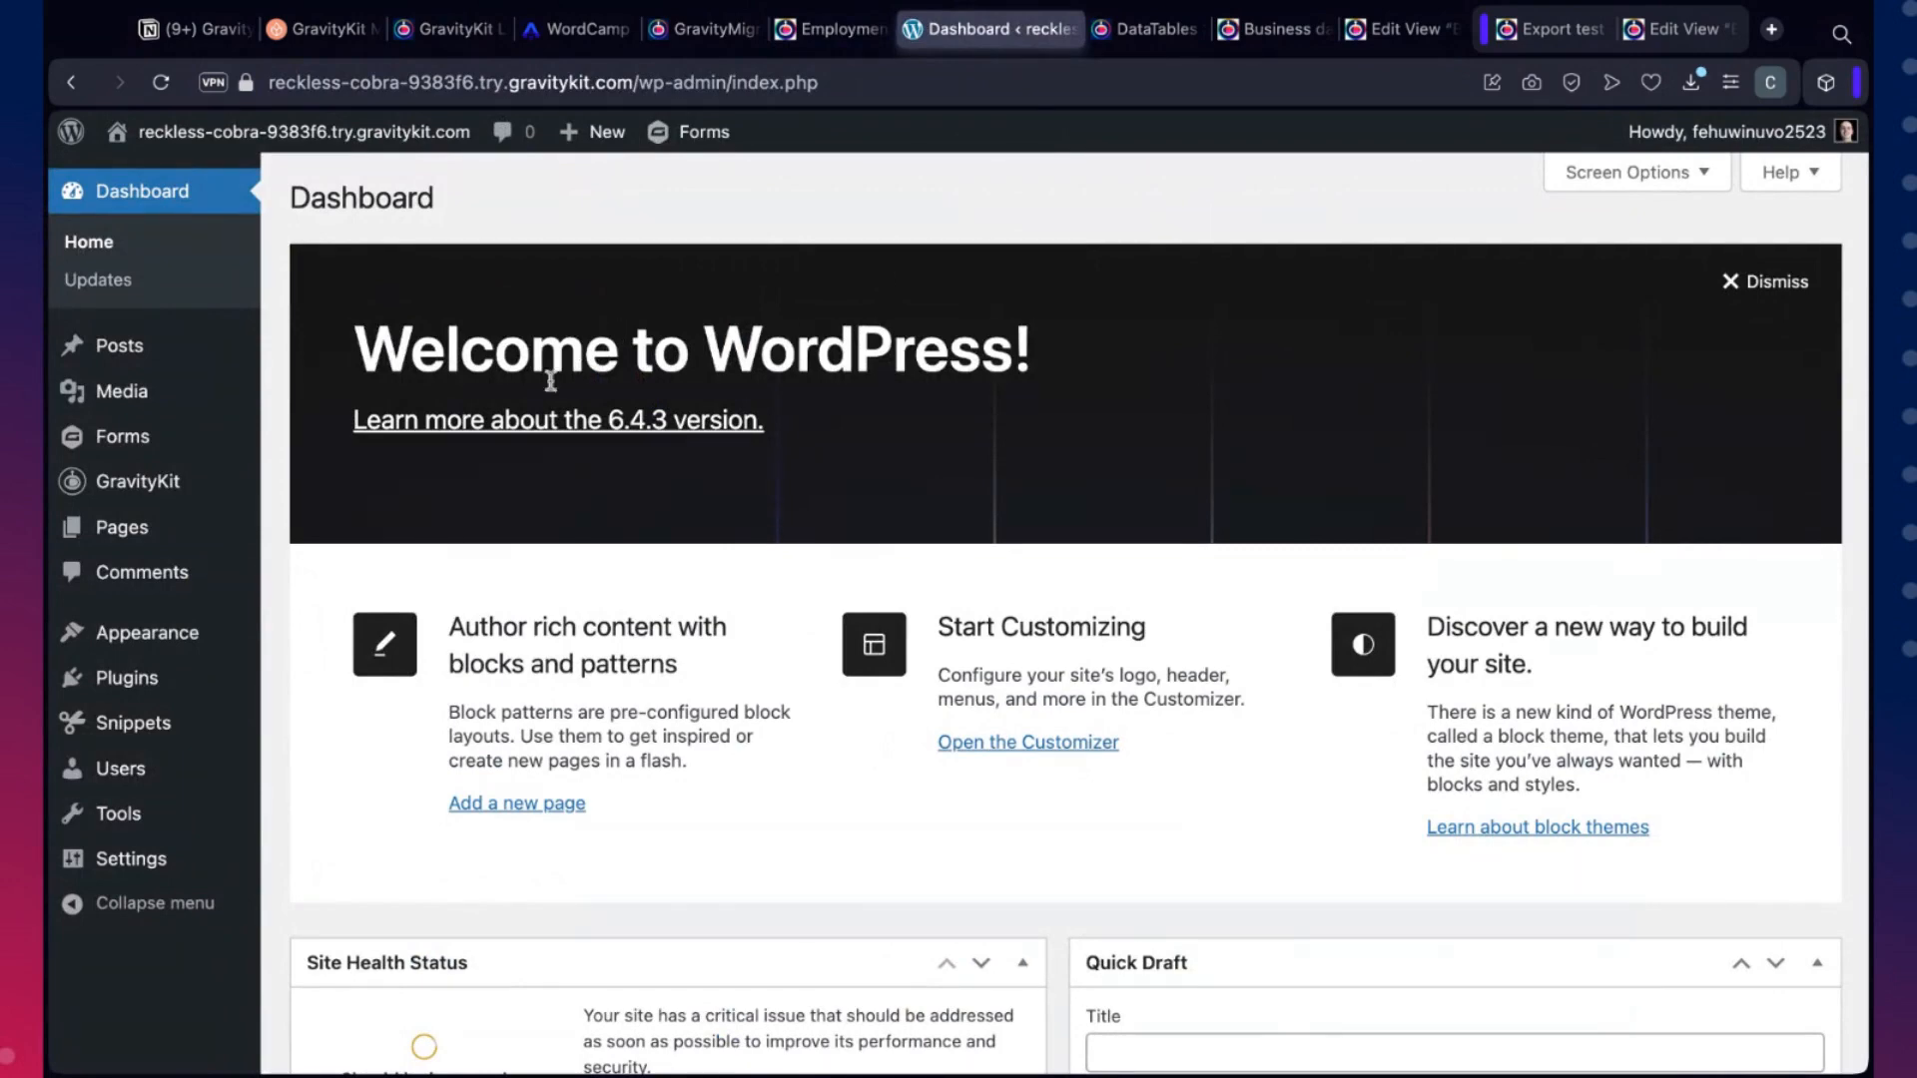
mouse_move(160, 483)
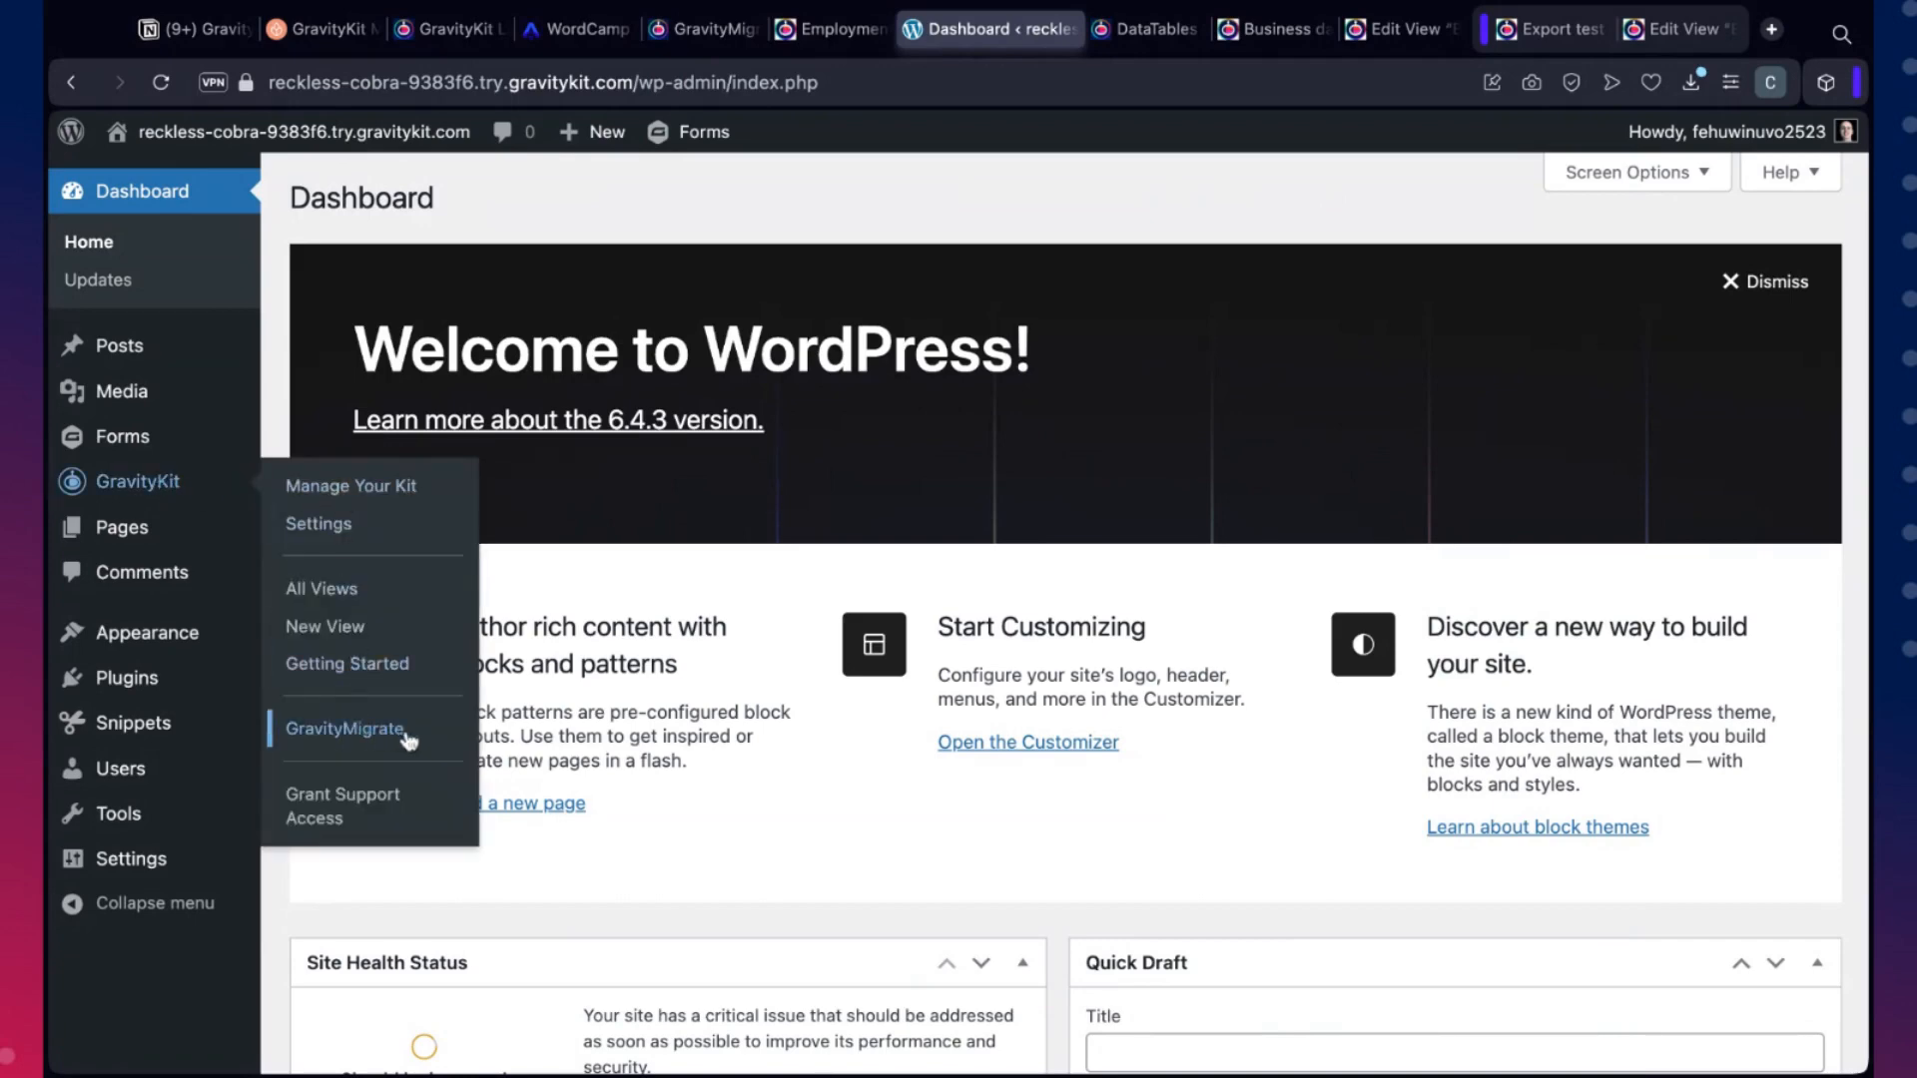
click(404, 737)
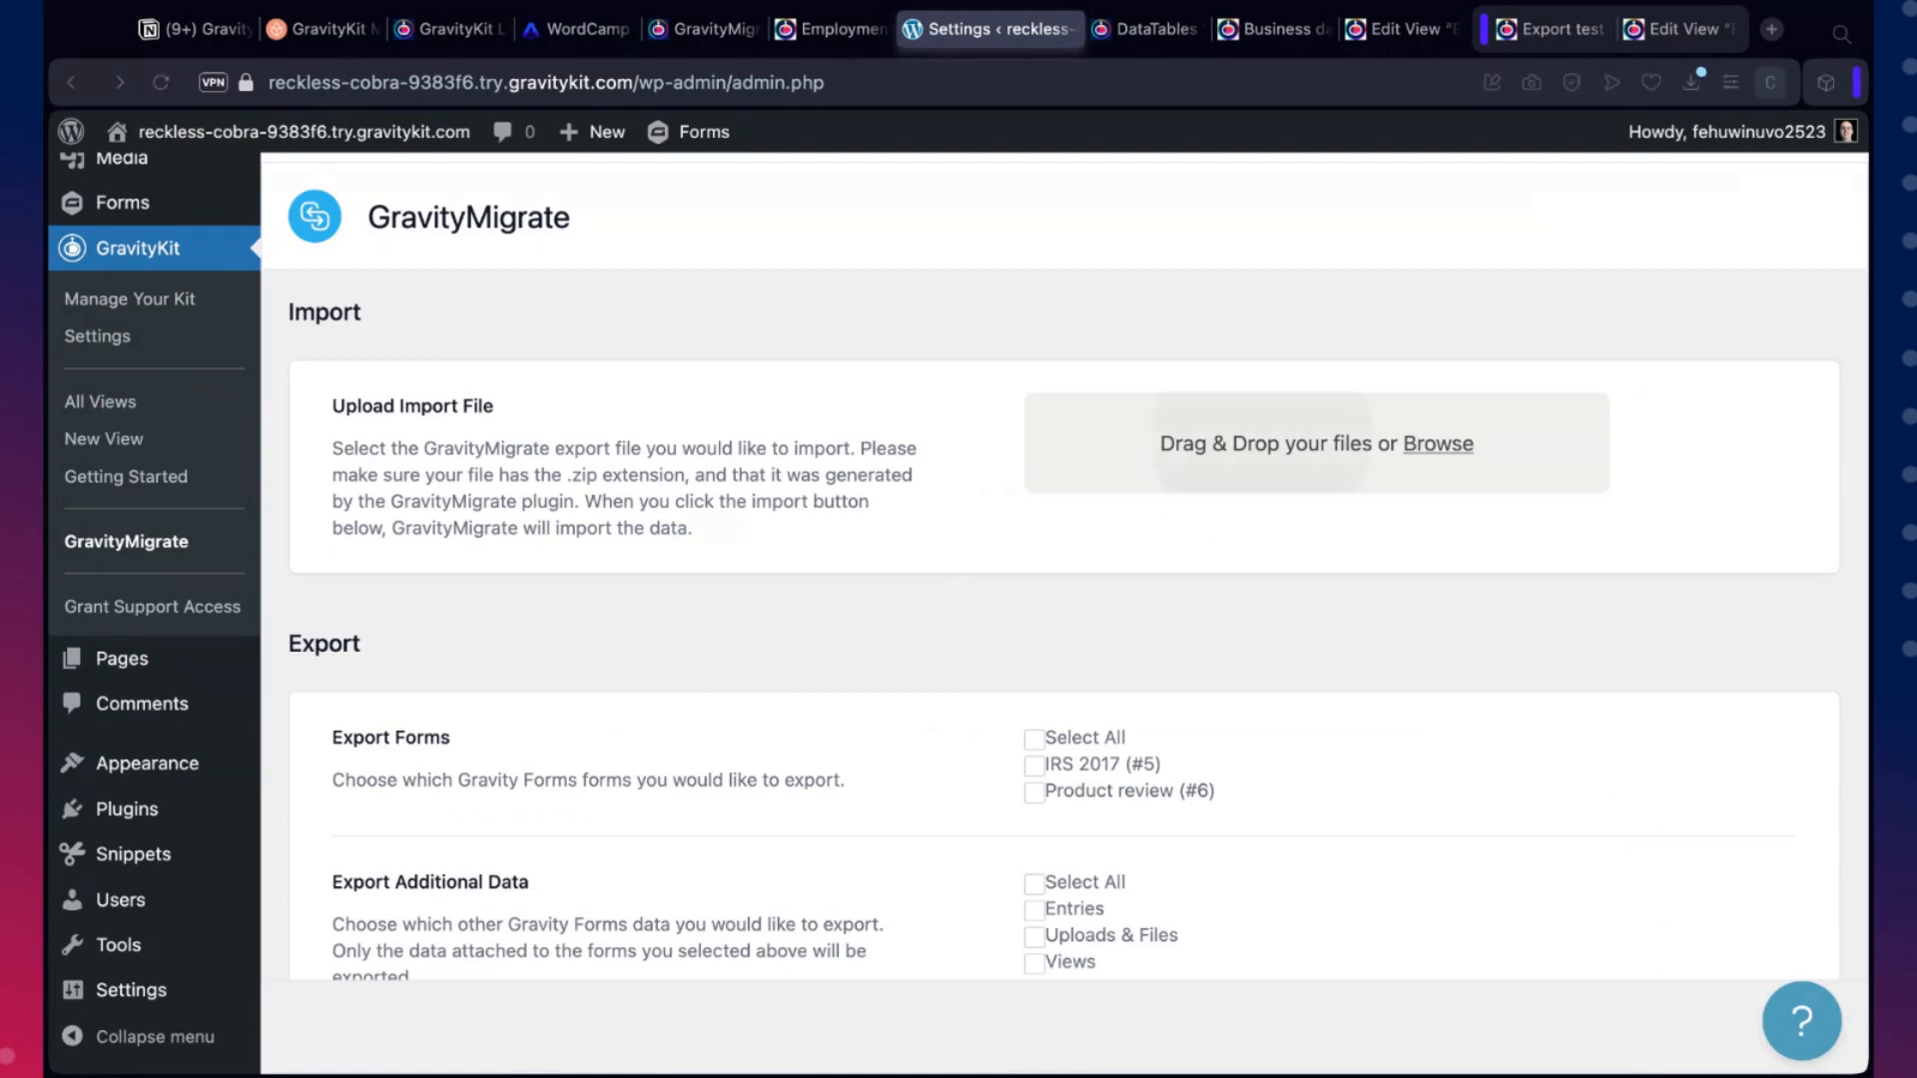
drag(1261, 442, 1253, 442)
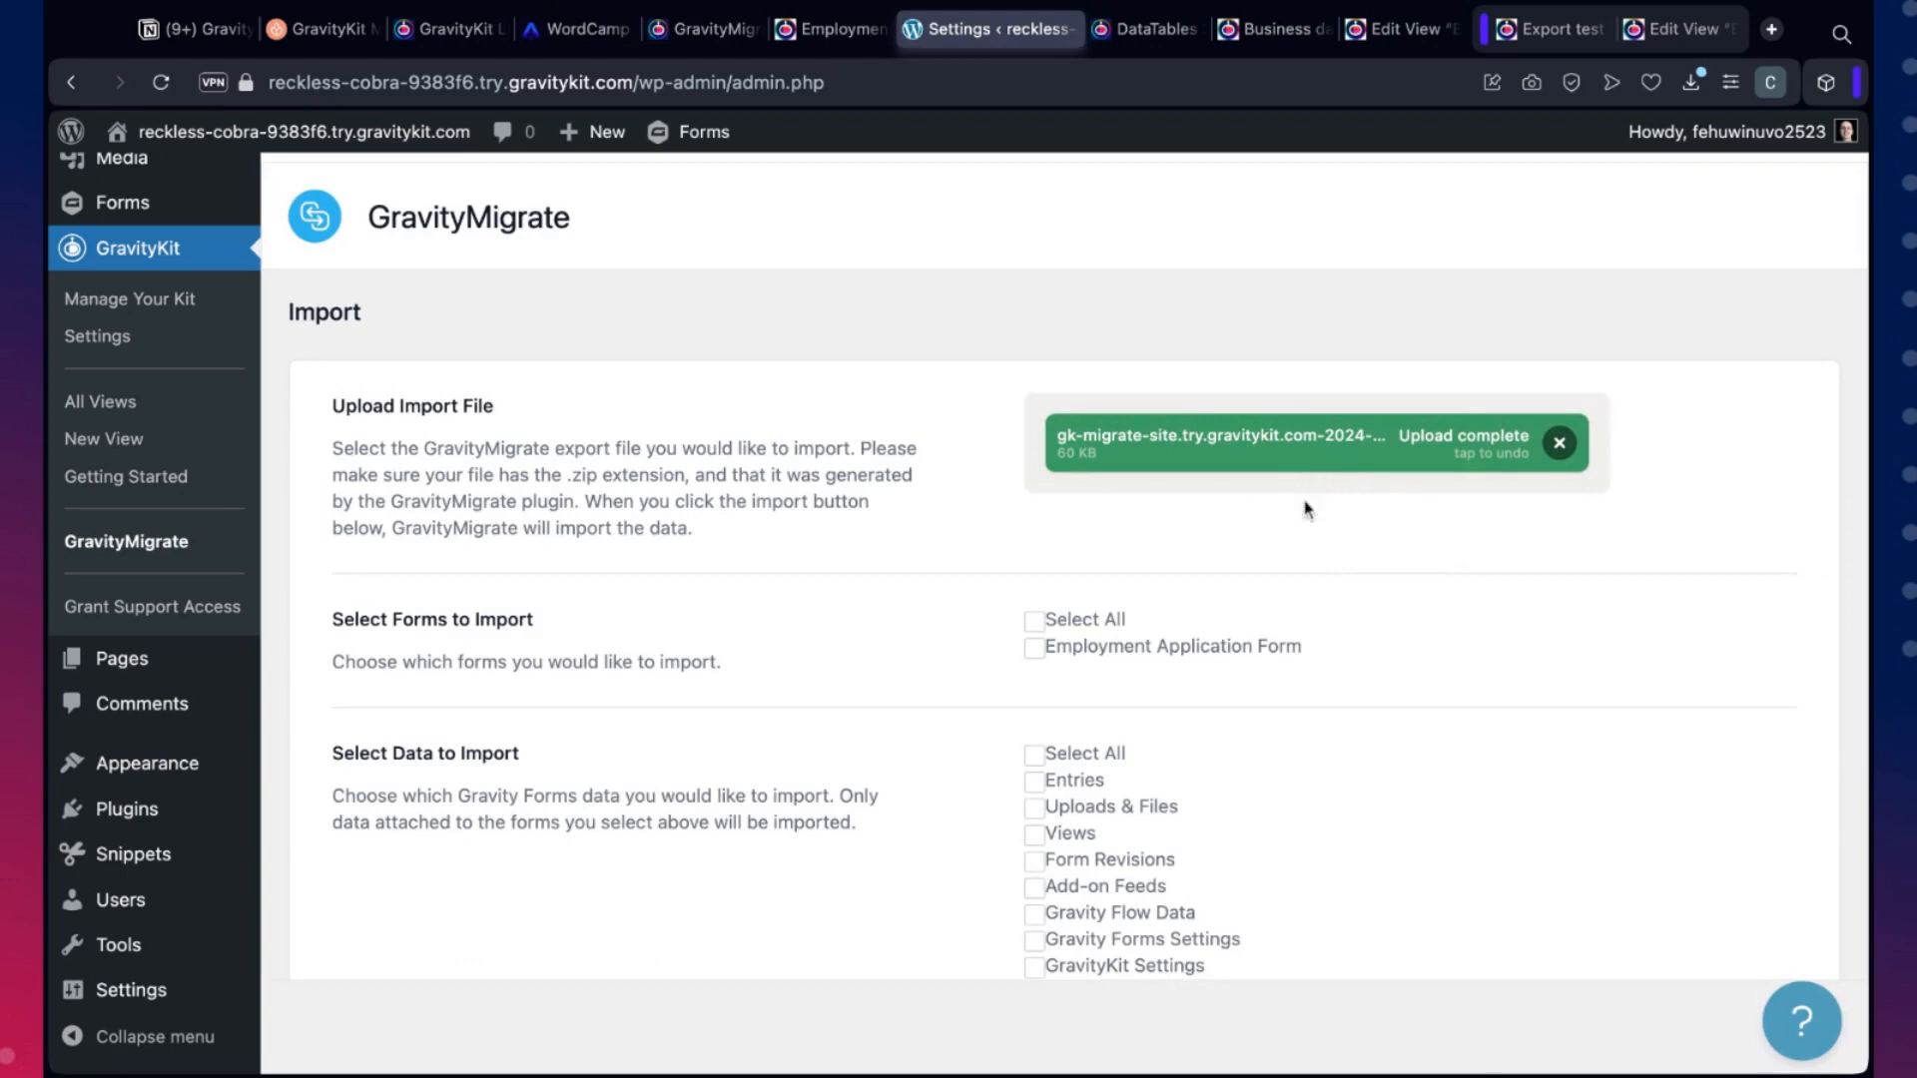
Select all forms in the uploaded file for import, including the Employment Application Form
scroll(1288, 514, down, 2)
scroll(1279, 522, down, 3)
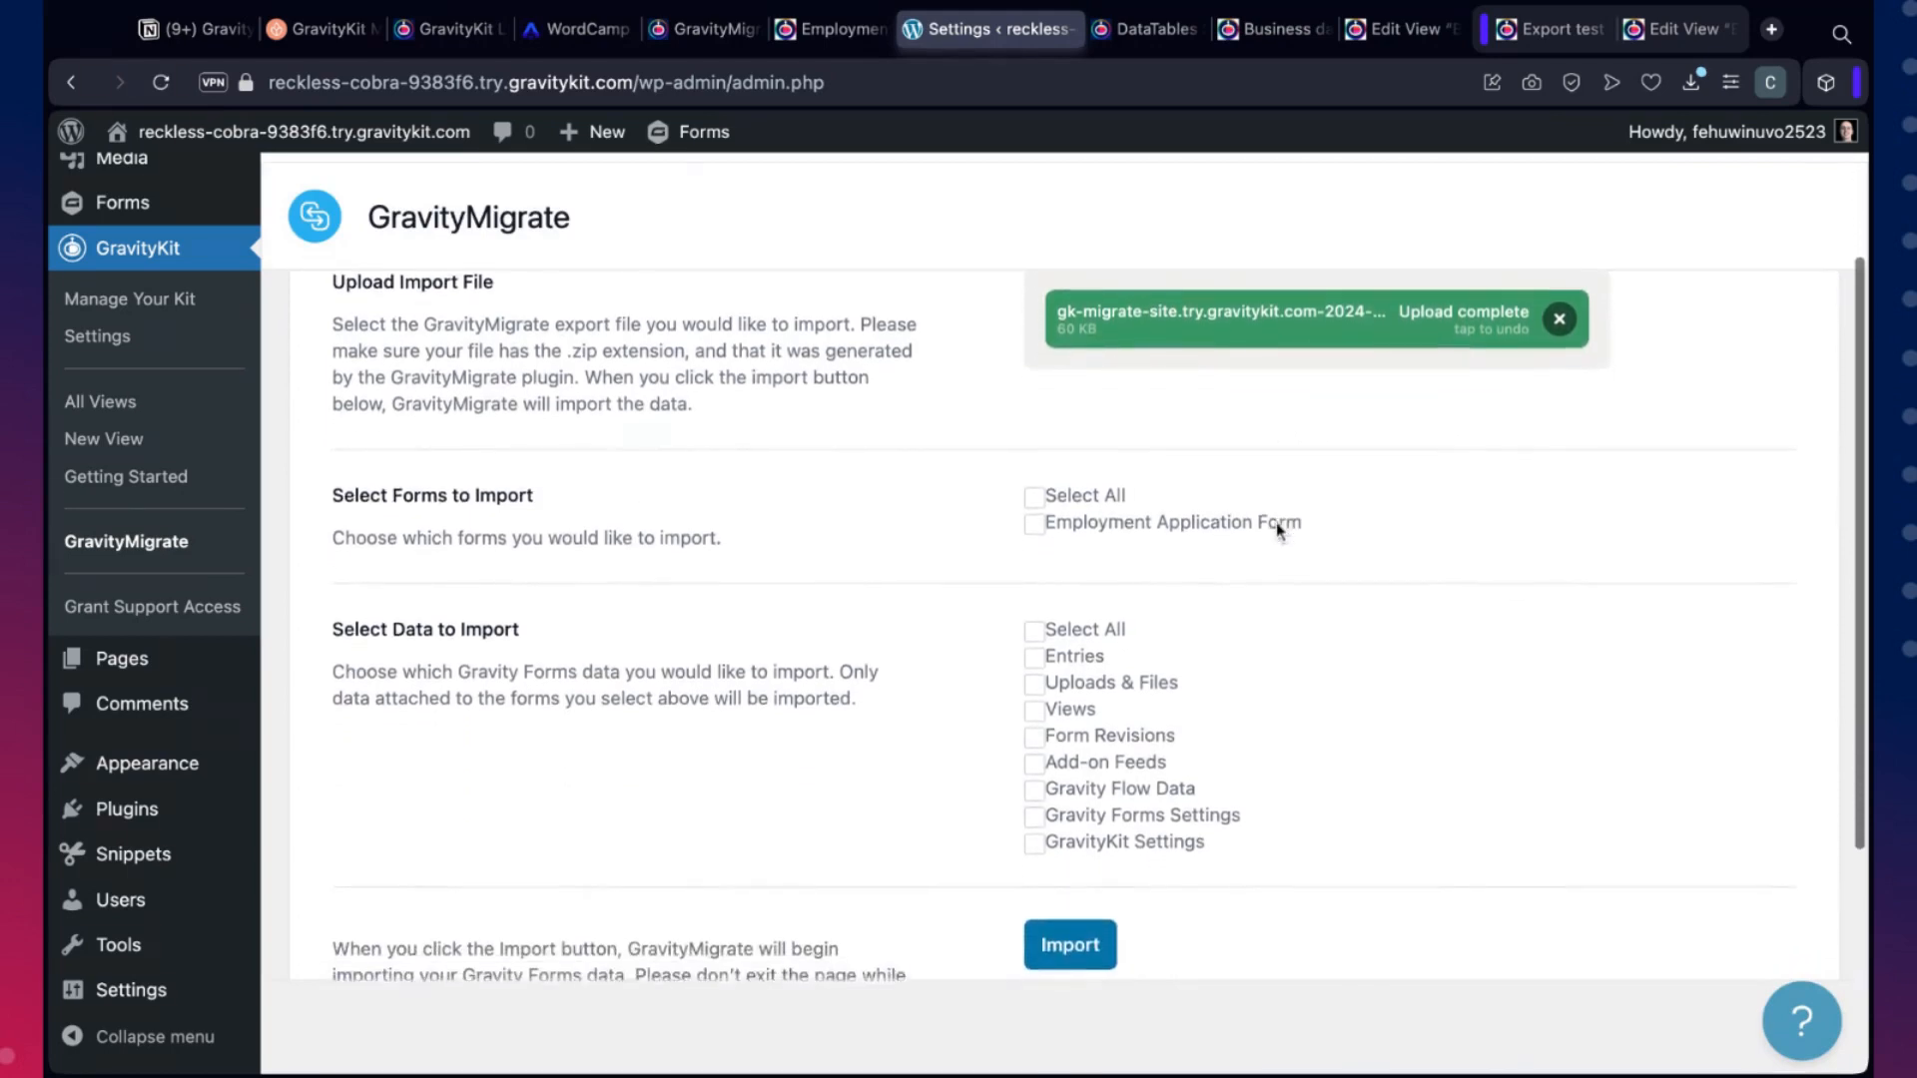
scroll(1359, 548, up, 1)
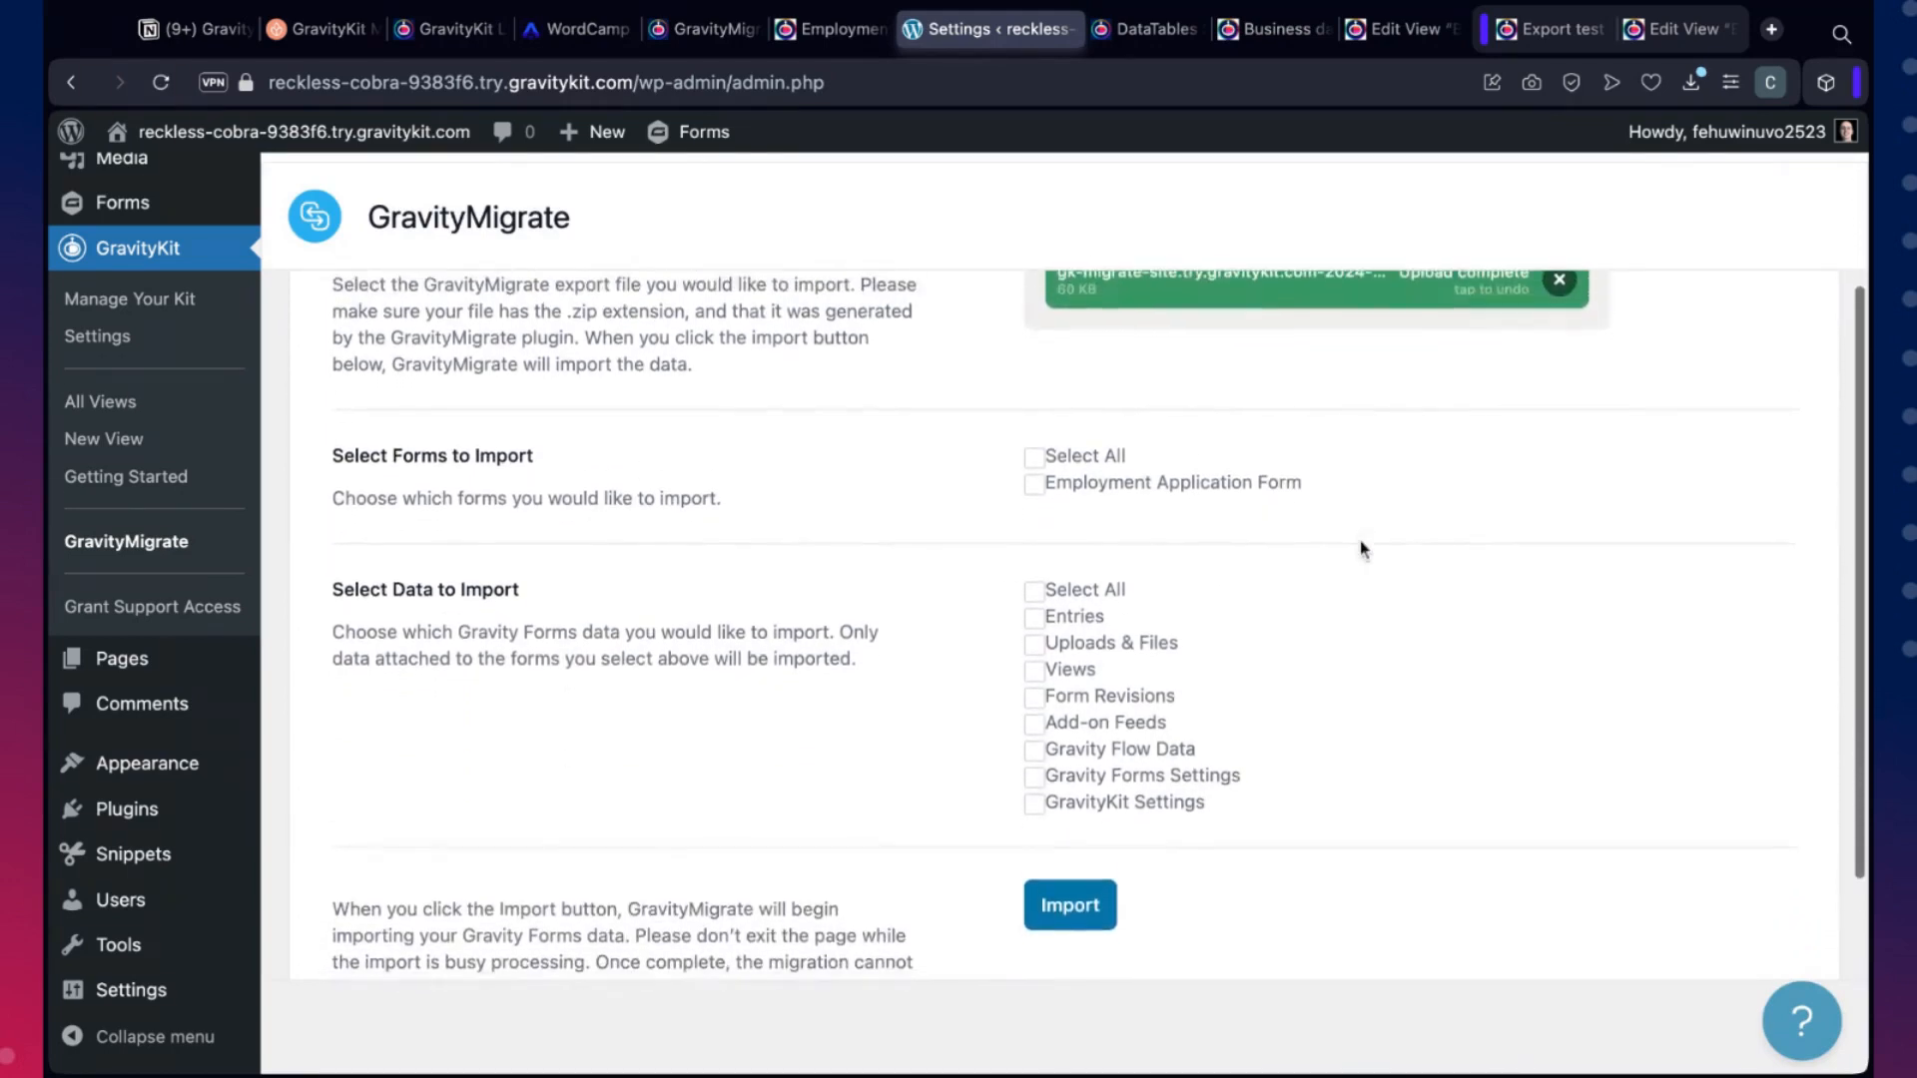
scroll(1360, 548, down, 2)
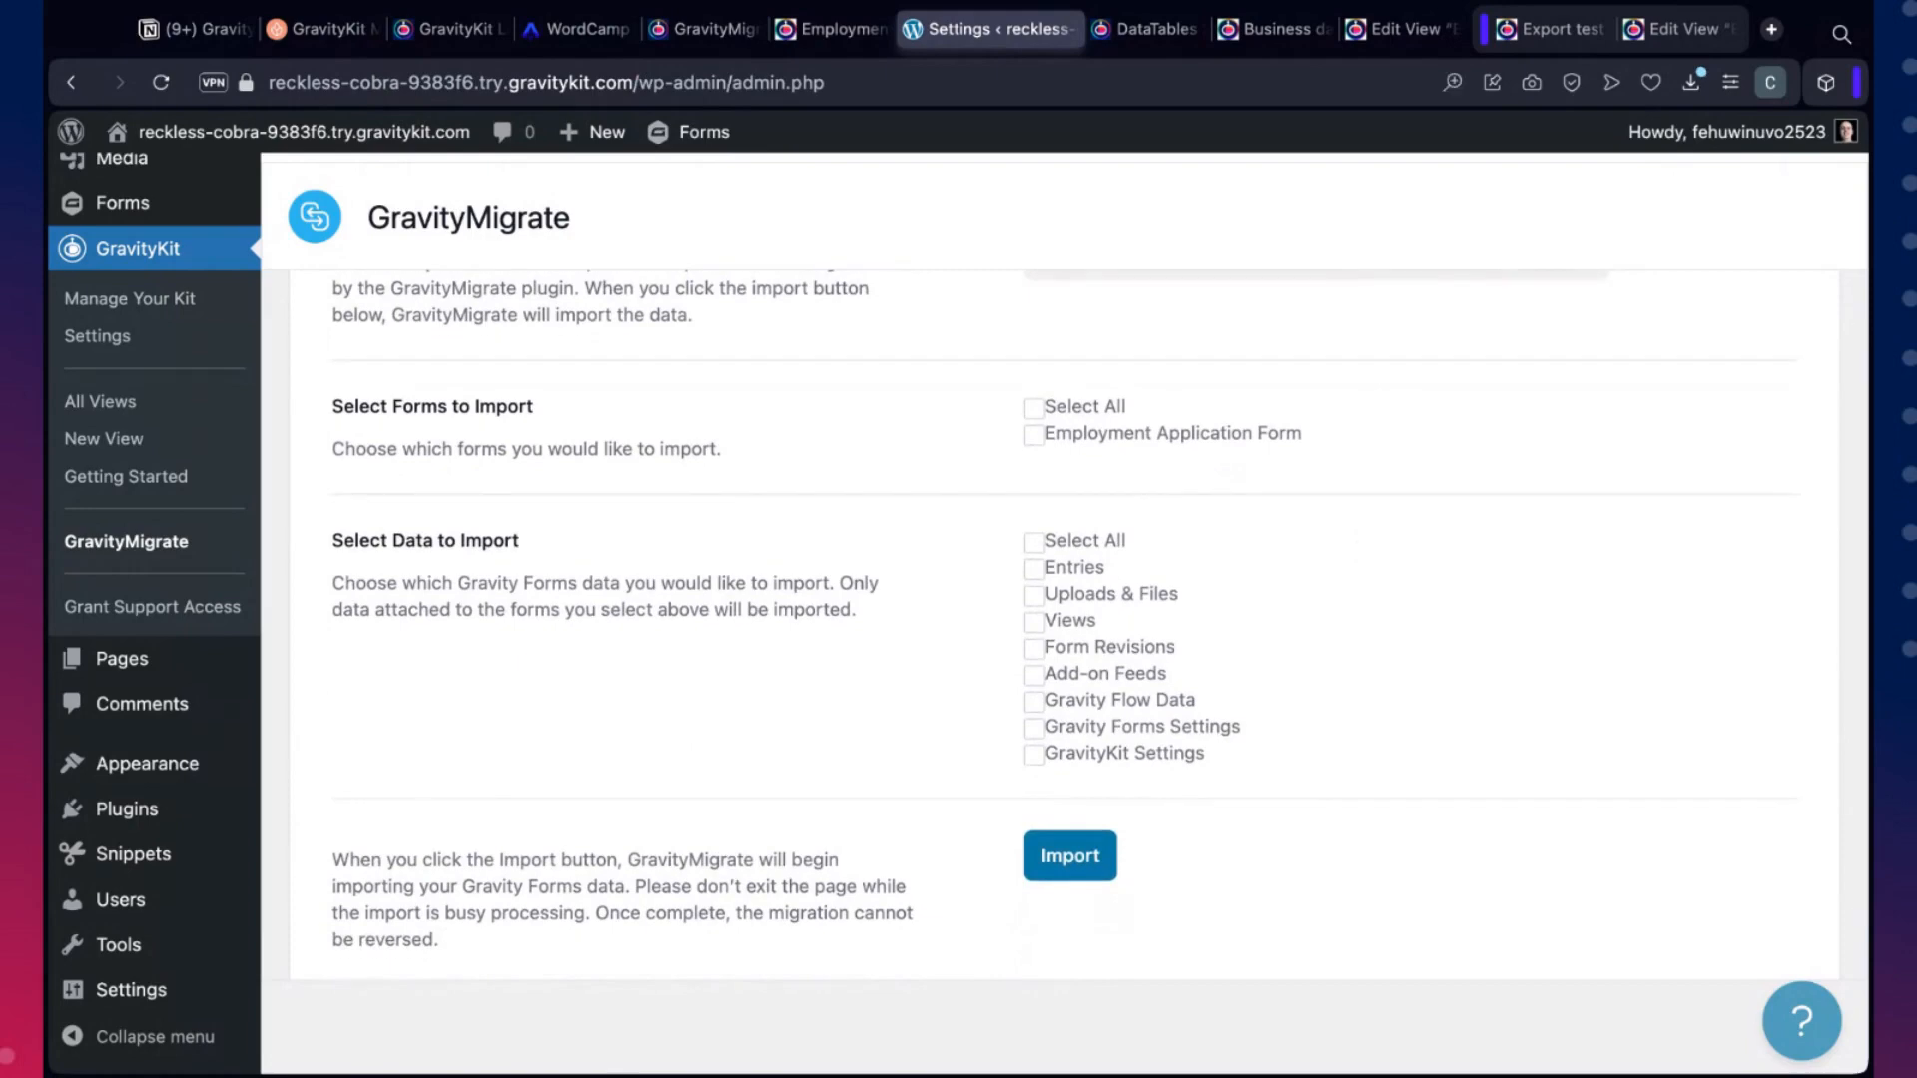
key(super+equal)
scroll(1133, 574, down, 1)
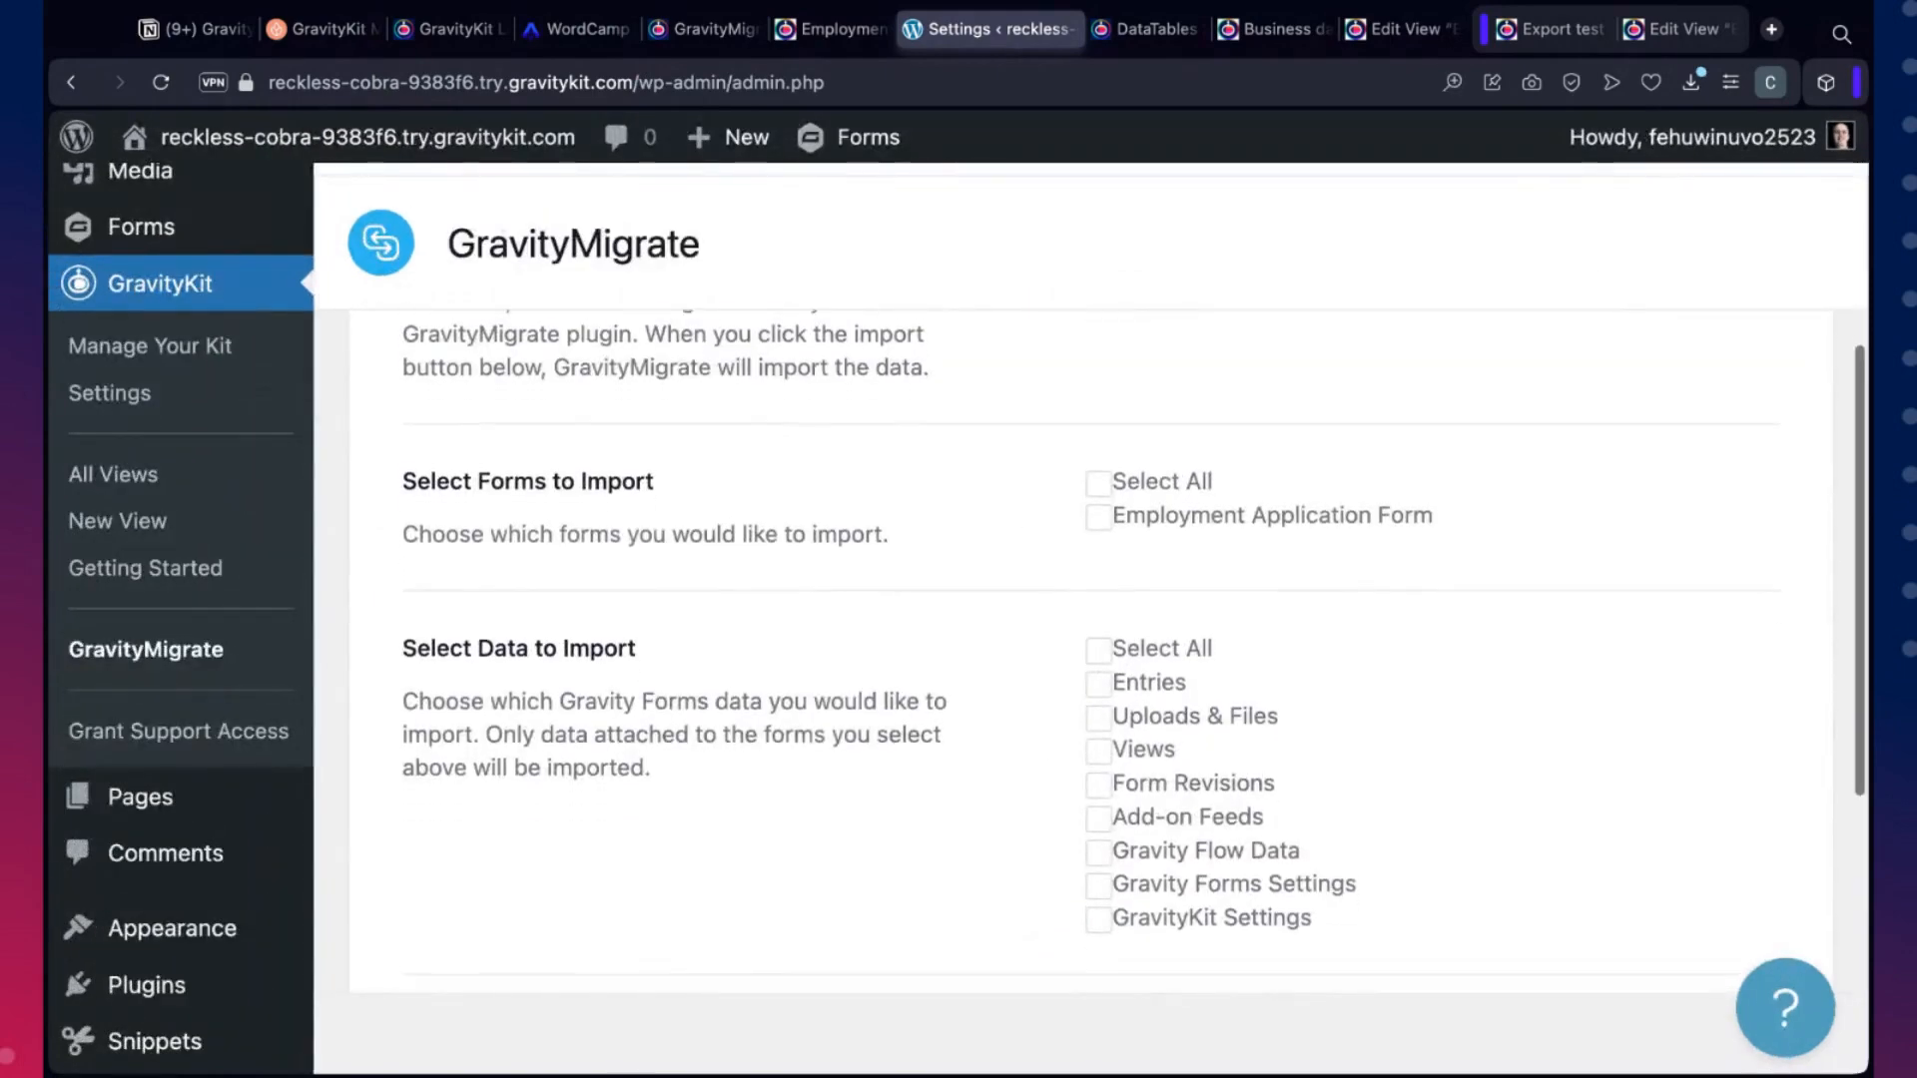
scroll(1106, 499, down, 2)
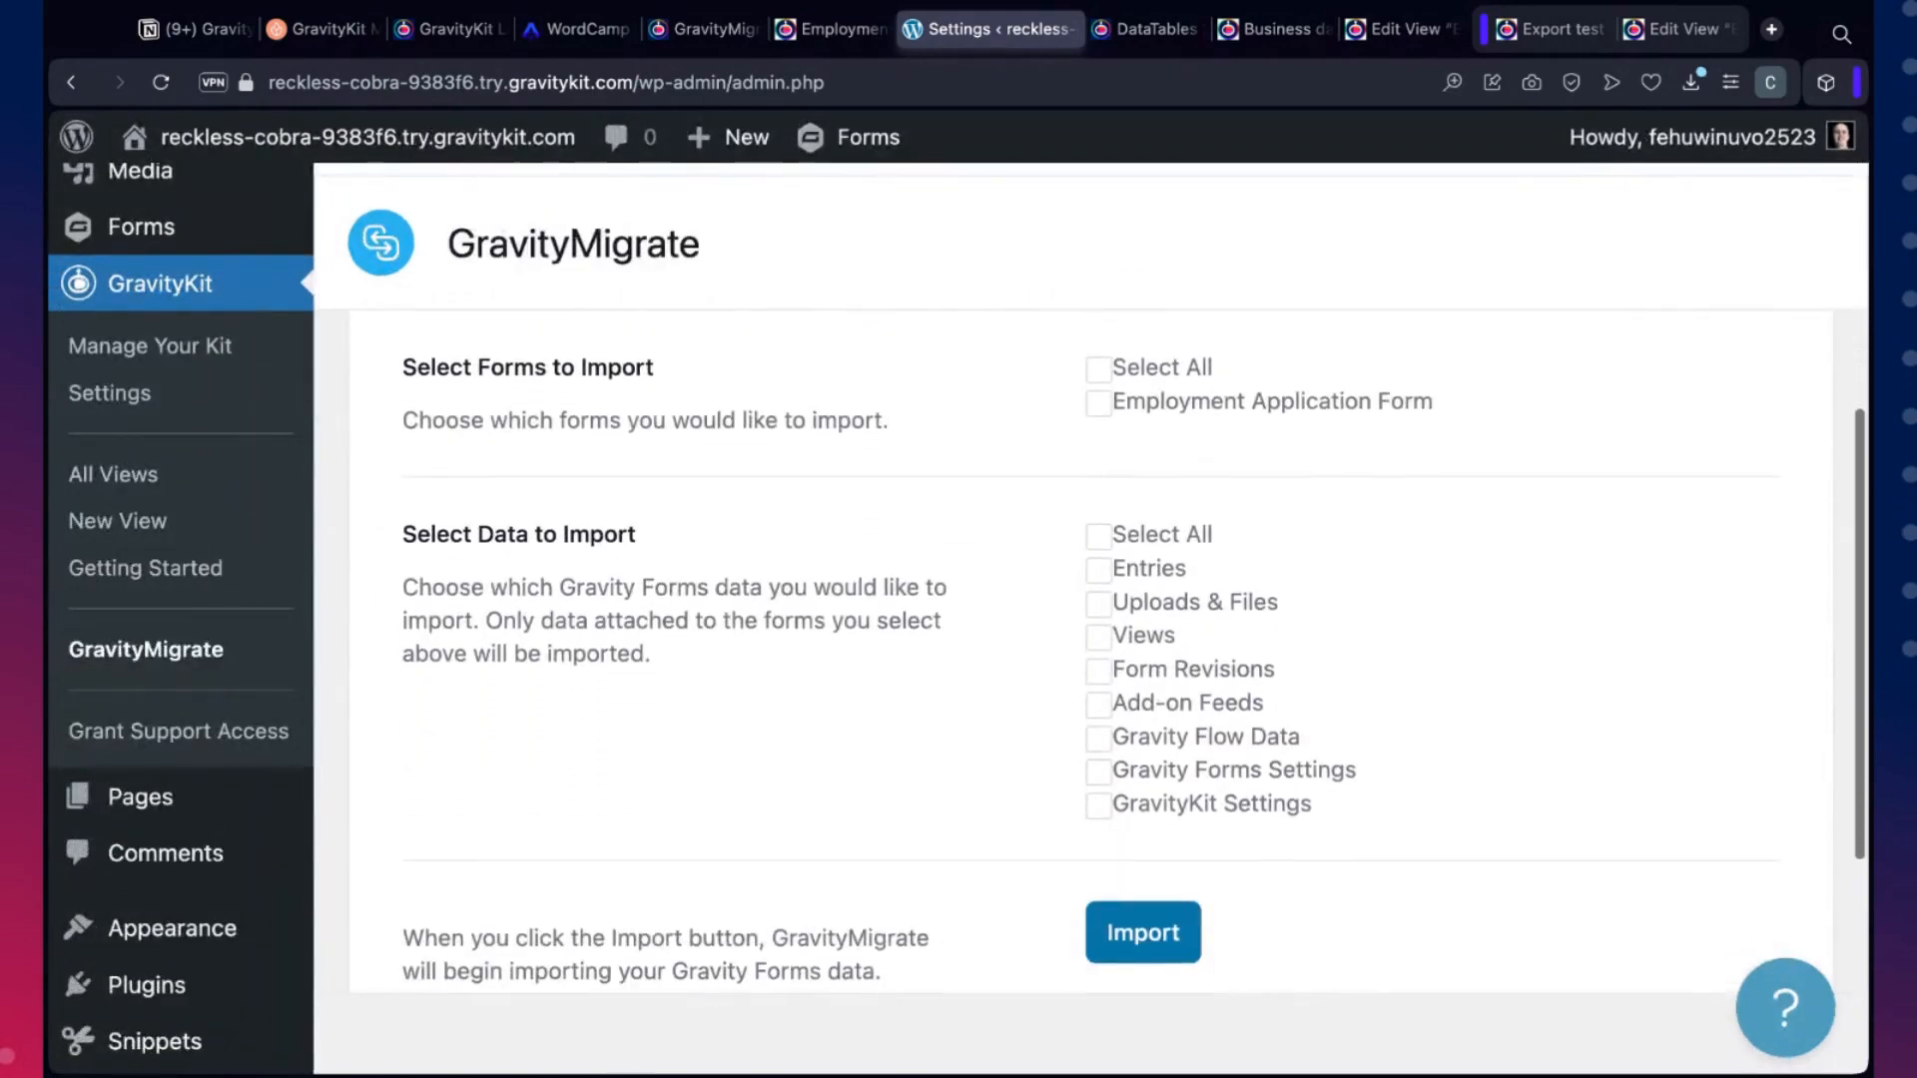
click(1104, 401)
click(1142, 364)
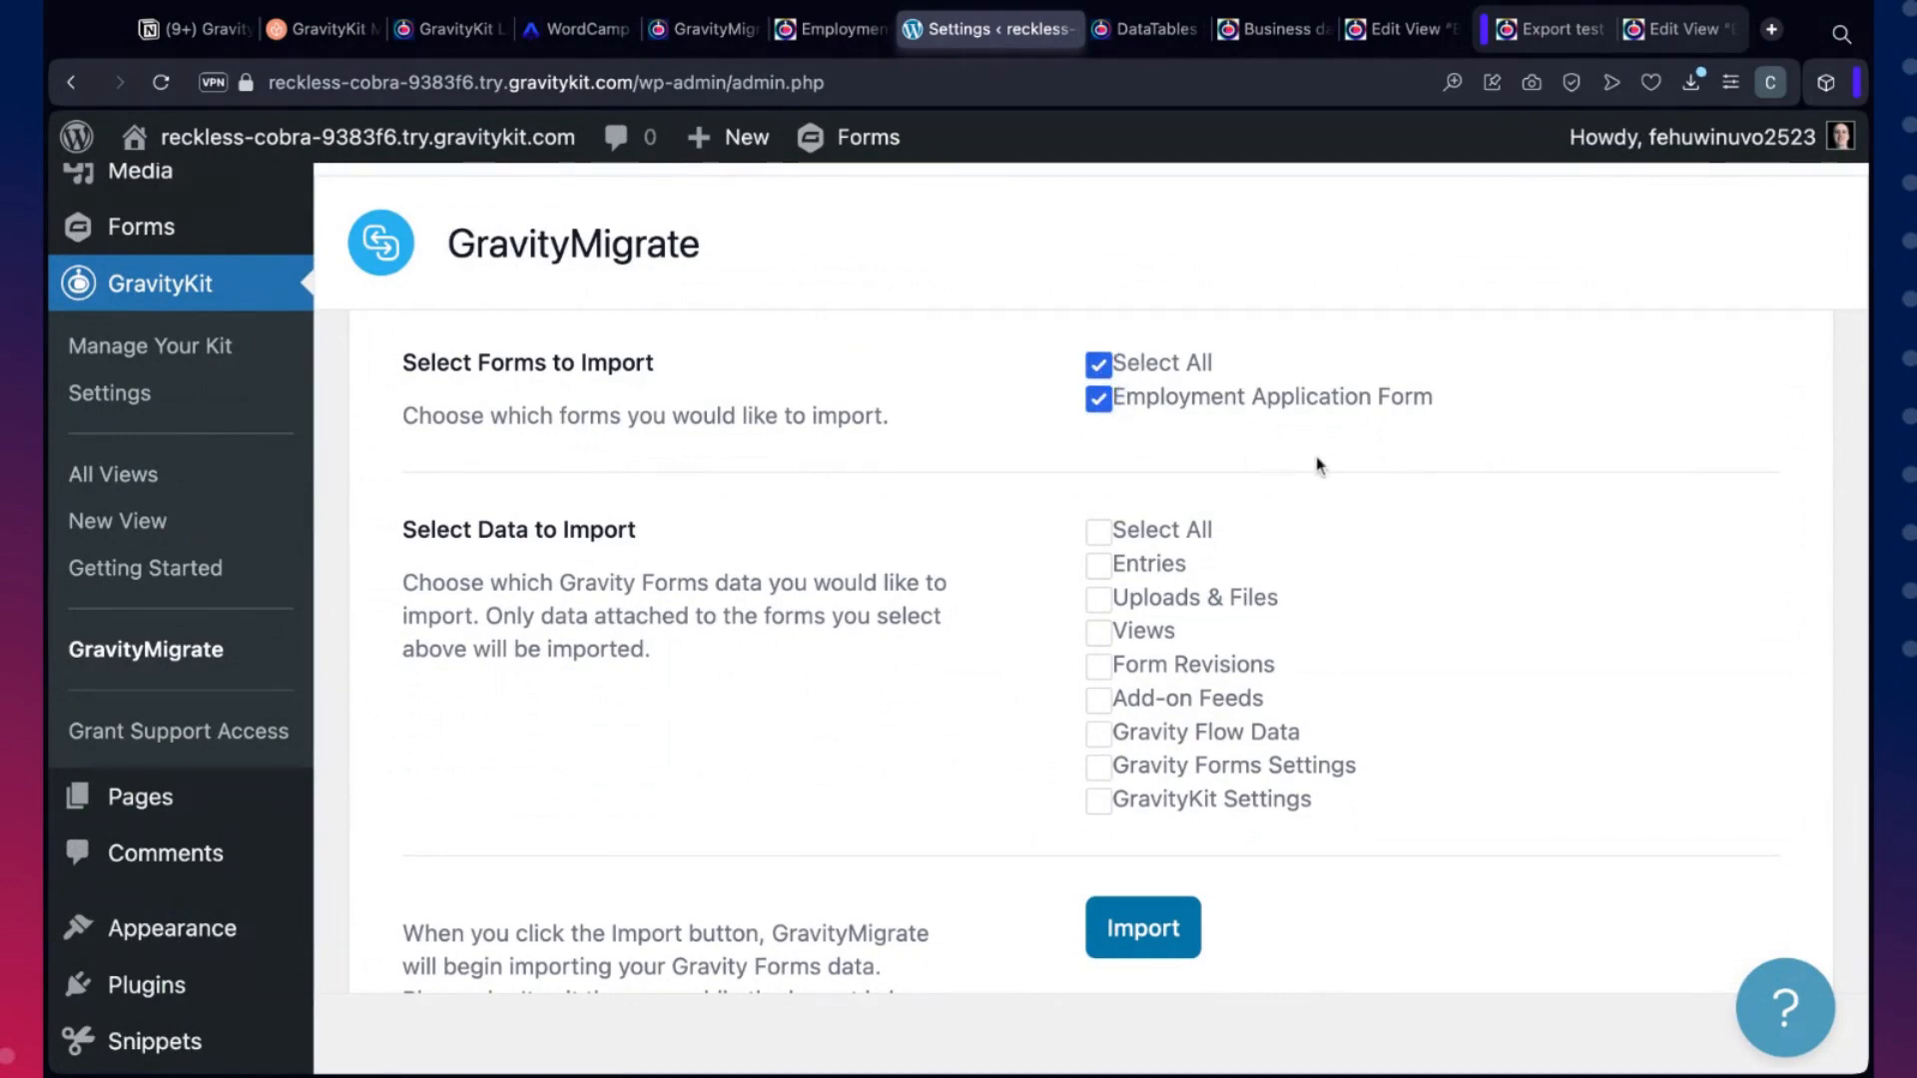
Select all data types for import, from Entries, Uploads & Files and Views through GravityKit Settings
scroll(1318, 464, down, 2)
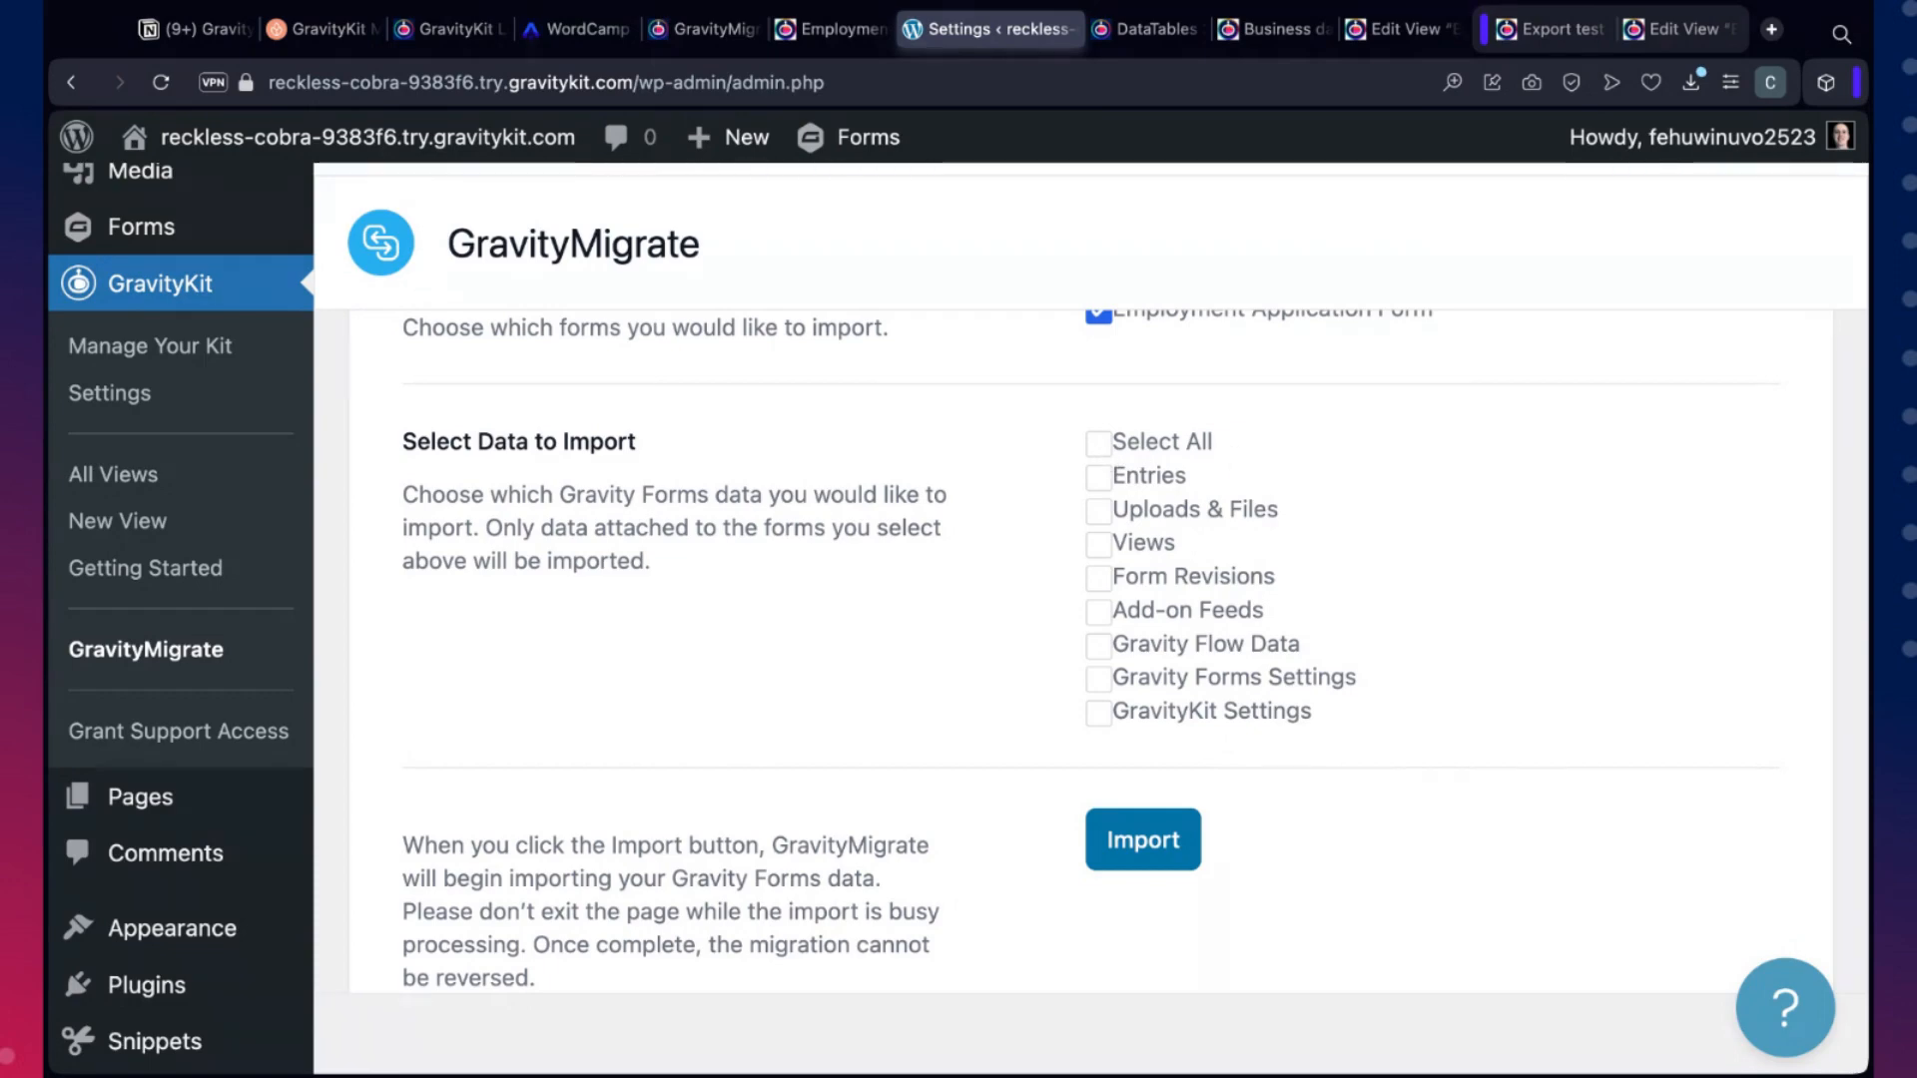
scroll(1271, 459, up, 1)
scroll(1385, 465, up, 1)
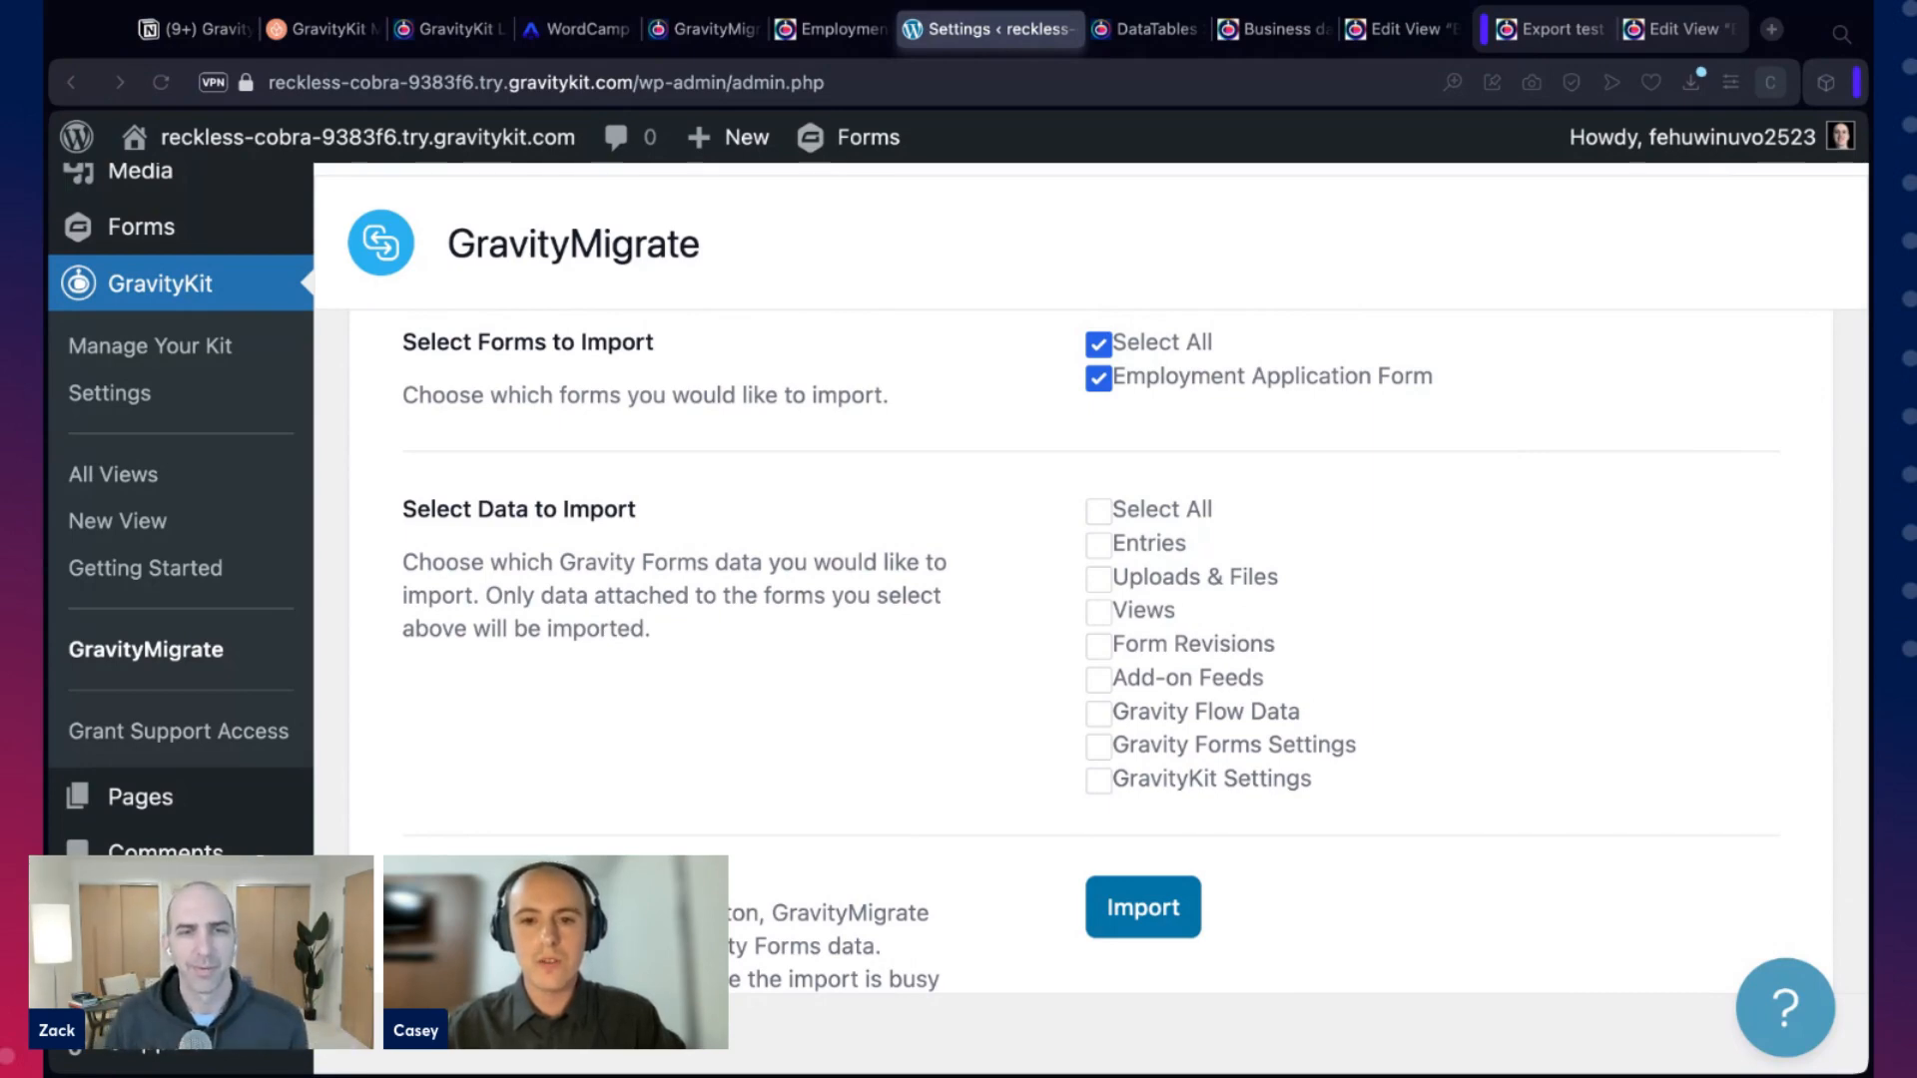
scroll(1100, 578, down, 1)
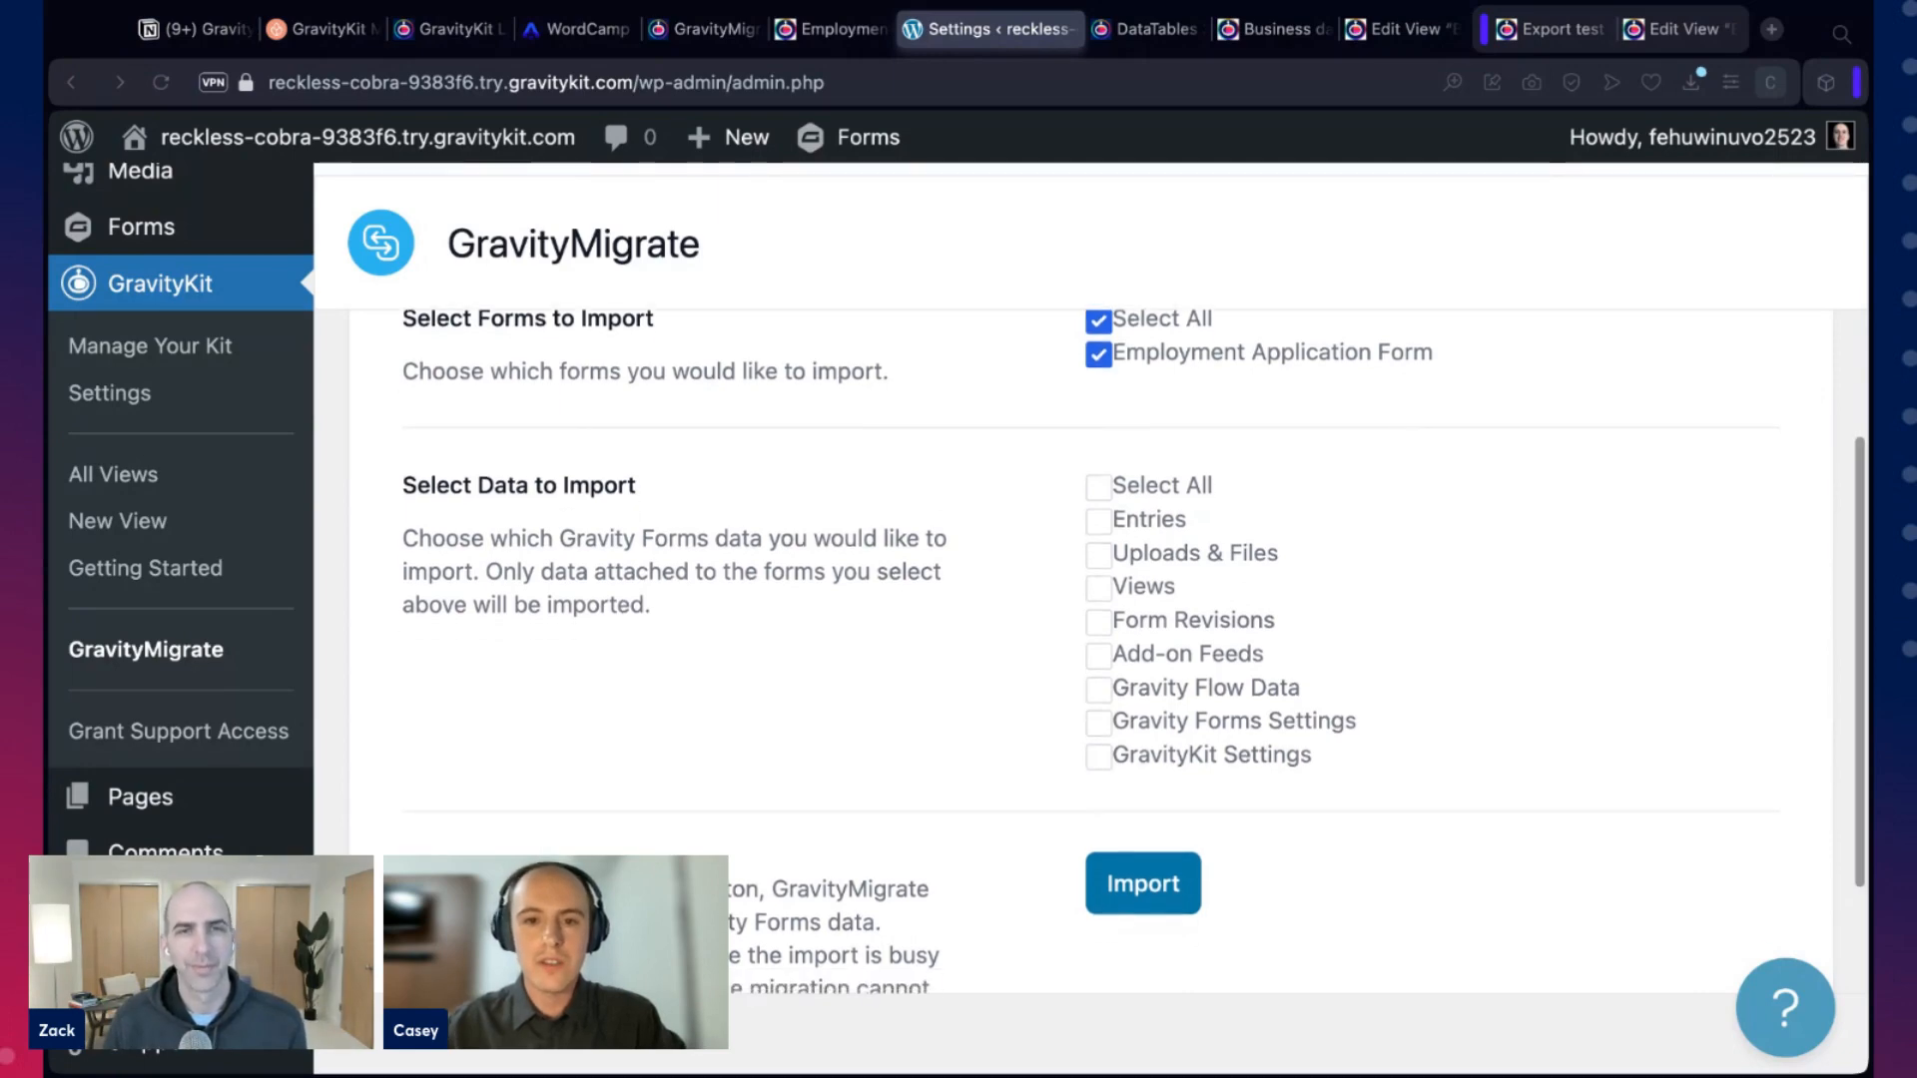
click(1098, 488)
click(1098, 487)
Run the import of the selected form and data and follow its progress until it finishes
scroll(1035, 565, down, 4)
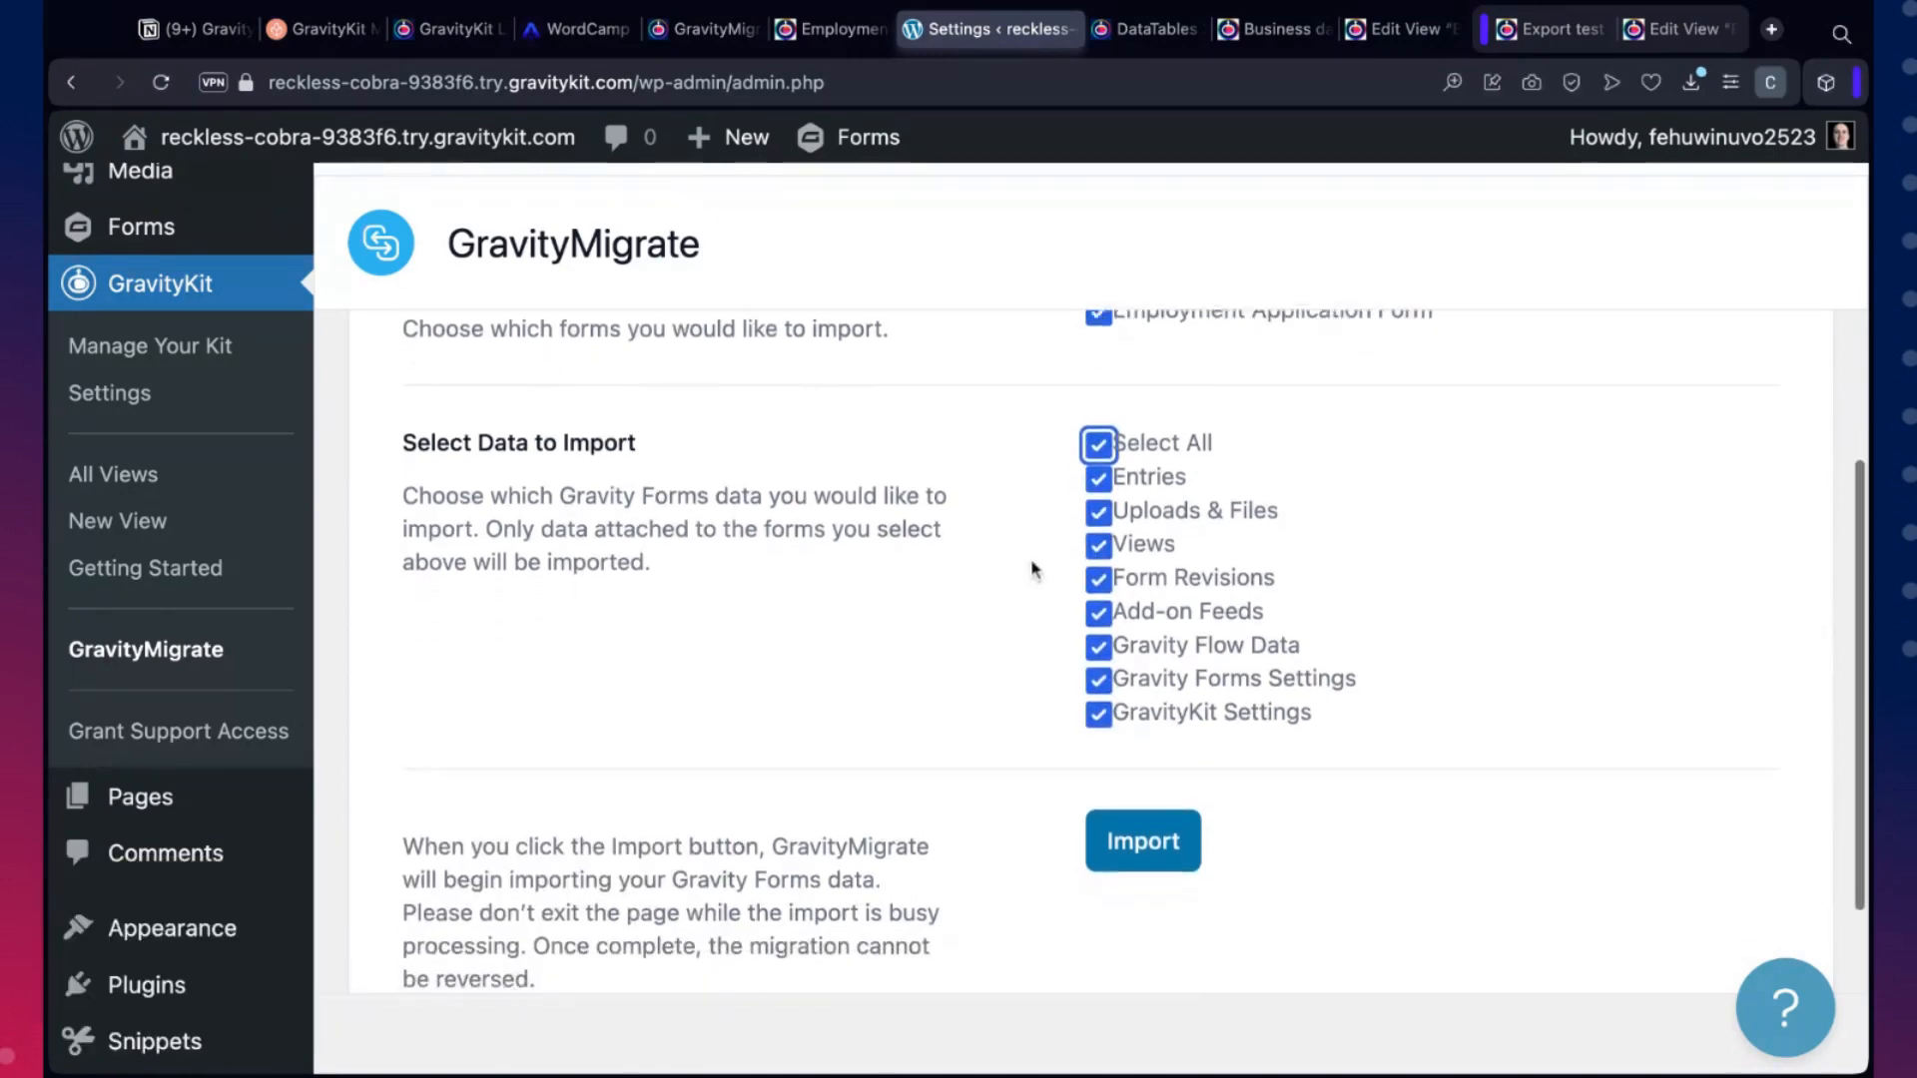
click(1142, 694)
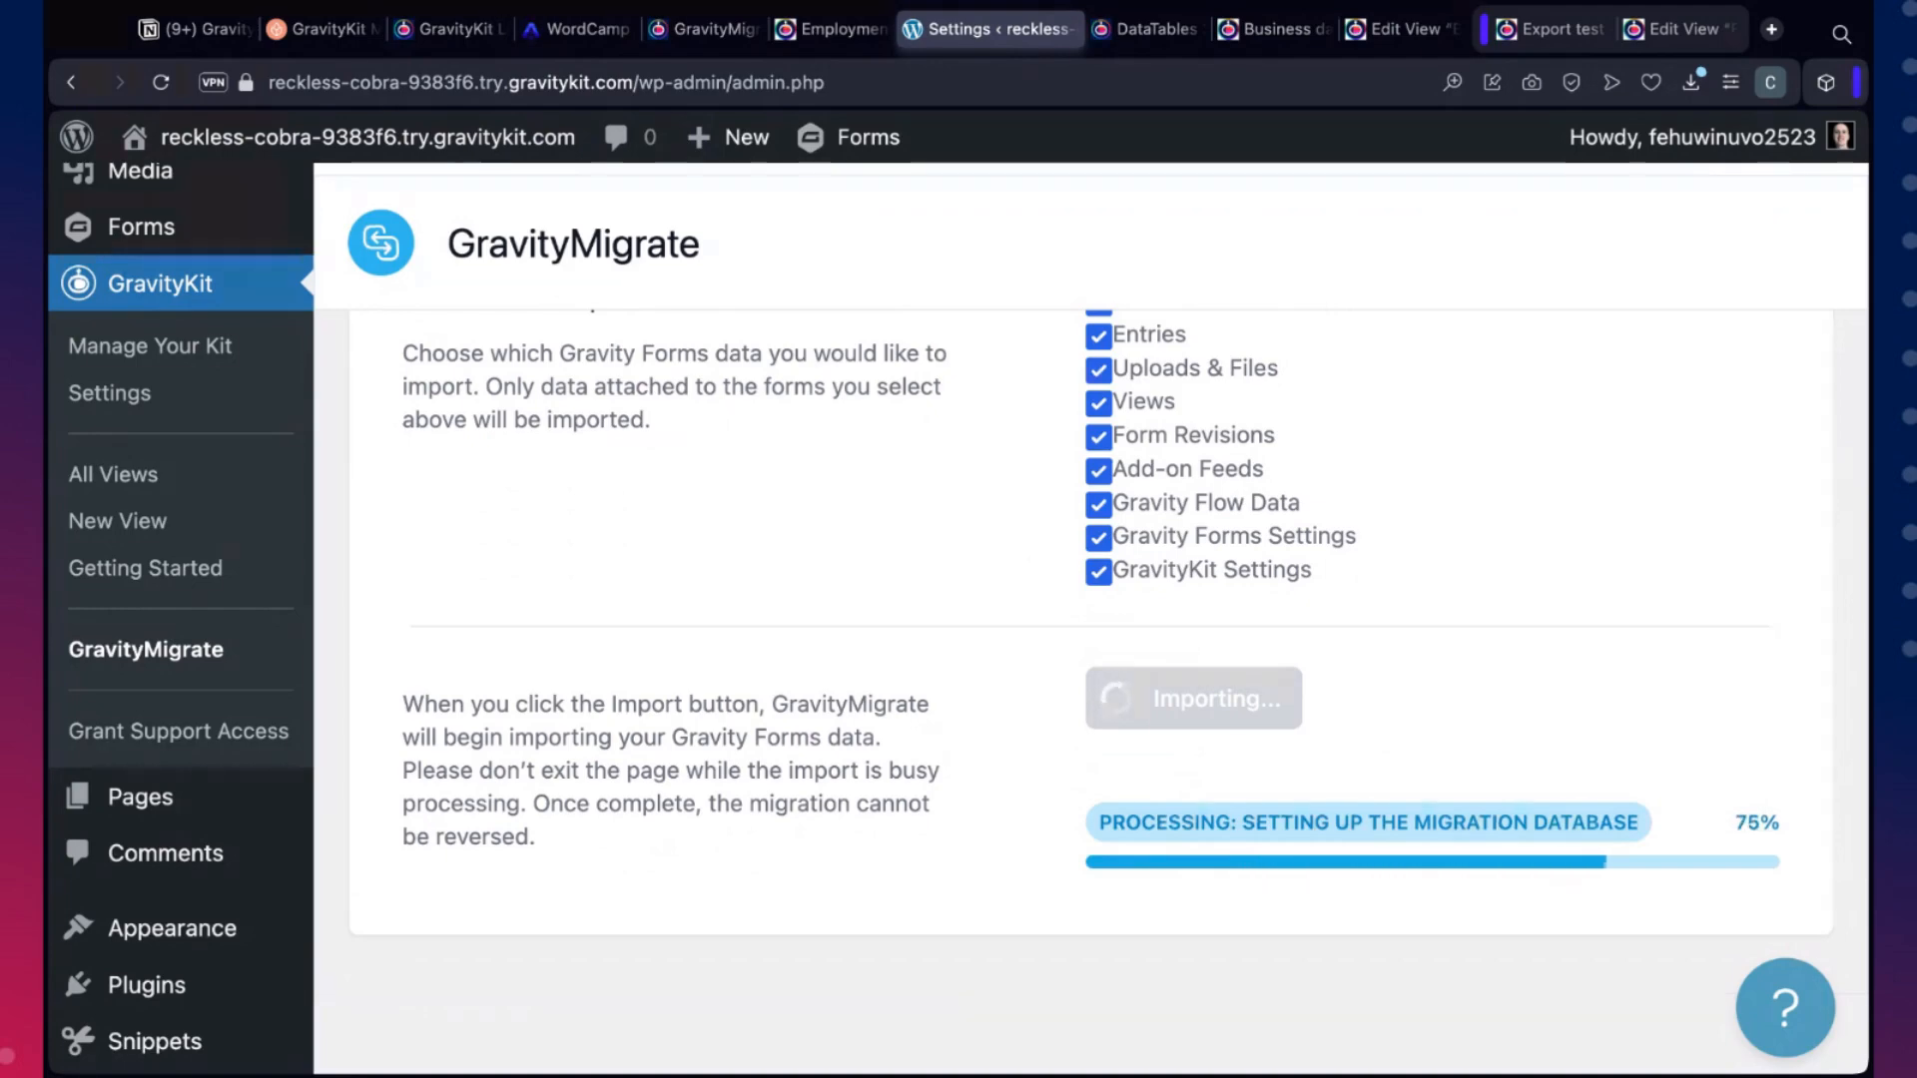
key(super+minus)
key(super+minus)
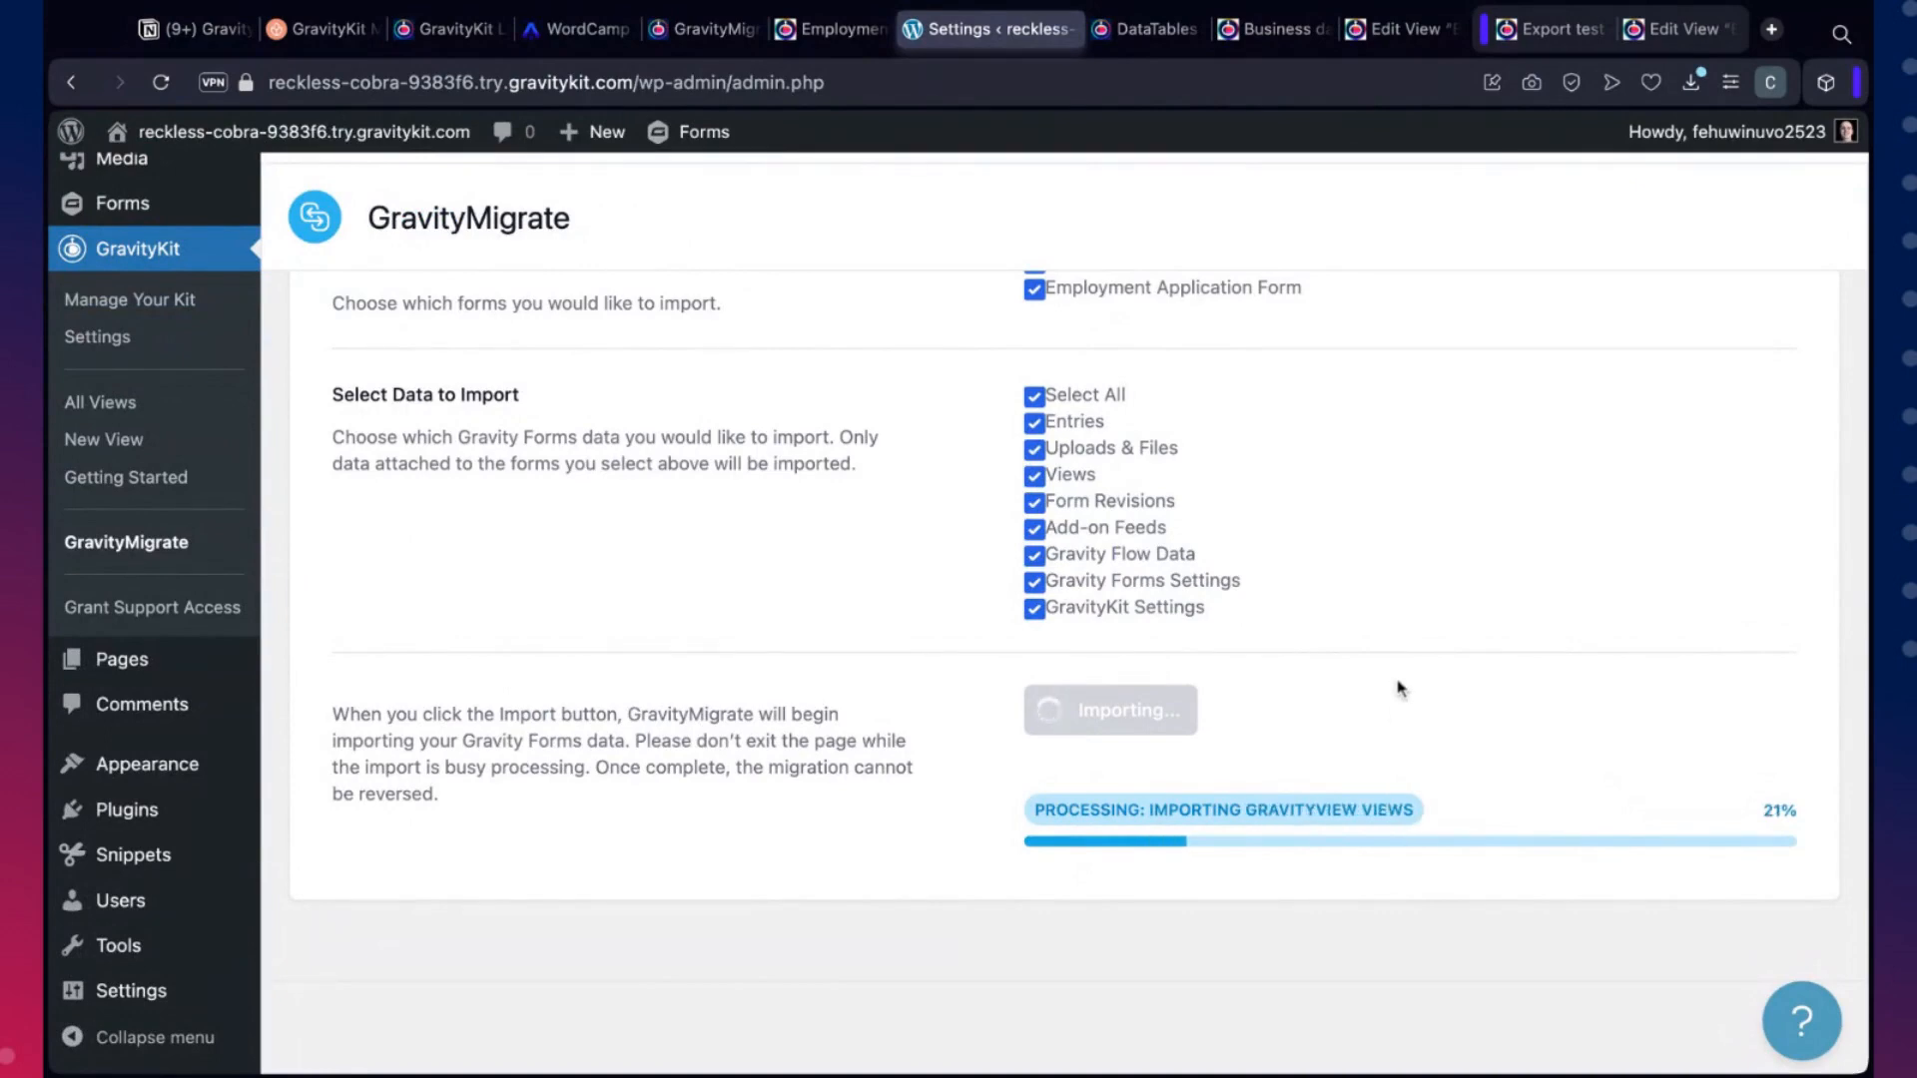
scroll(1398, 688, up, 1)
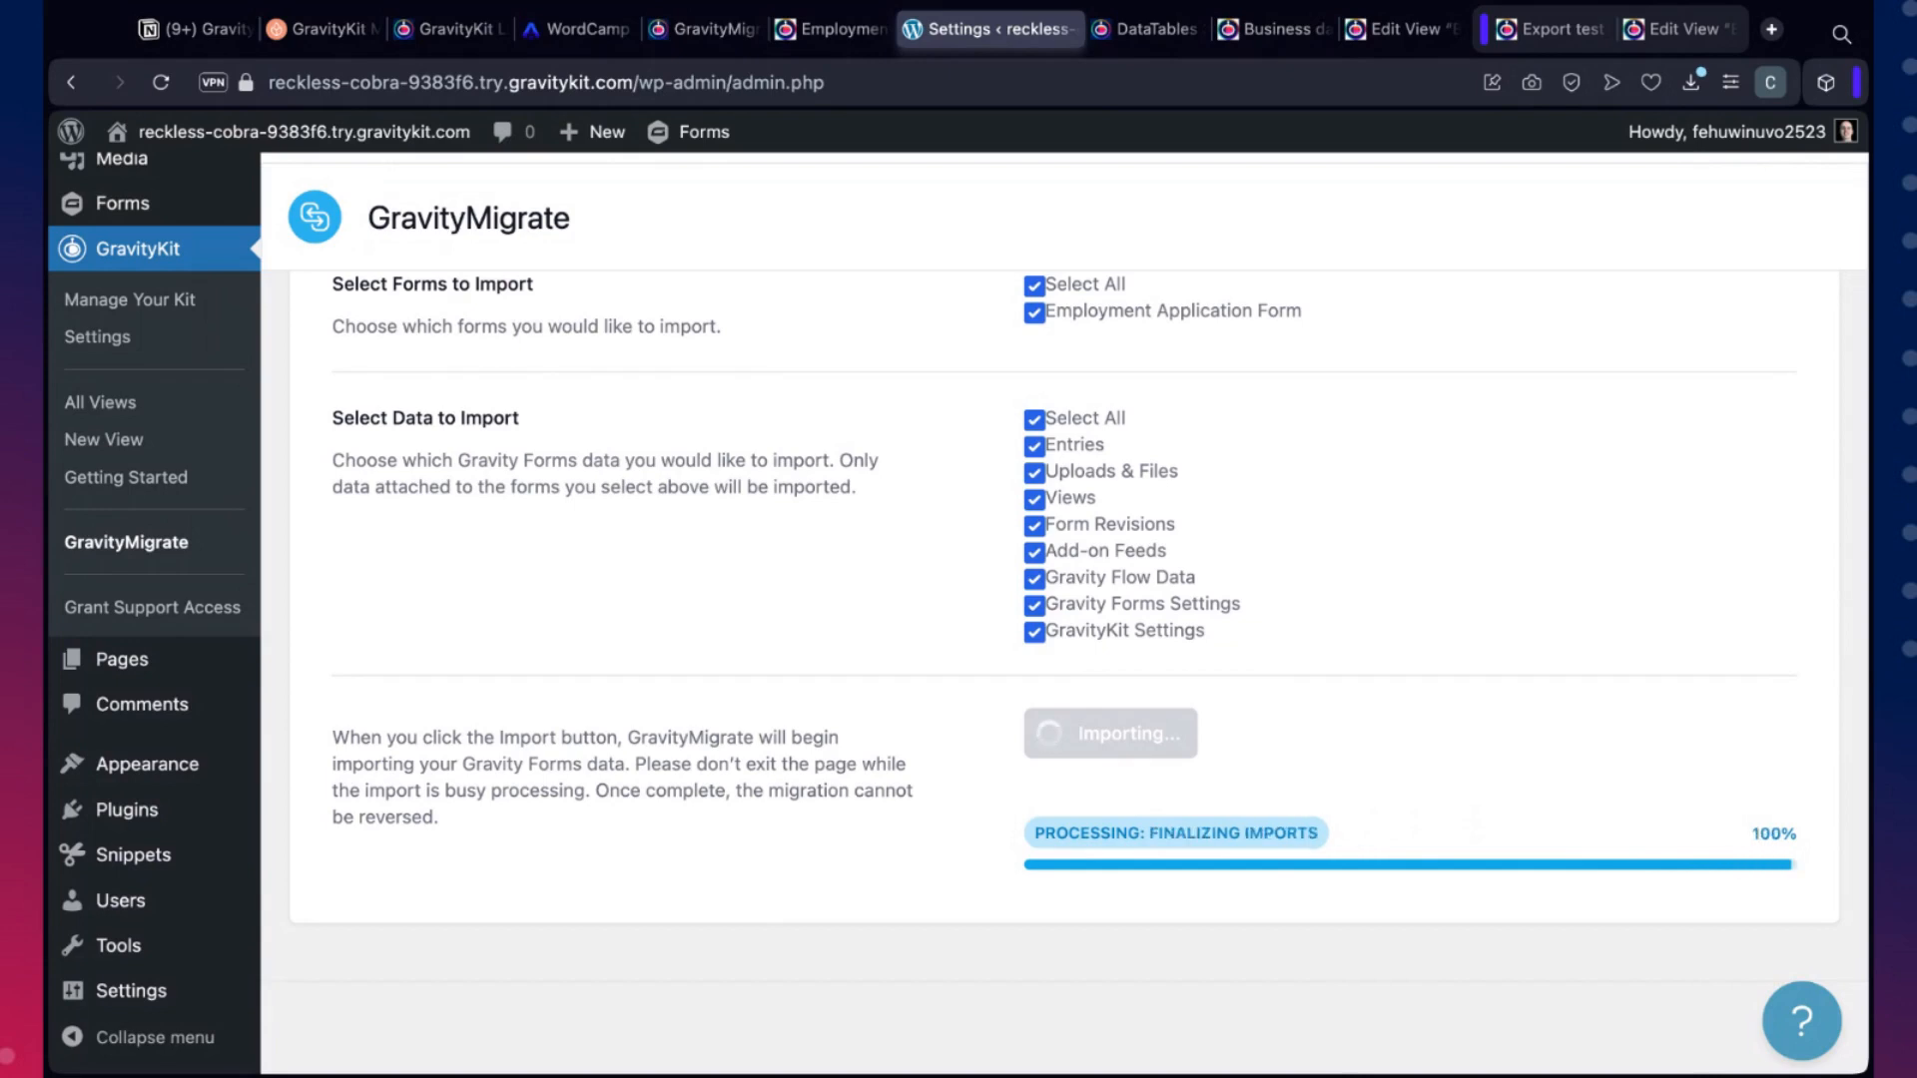
scroll(1391, 847, down, 1)
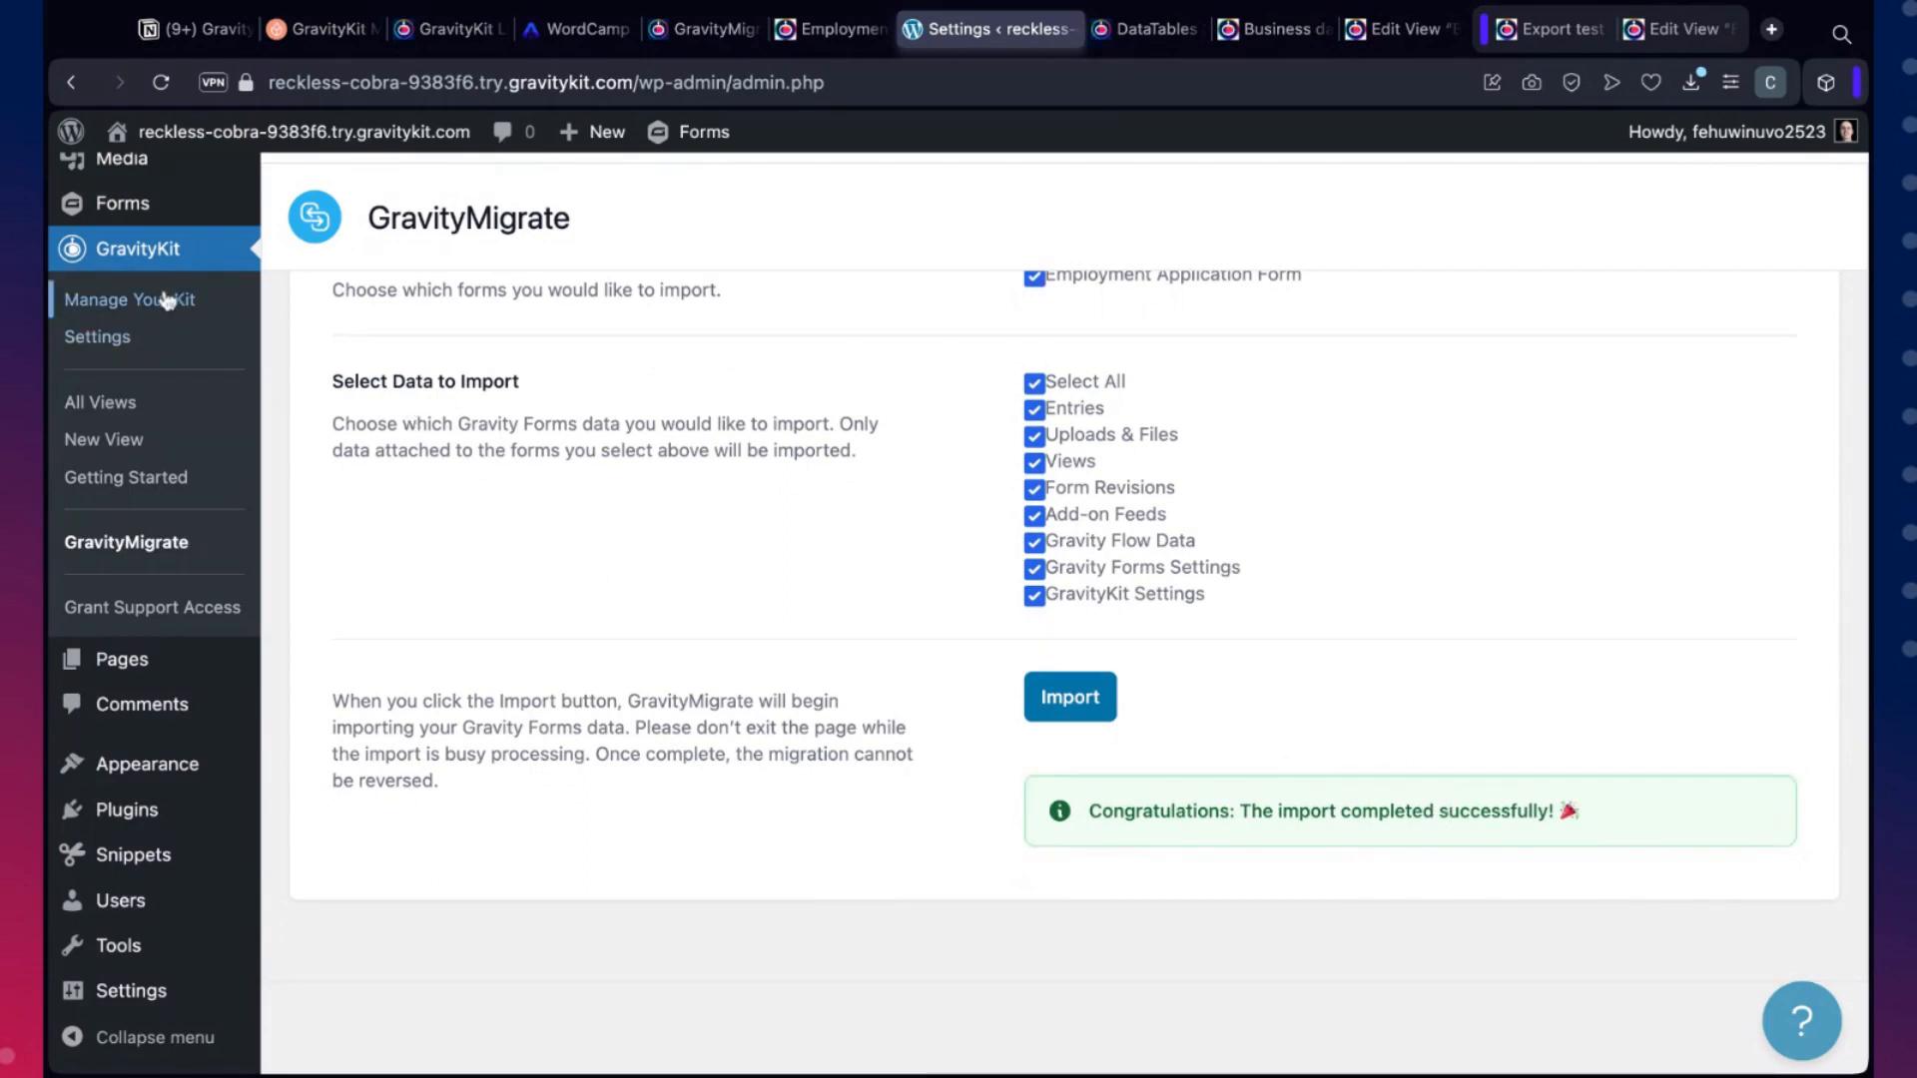
List all Views on the test site and open the imported Employment Applications View on the front end
click(113, 407)
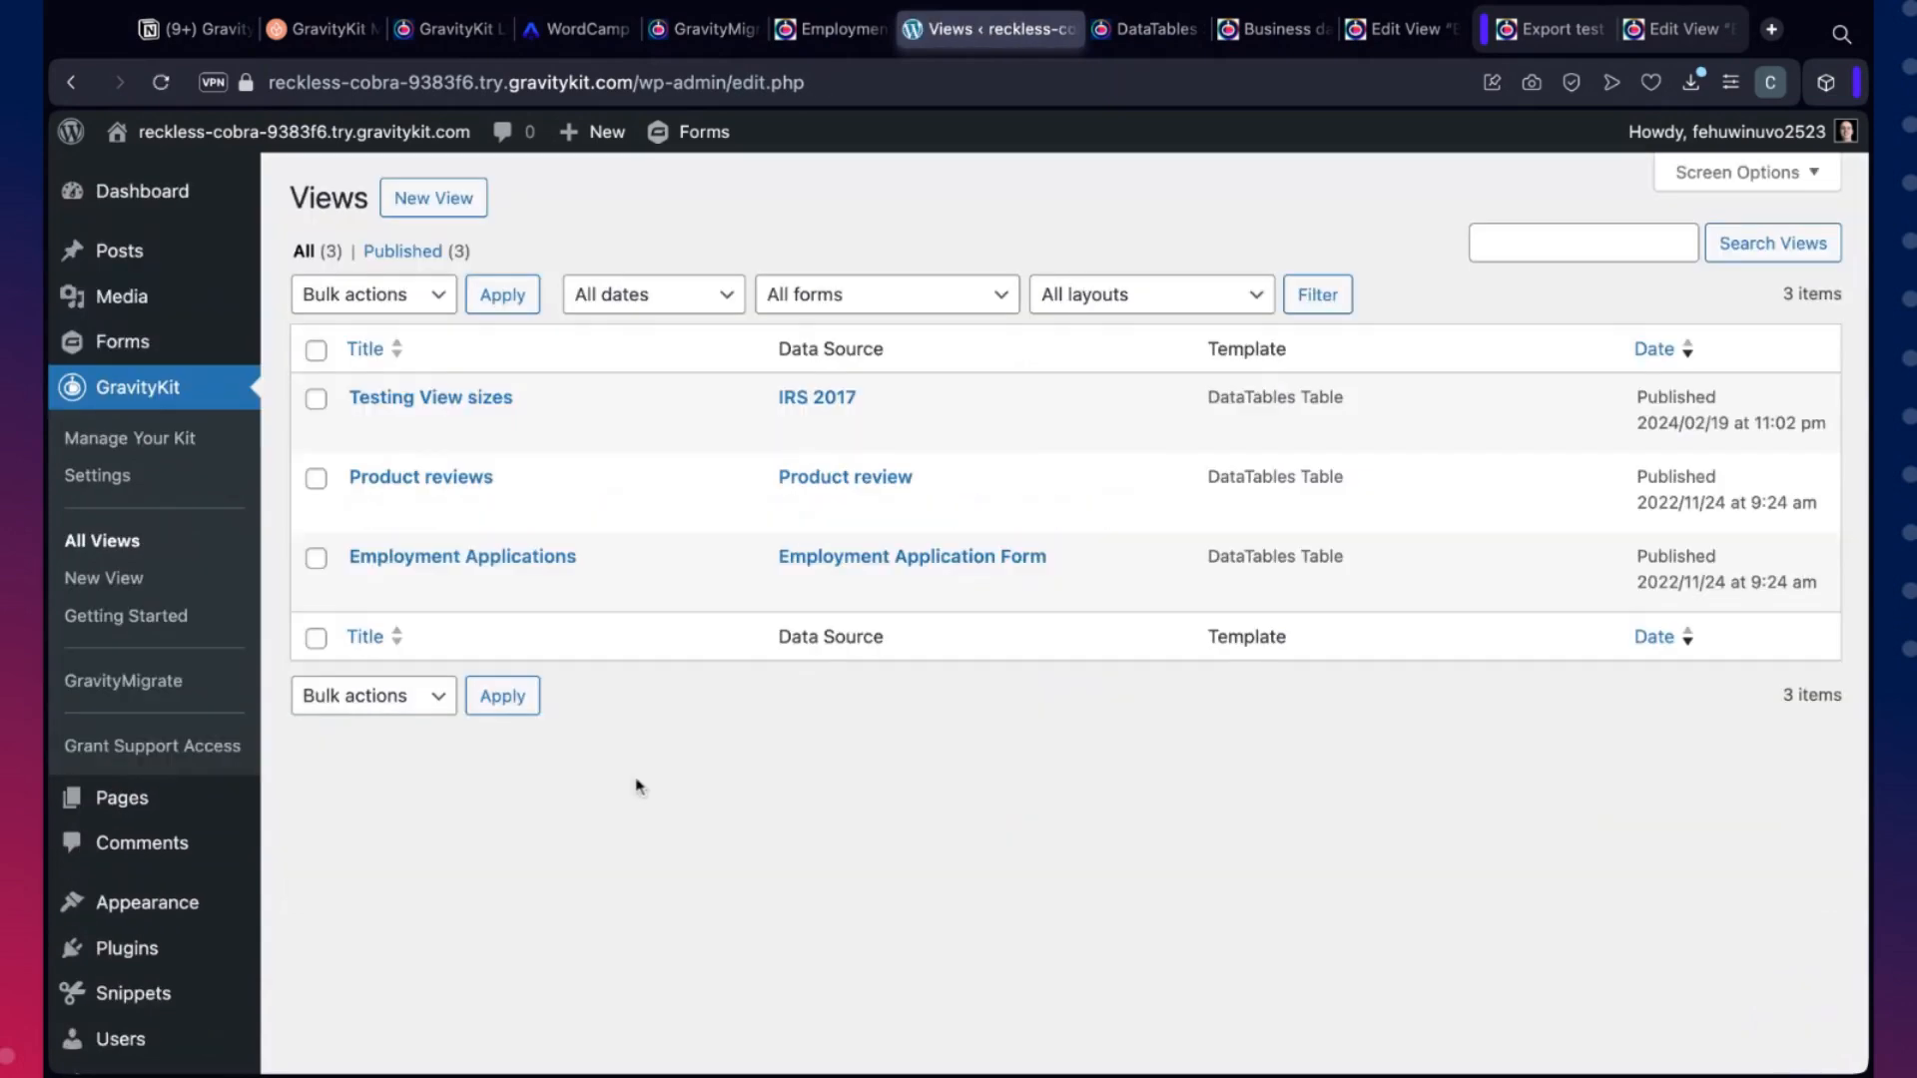
mouse_move(444, 574)
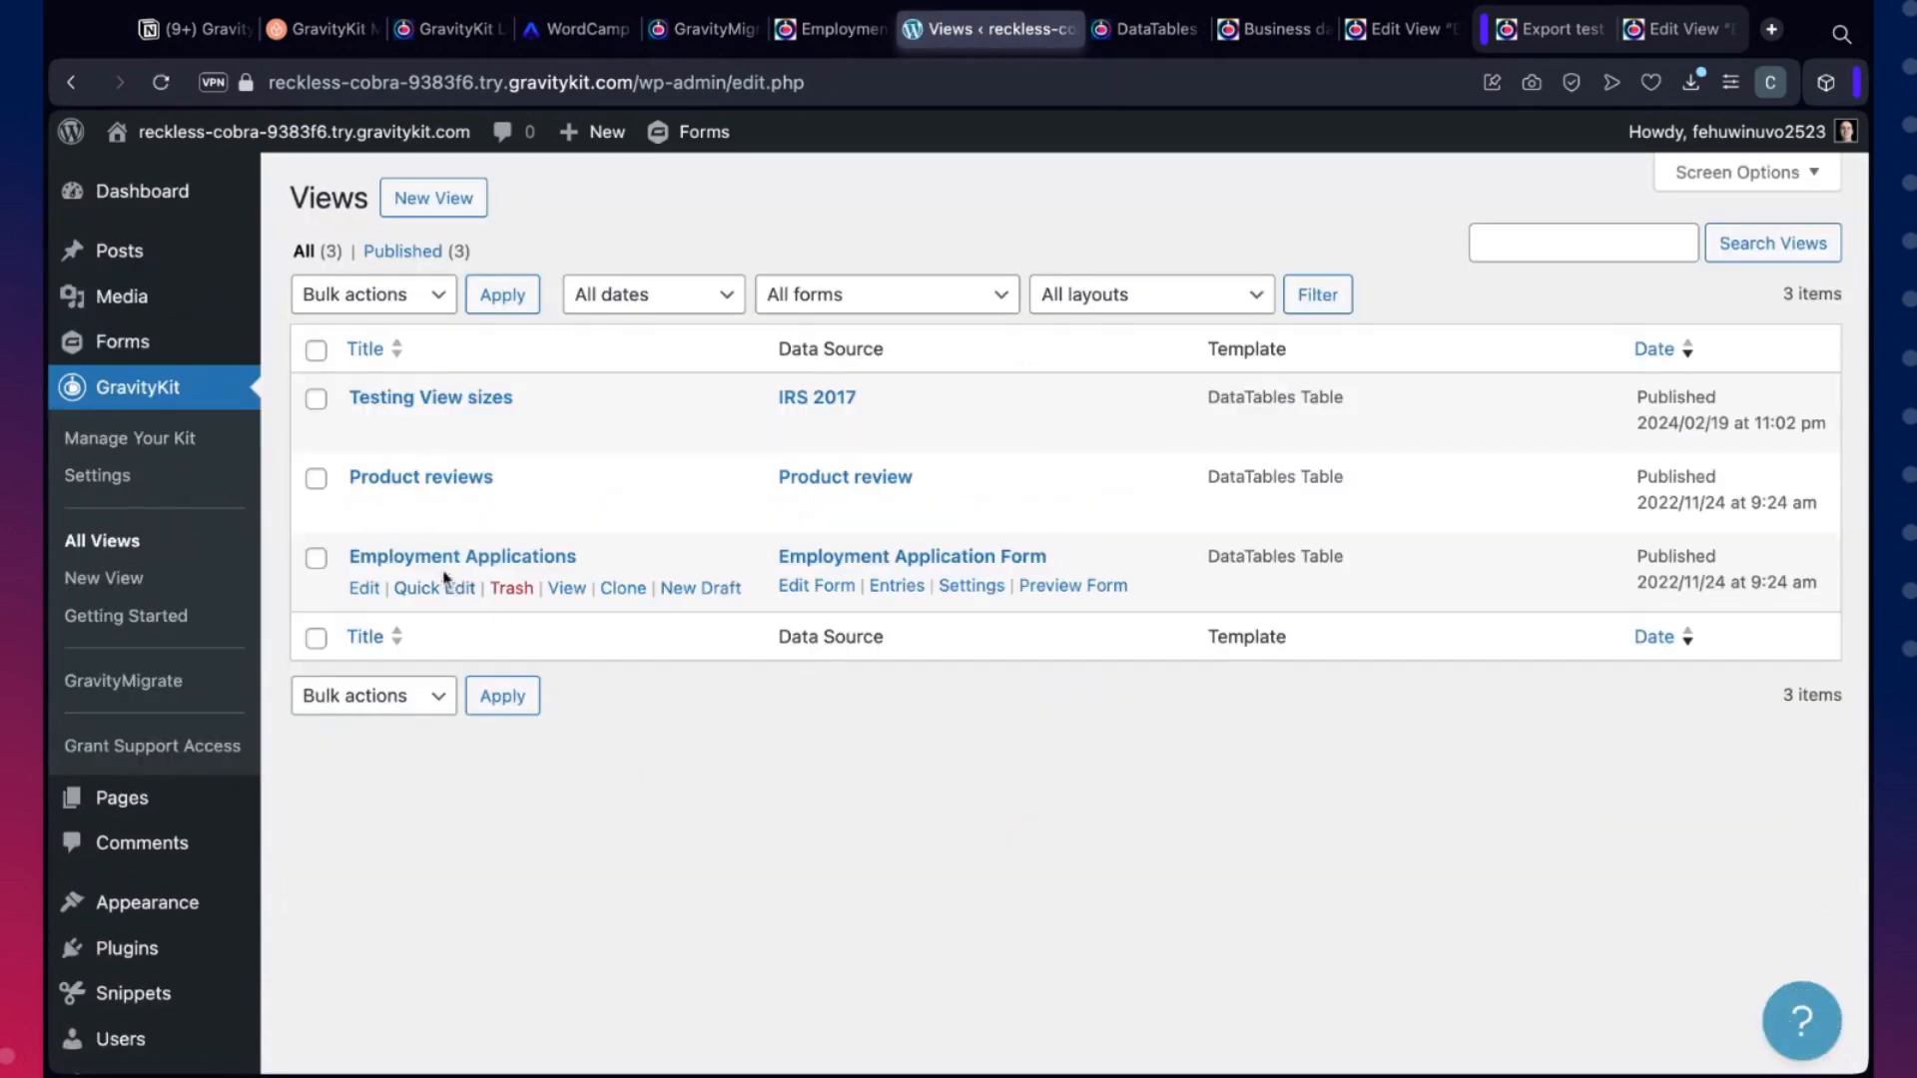
click(567, 589)
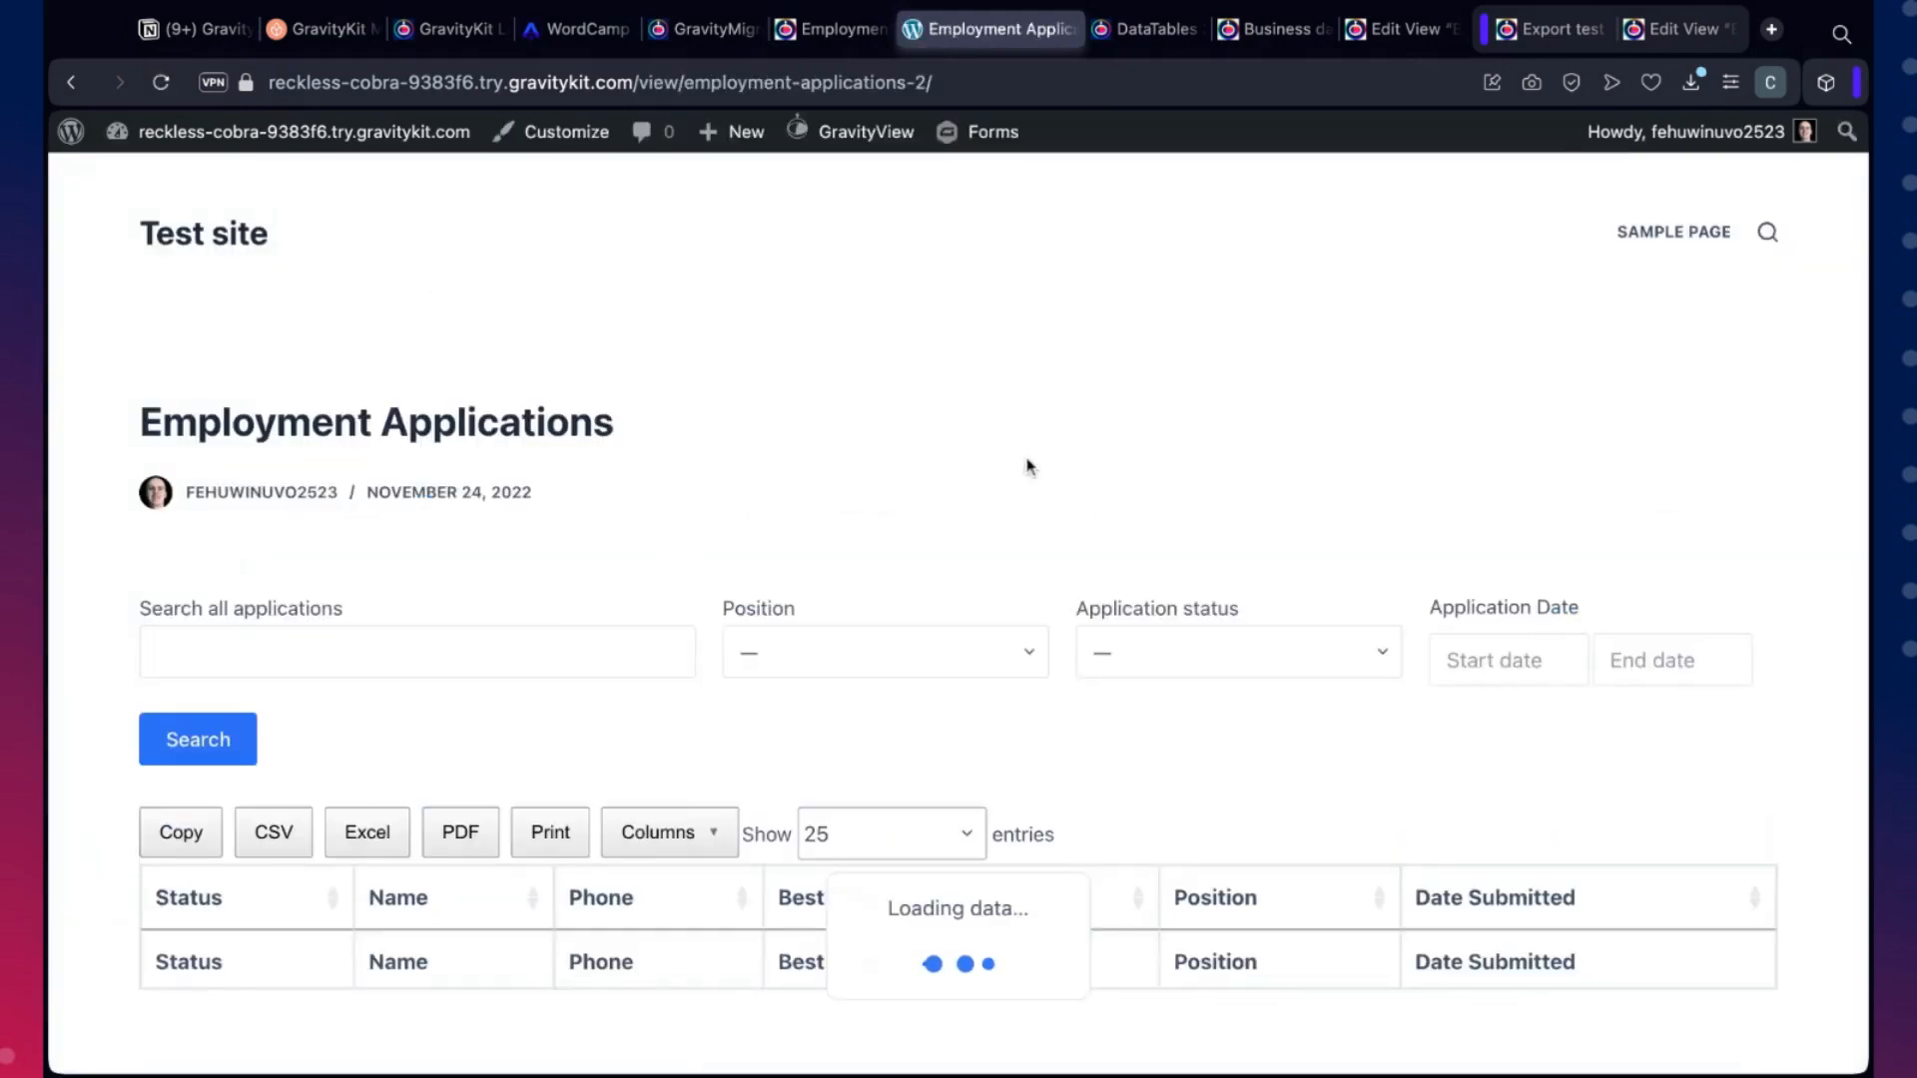
Examine the imported Employment Applications View, including its search fields, export options and applicants table grouped by status
scroll(1030, 467, down, 1)
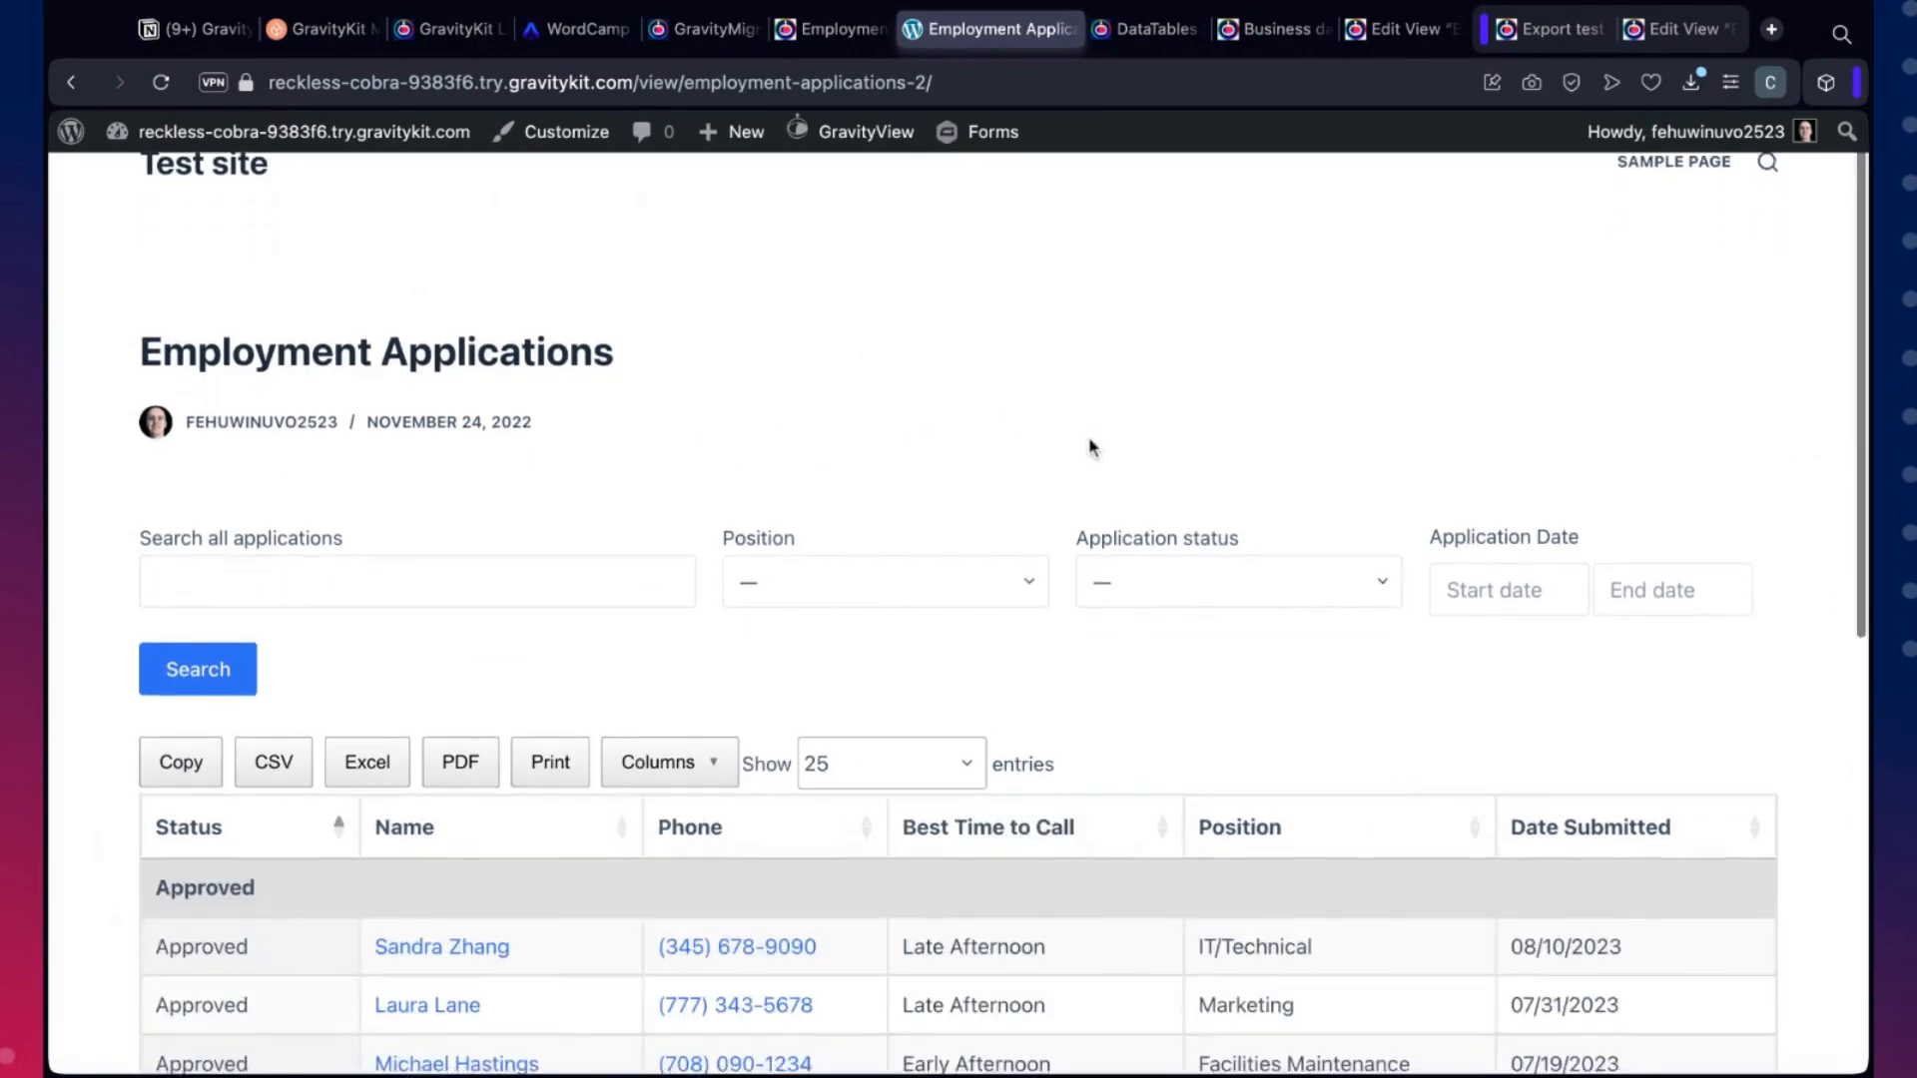
scroll(1089, 450, down, 5)
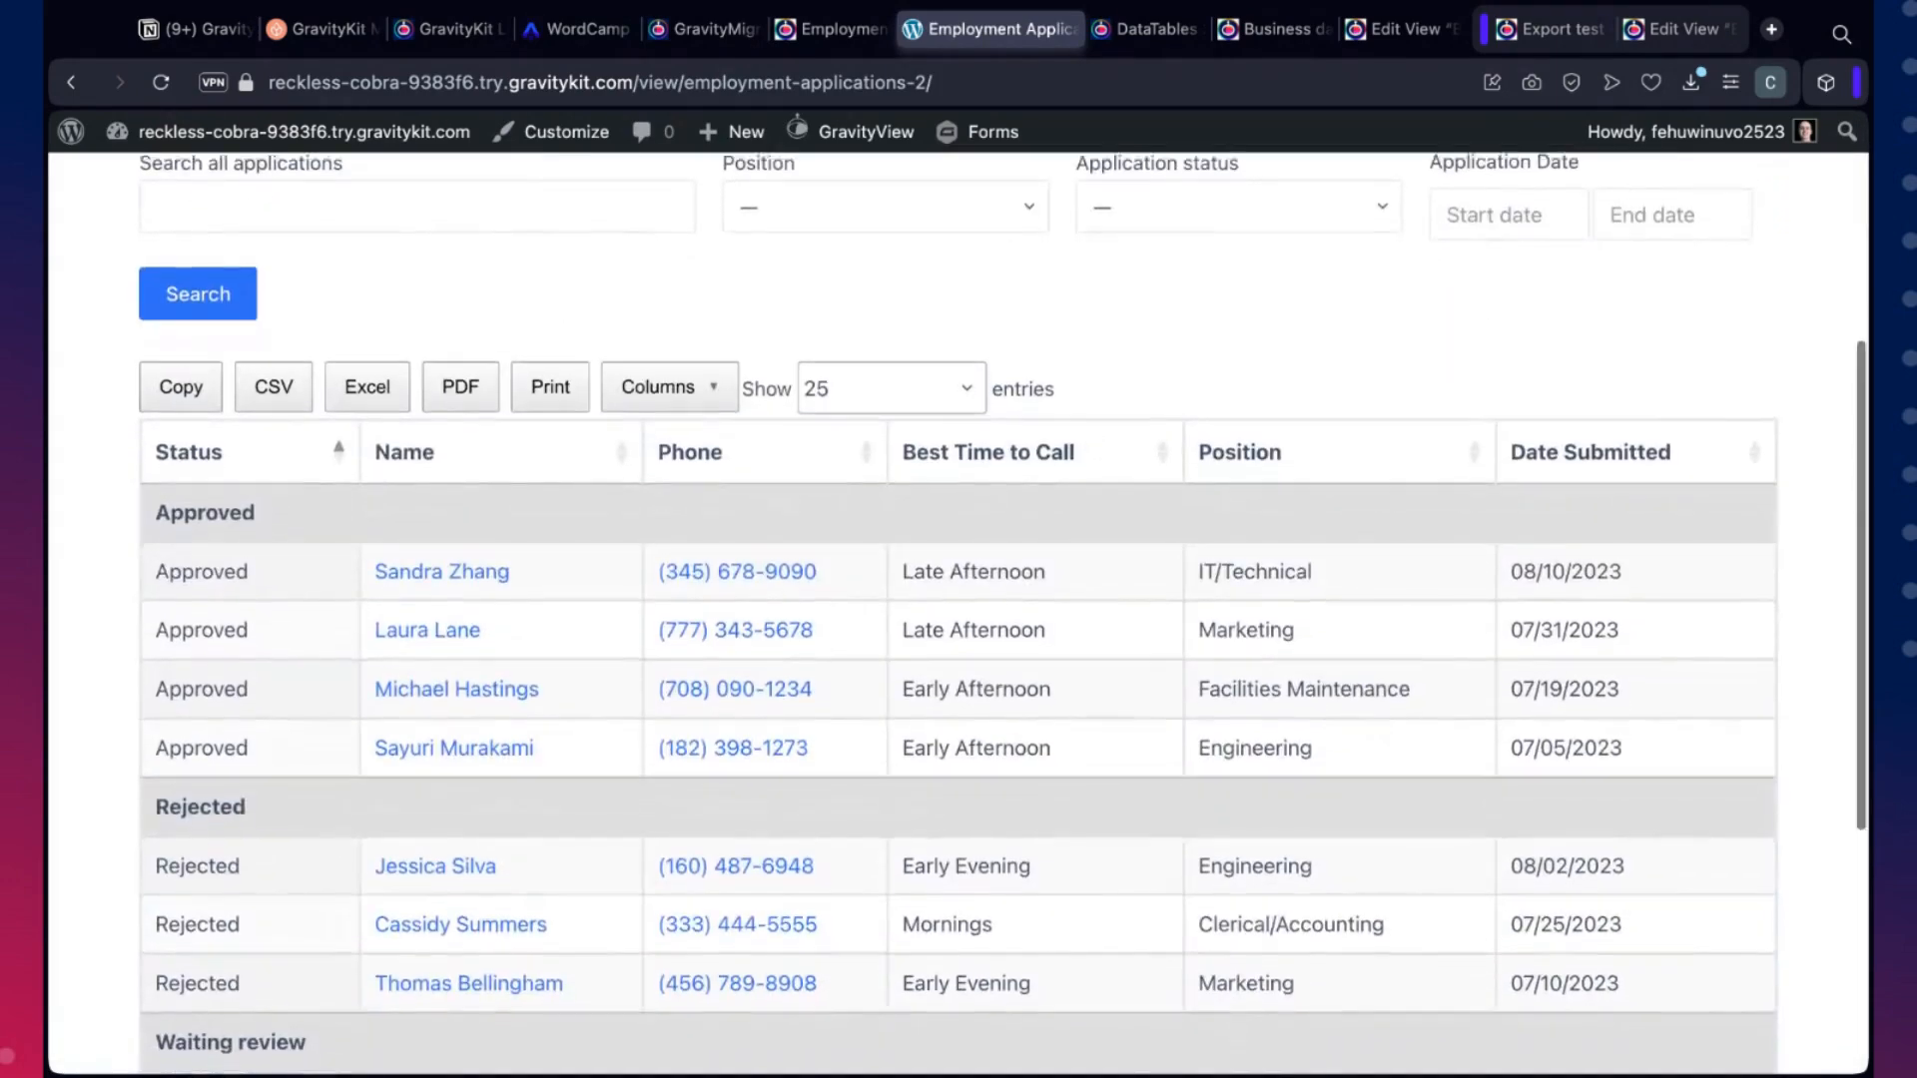
scroll(1090, 447, down, 2)
scroll(1090, 446, down, 1)
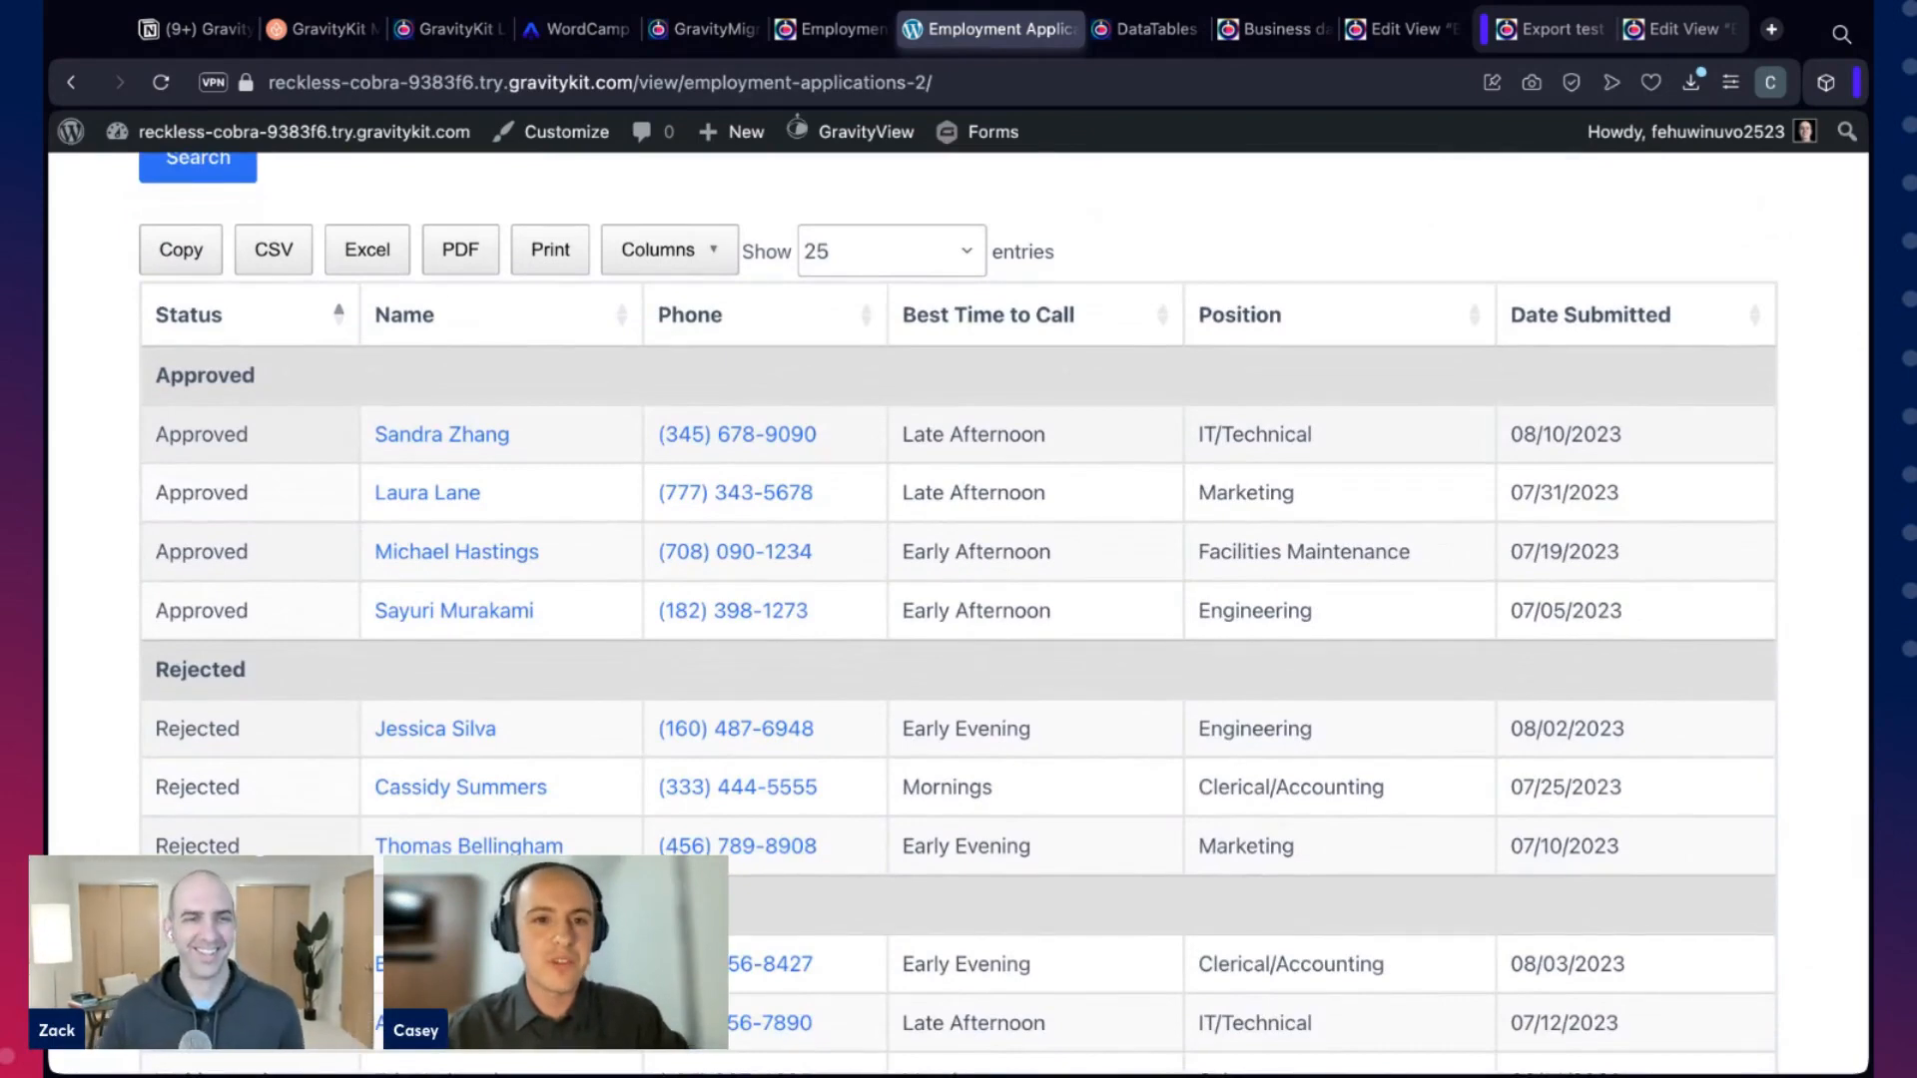
scroll(1034, 432, down, 1)
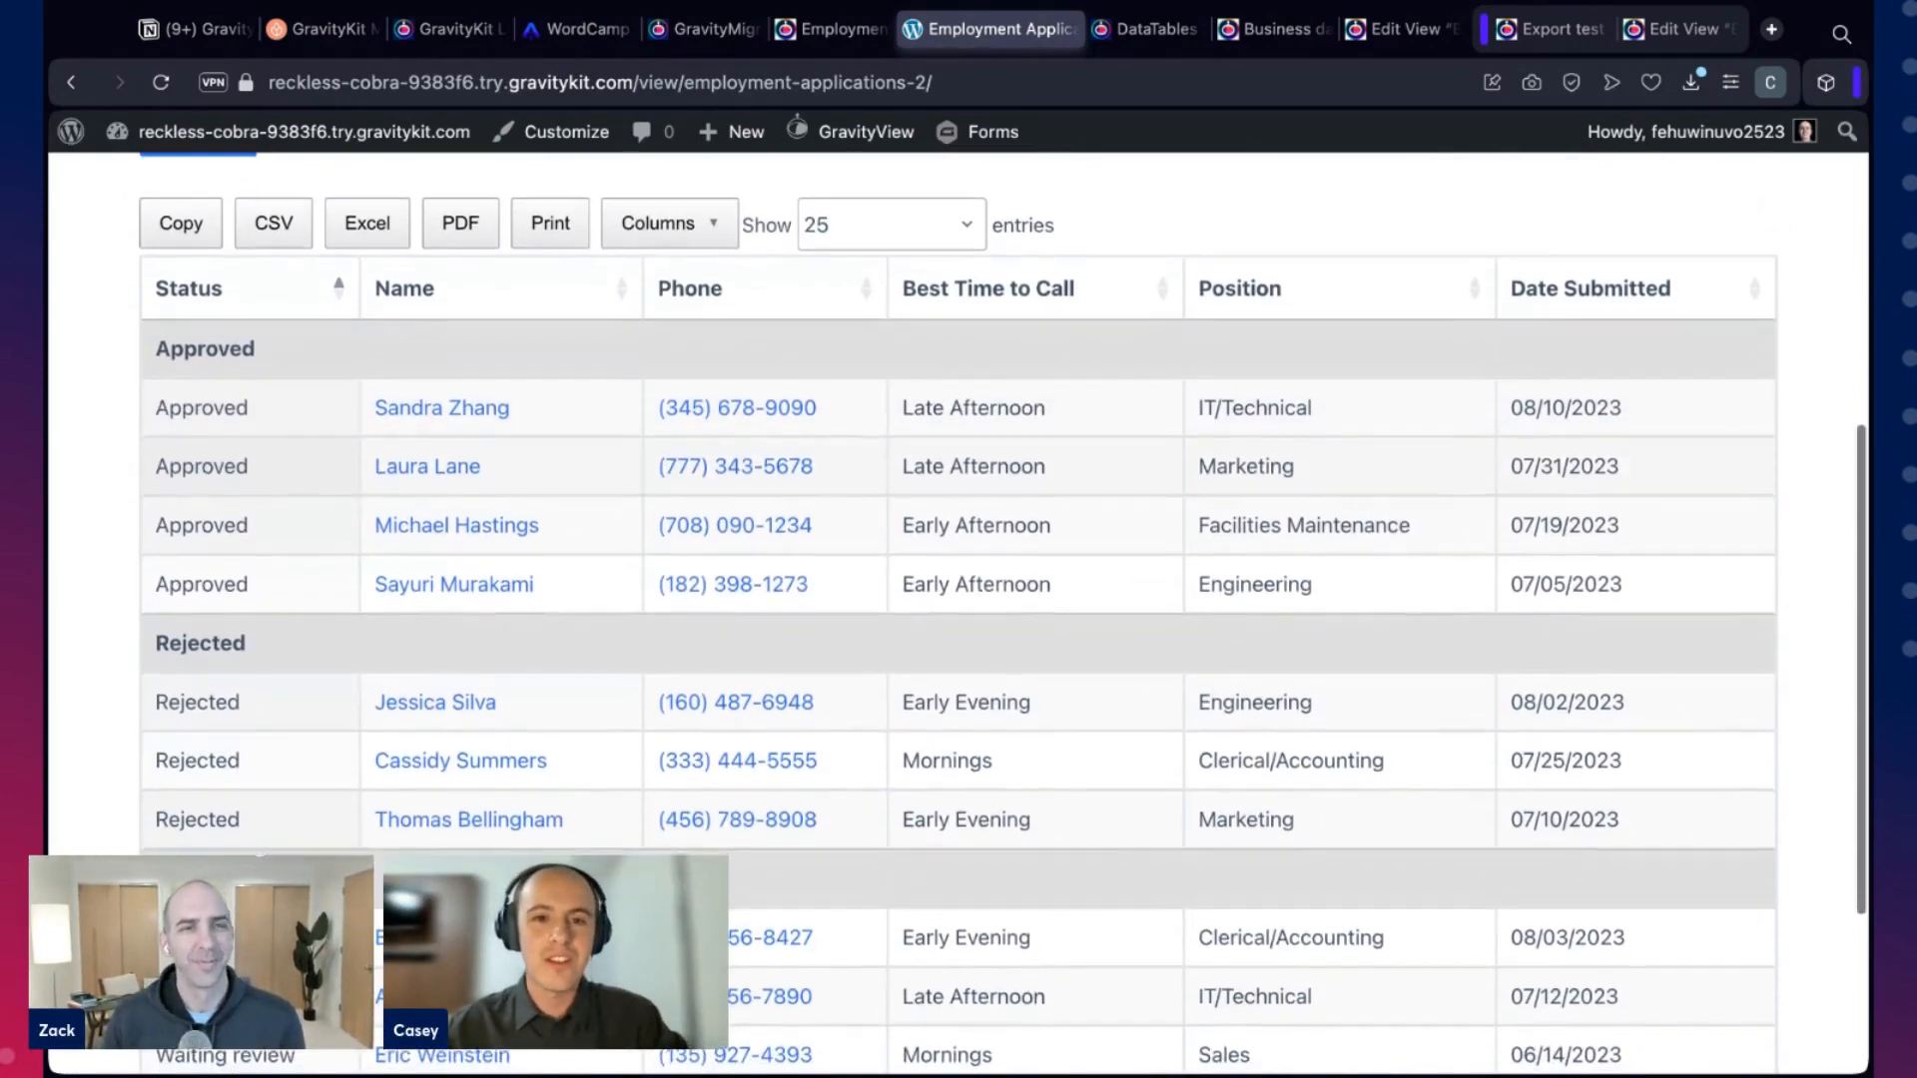
scroll(1034, 431, up, 5)
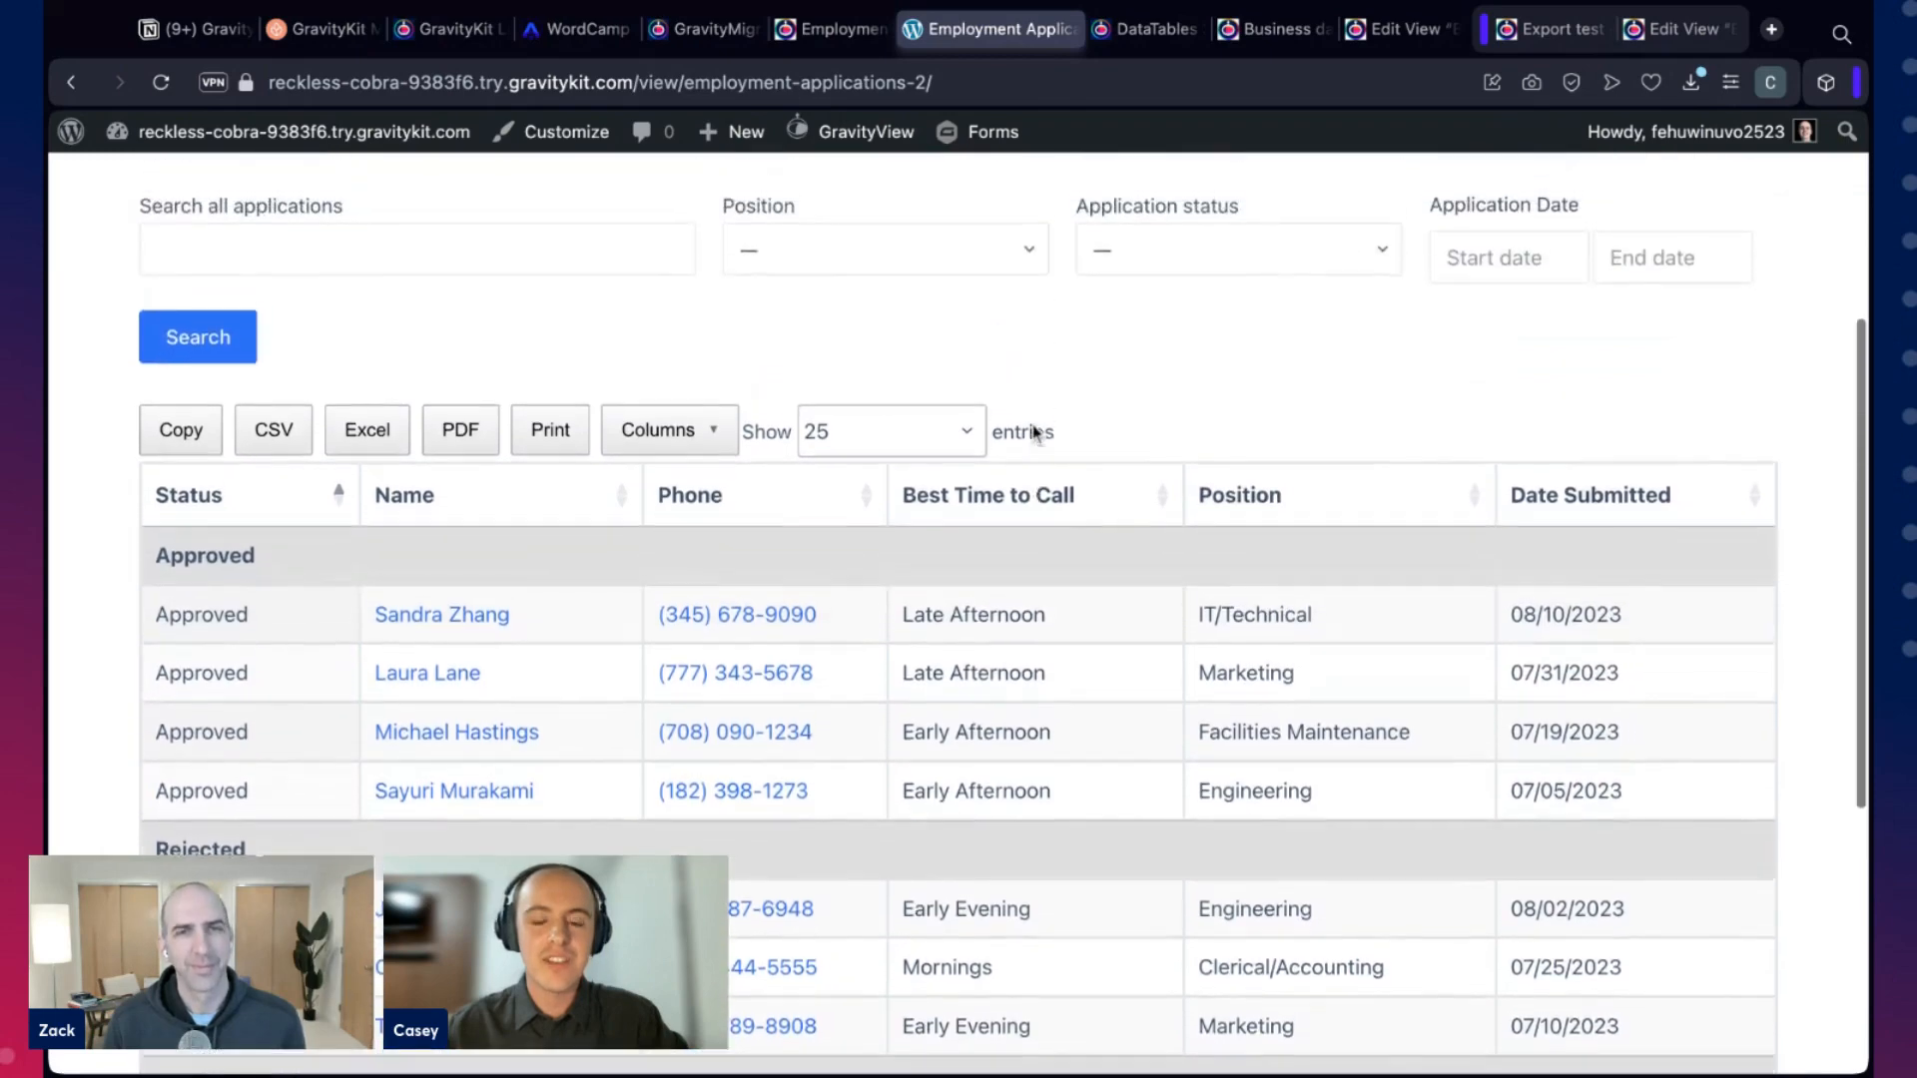
scroll(1035, 432, up, 1)
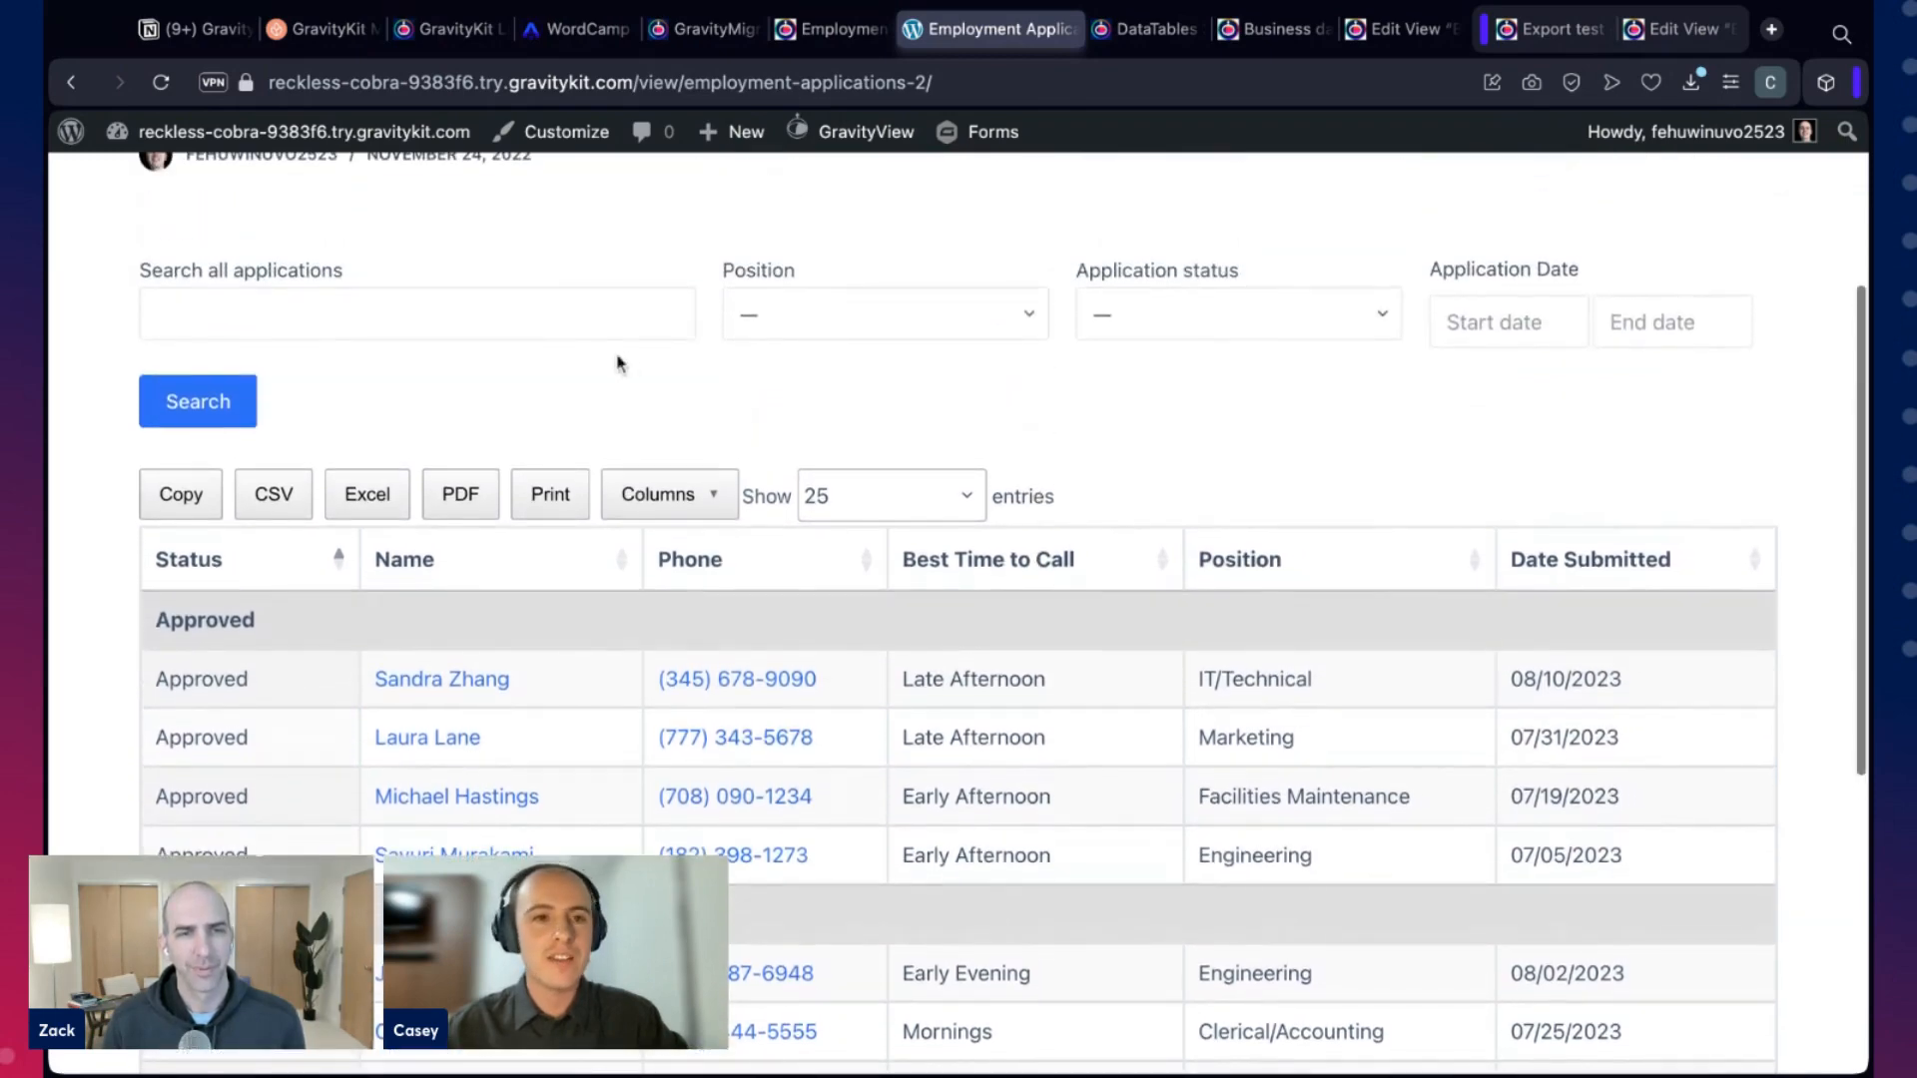
scroll(1108, 479, down, 3)
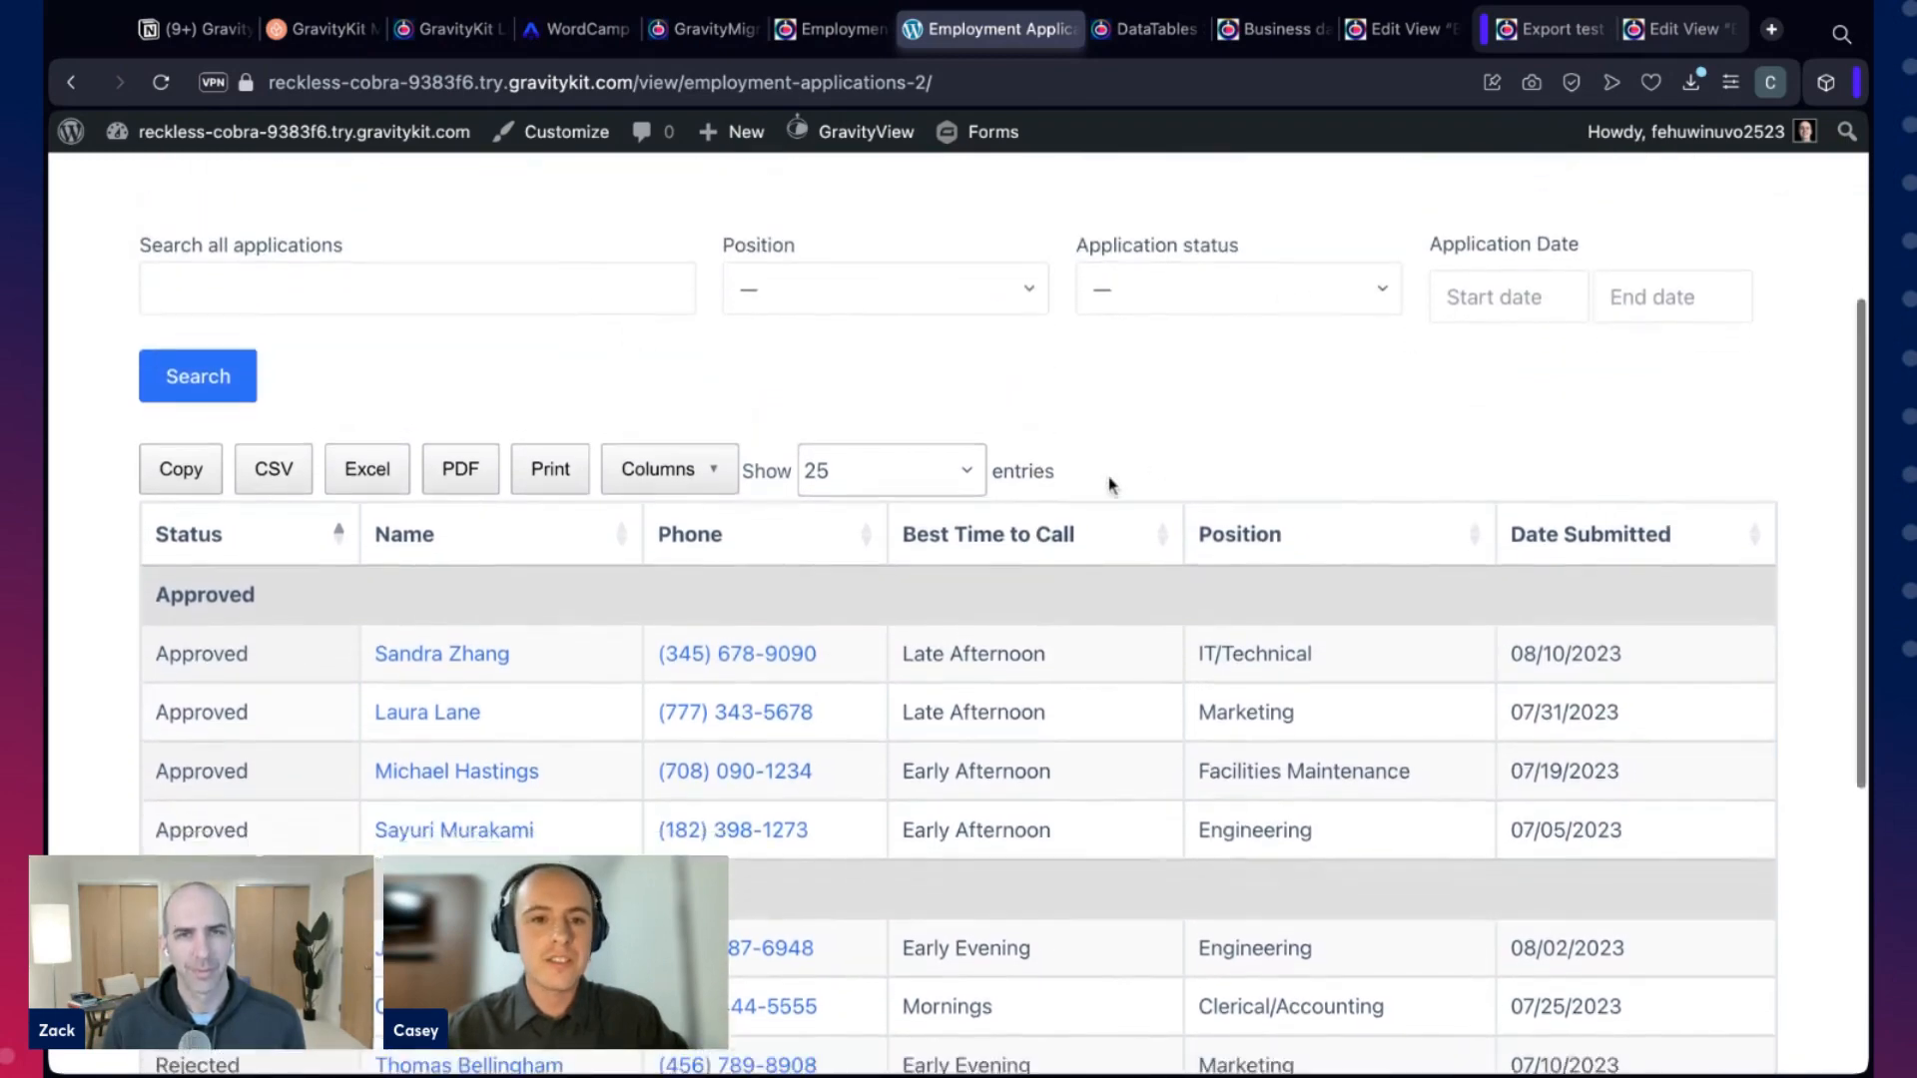
Look through the applicants table and open the entry of the approved IT/Technical applicant
scroll(887, 462, down, 2)
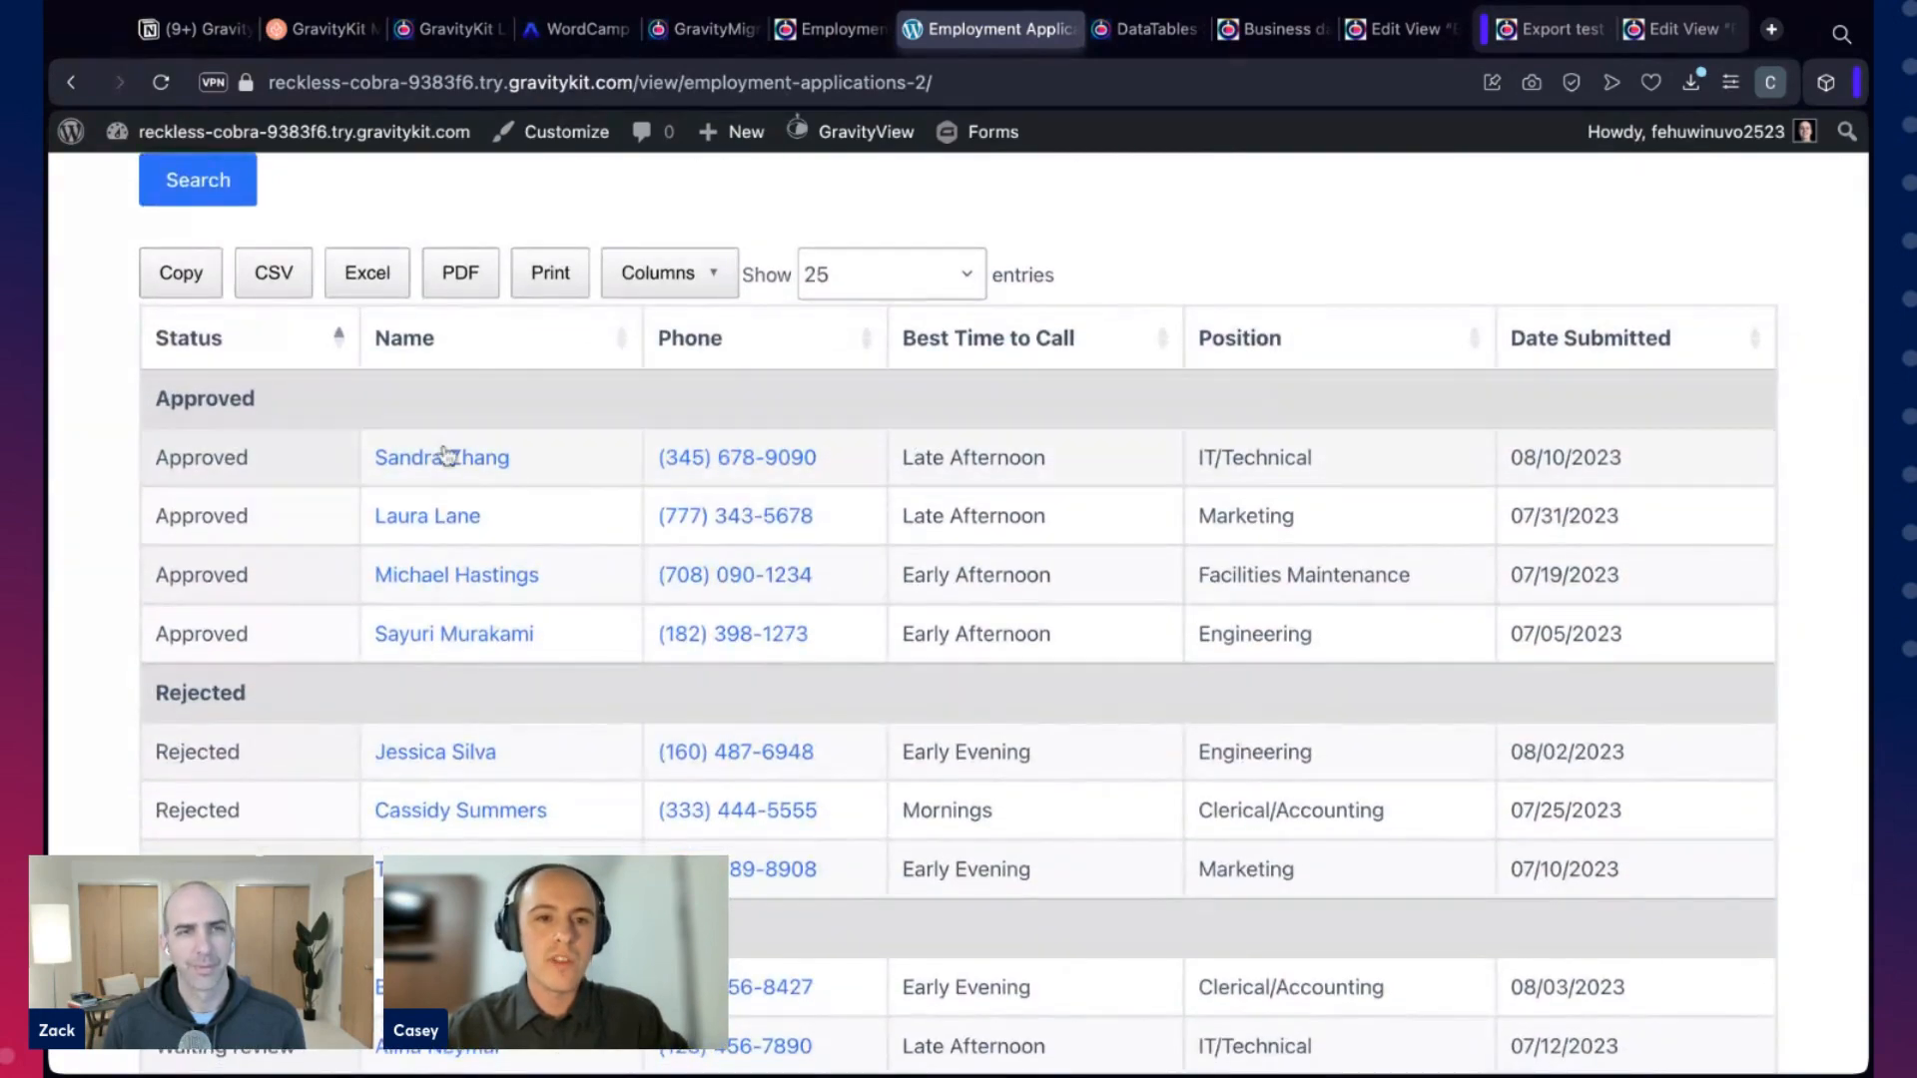
scroll(556, 651, down, 5)
scroll(556, 654, up, 5)
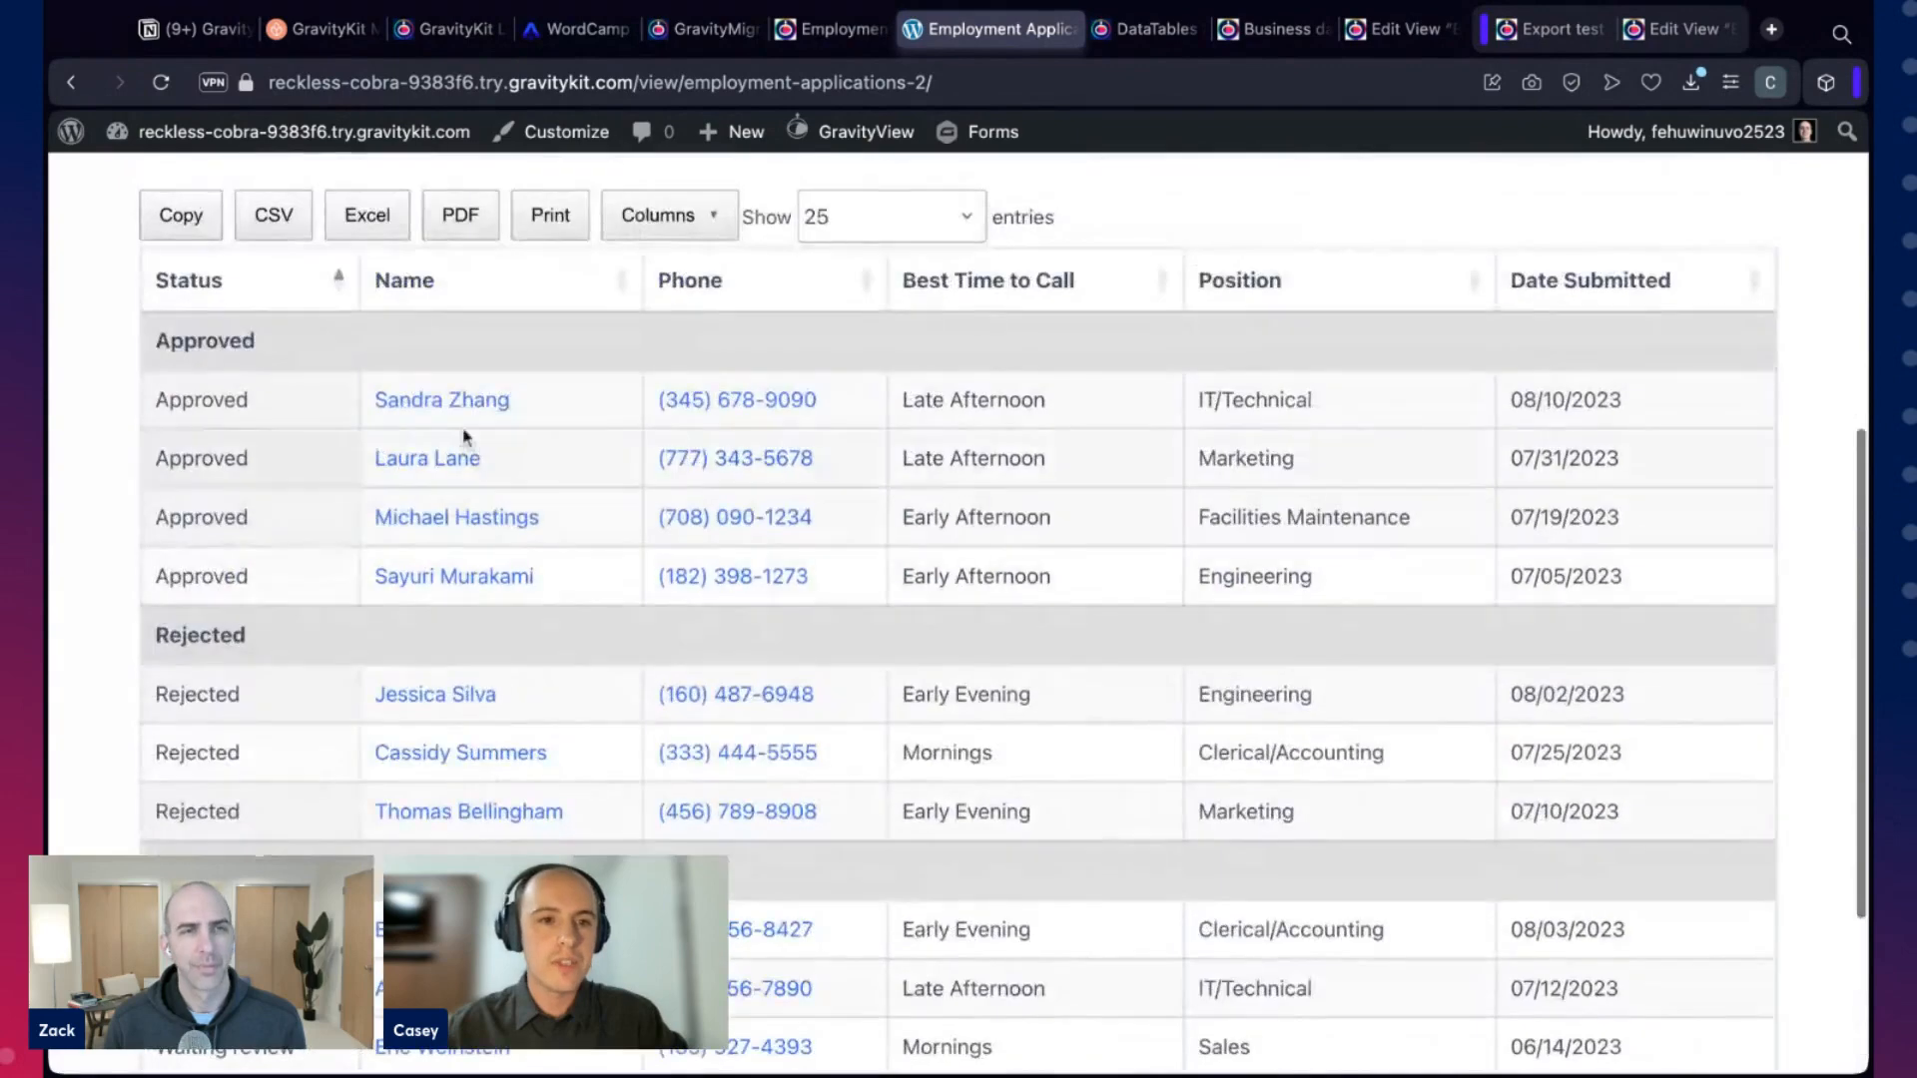
click(458, 404)
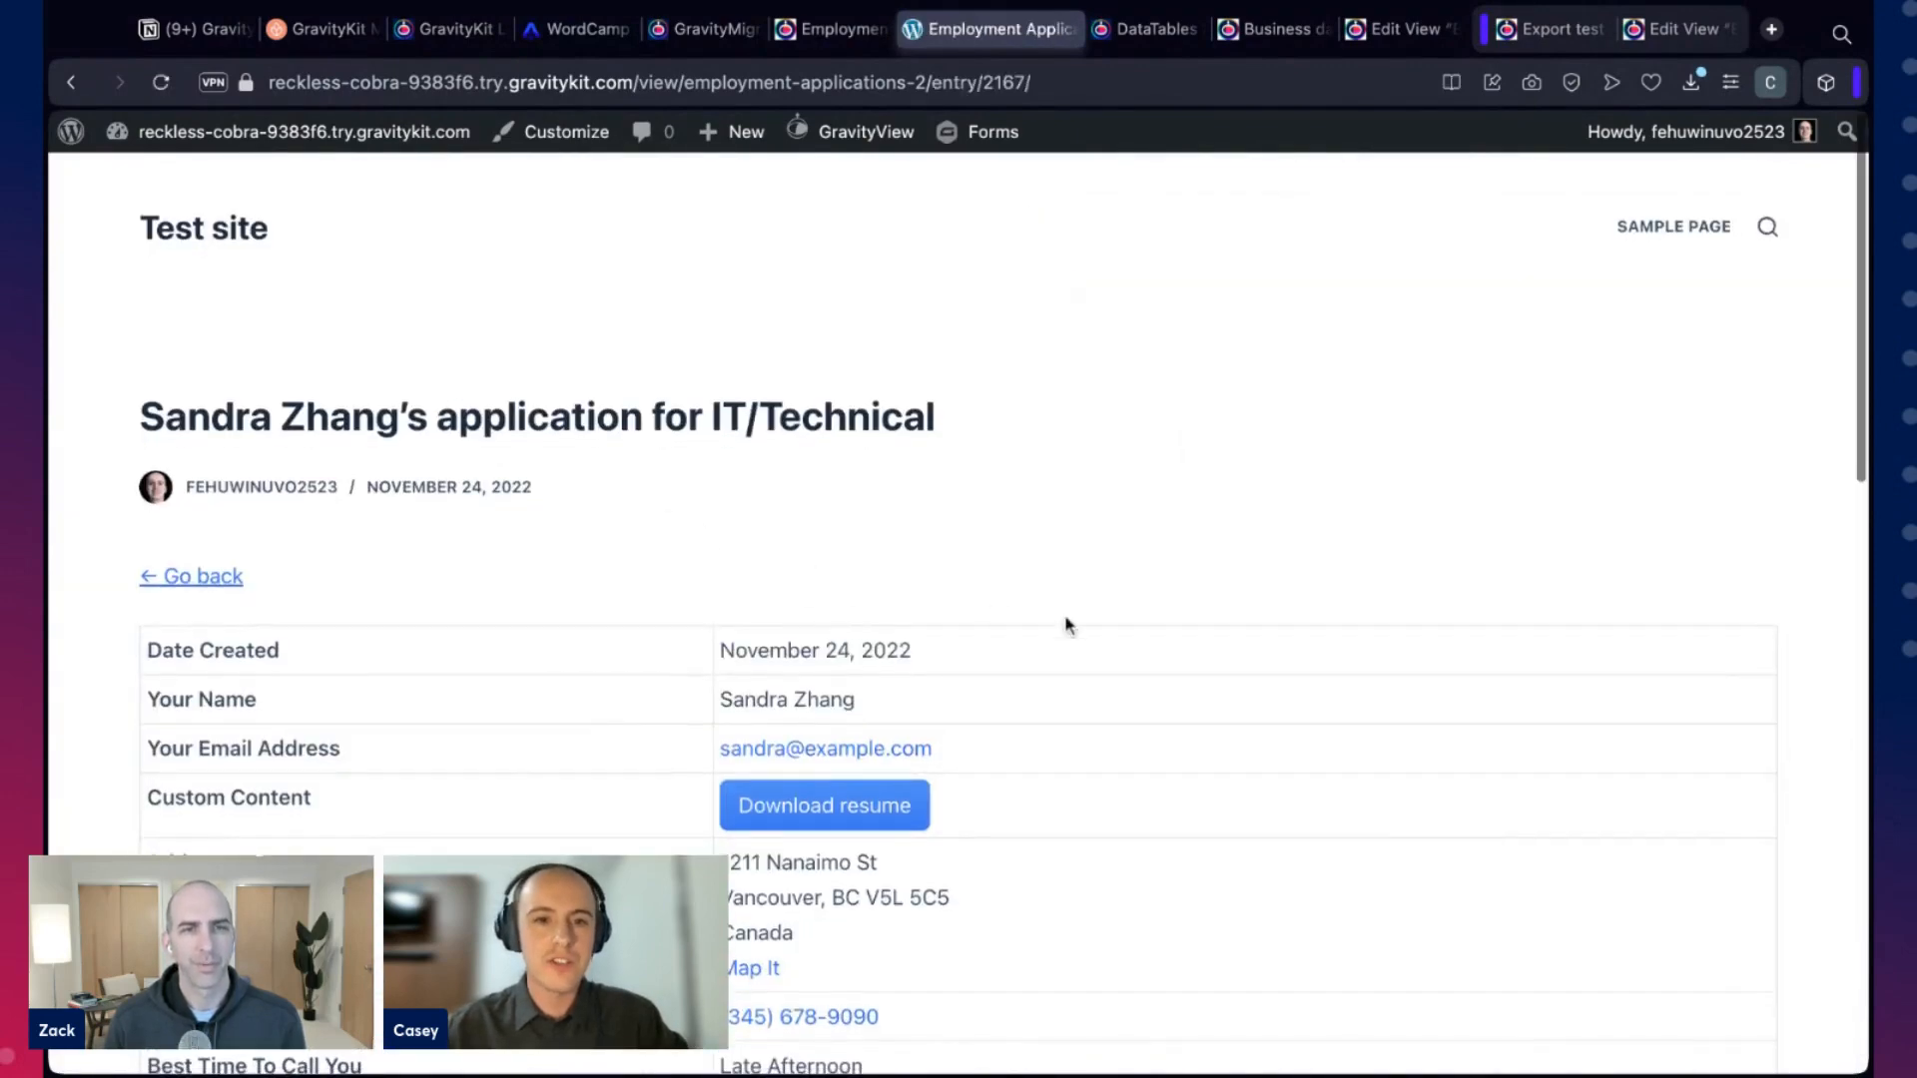
Review the application's details, from contact fields and previous employers to the terms and conditions, and return to the applicants table
scroll(1067, 625, down, 6)
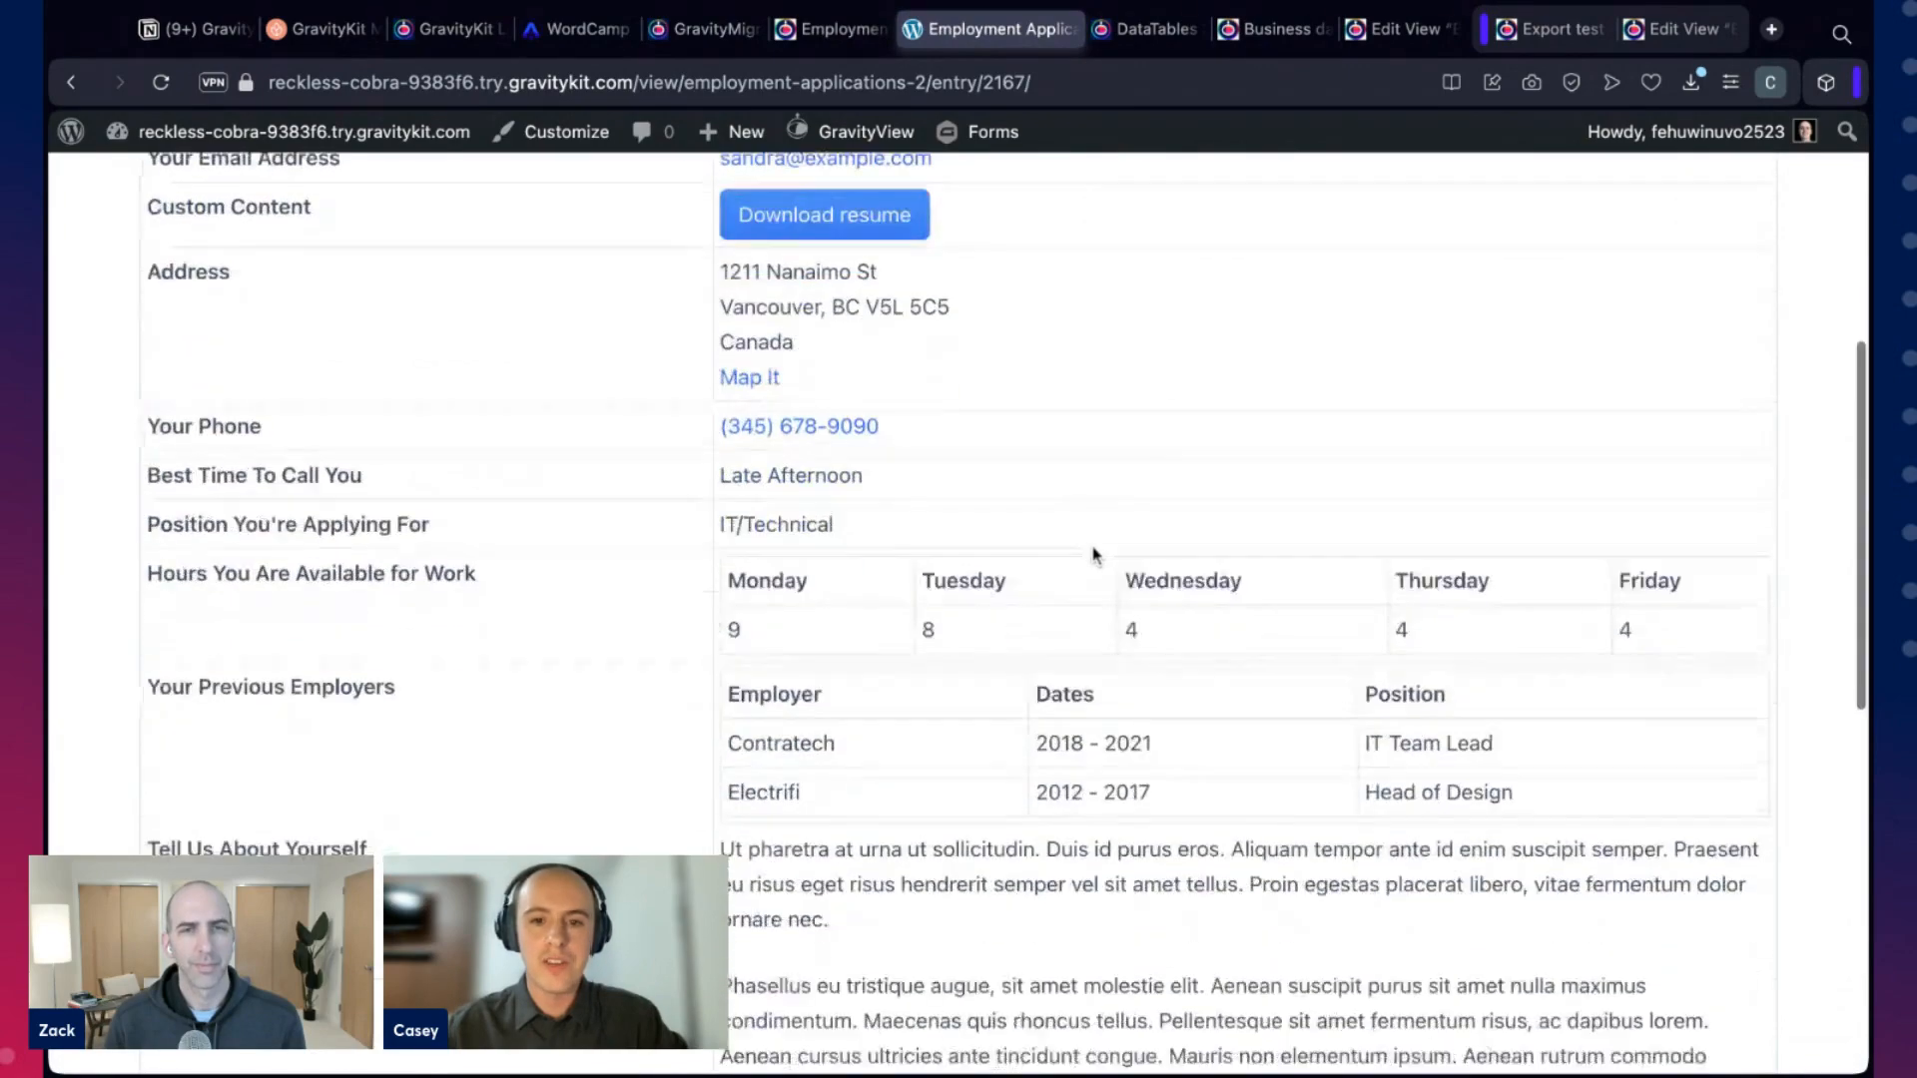
scroll(1094, 554, down, 7)
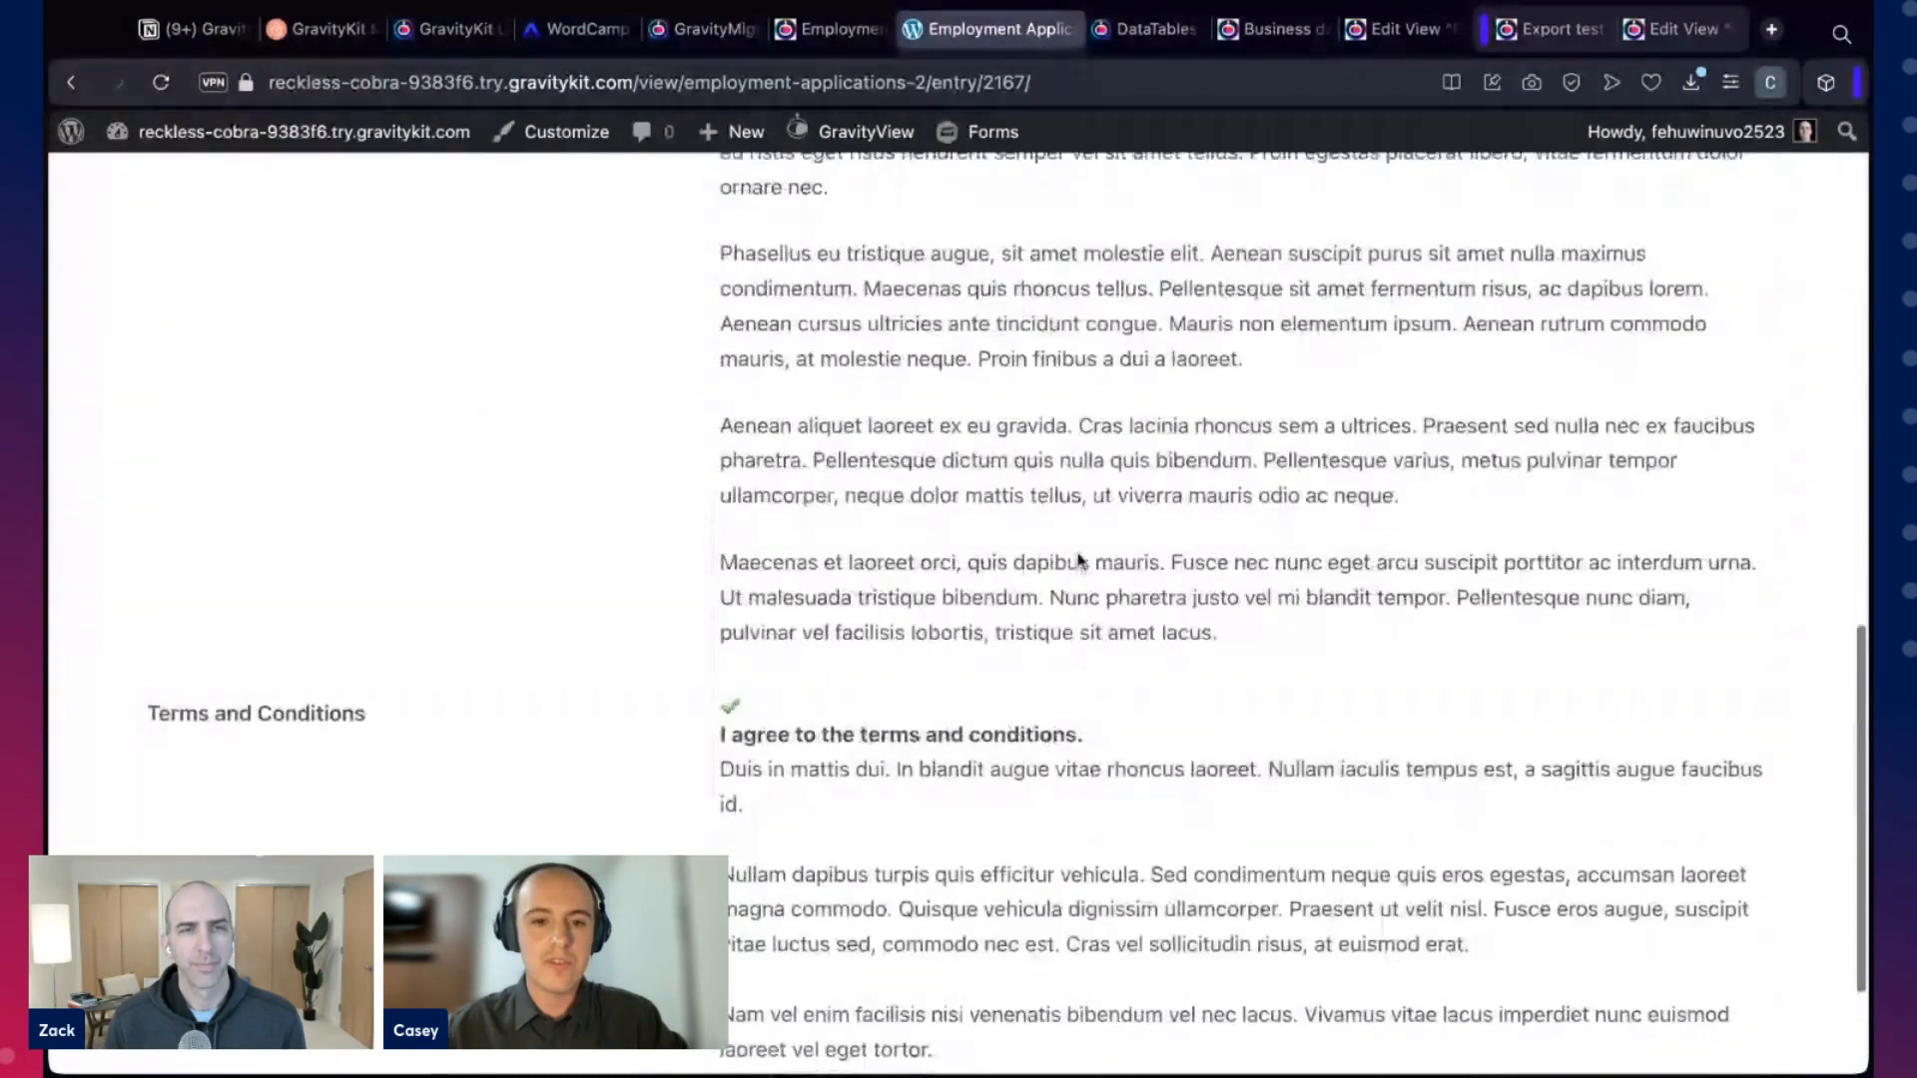
scroll(1078, 561, down, 2)
scroll(1078, 561, up, 7)
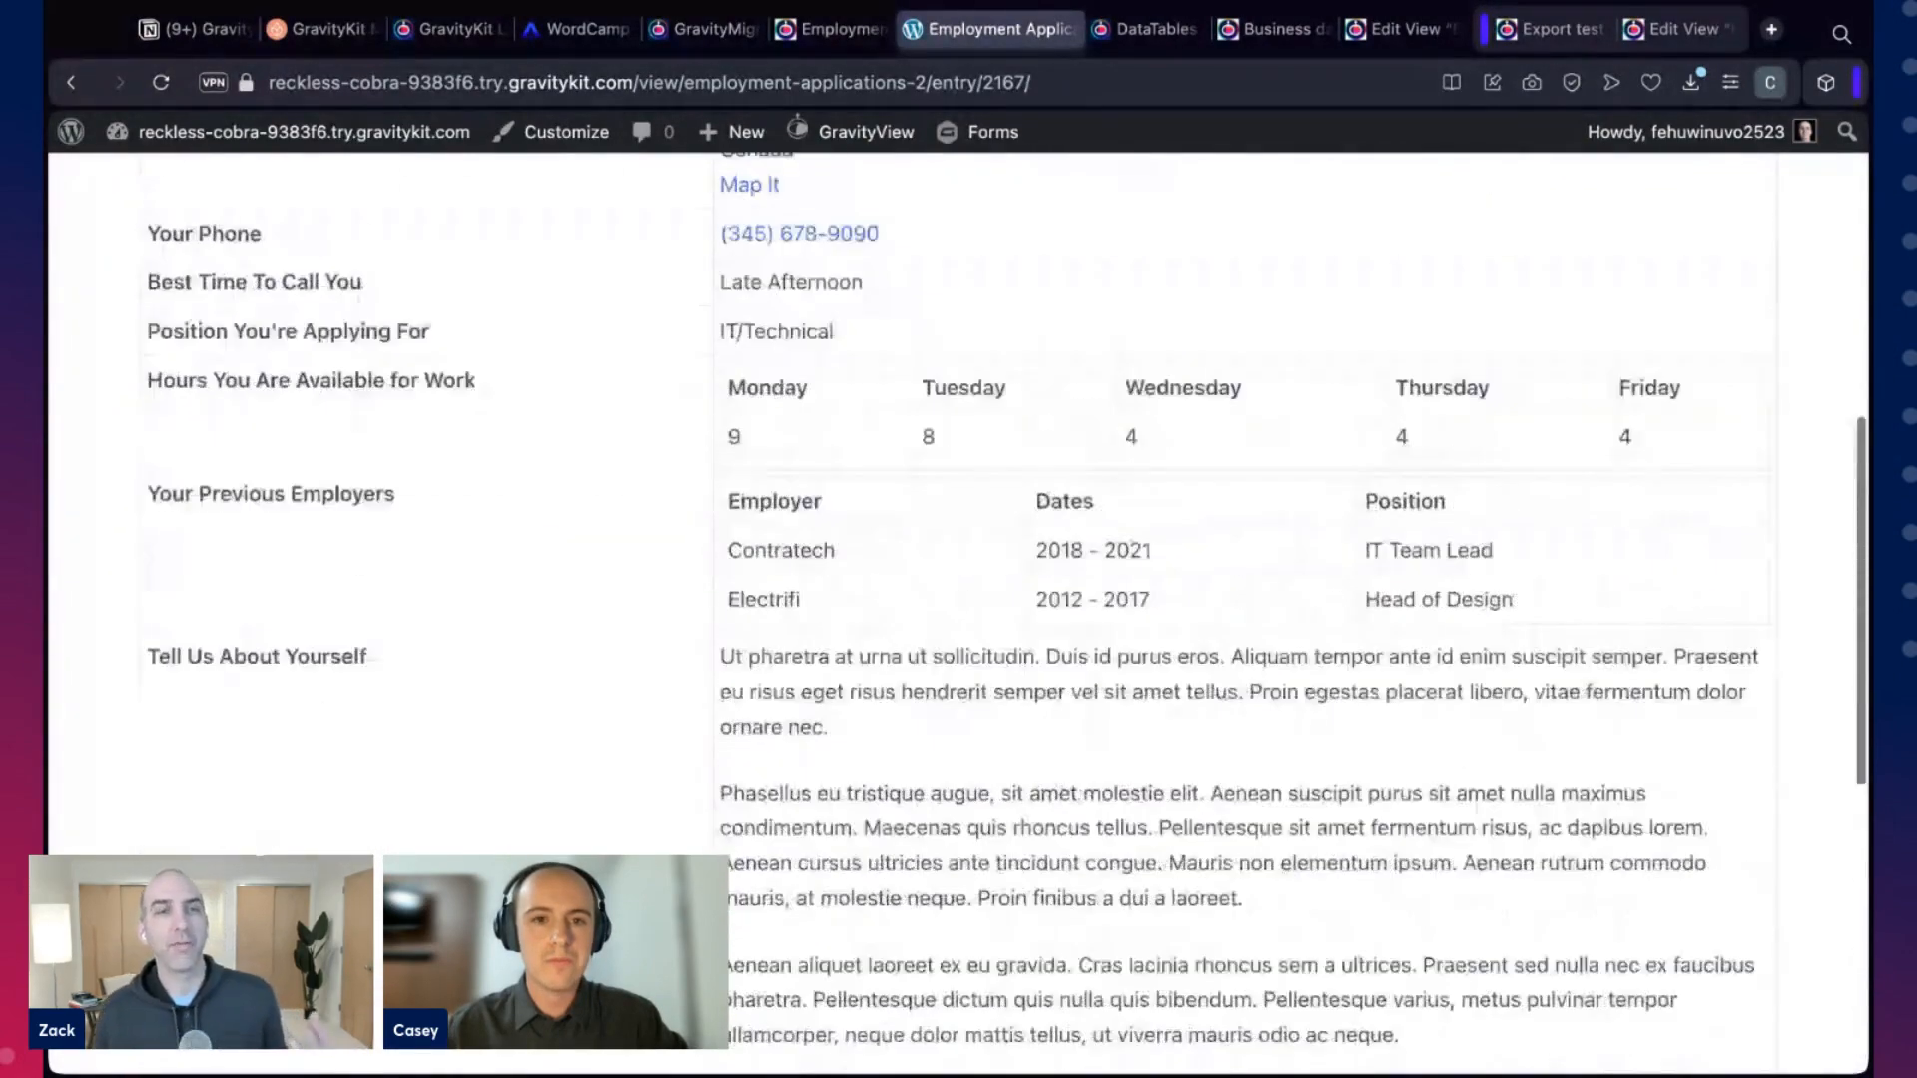
scroll(952, 617, up, 6)
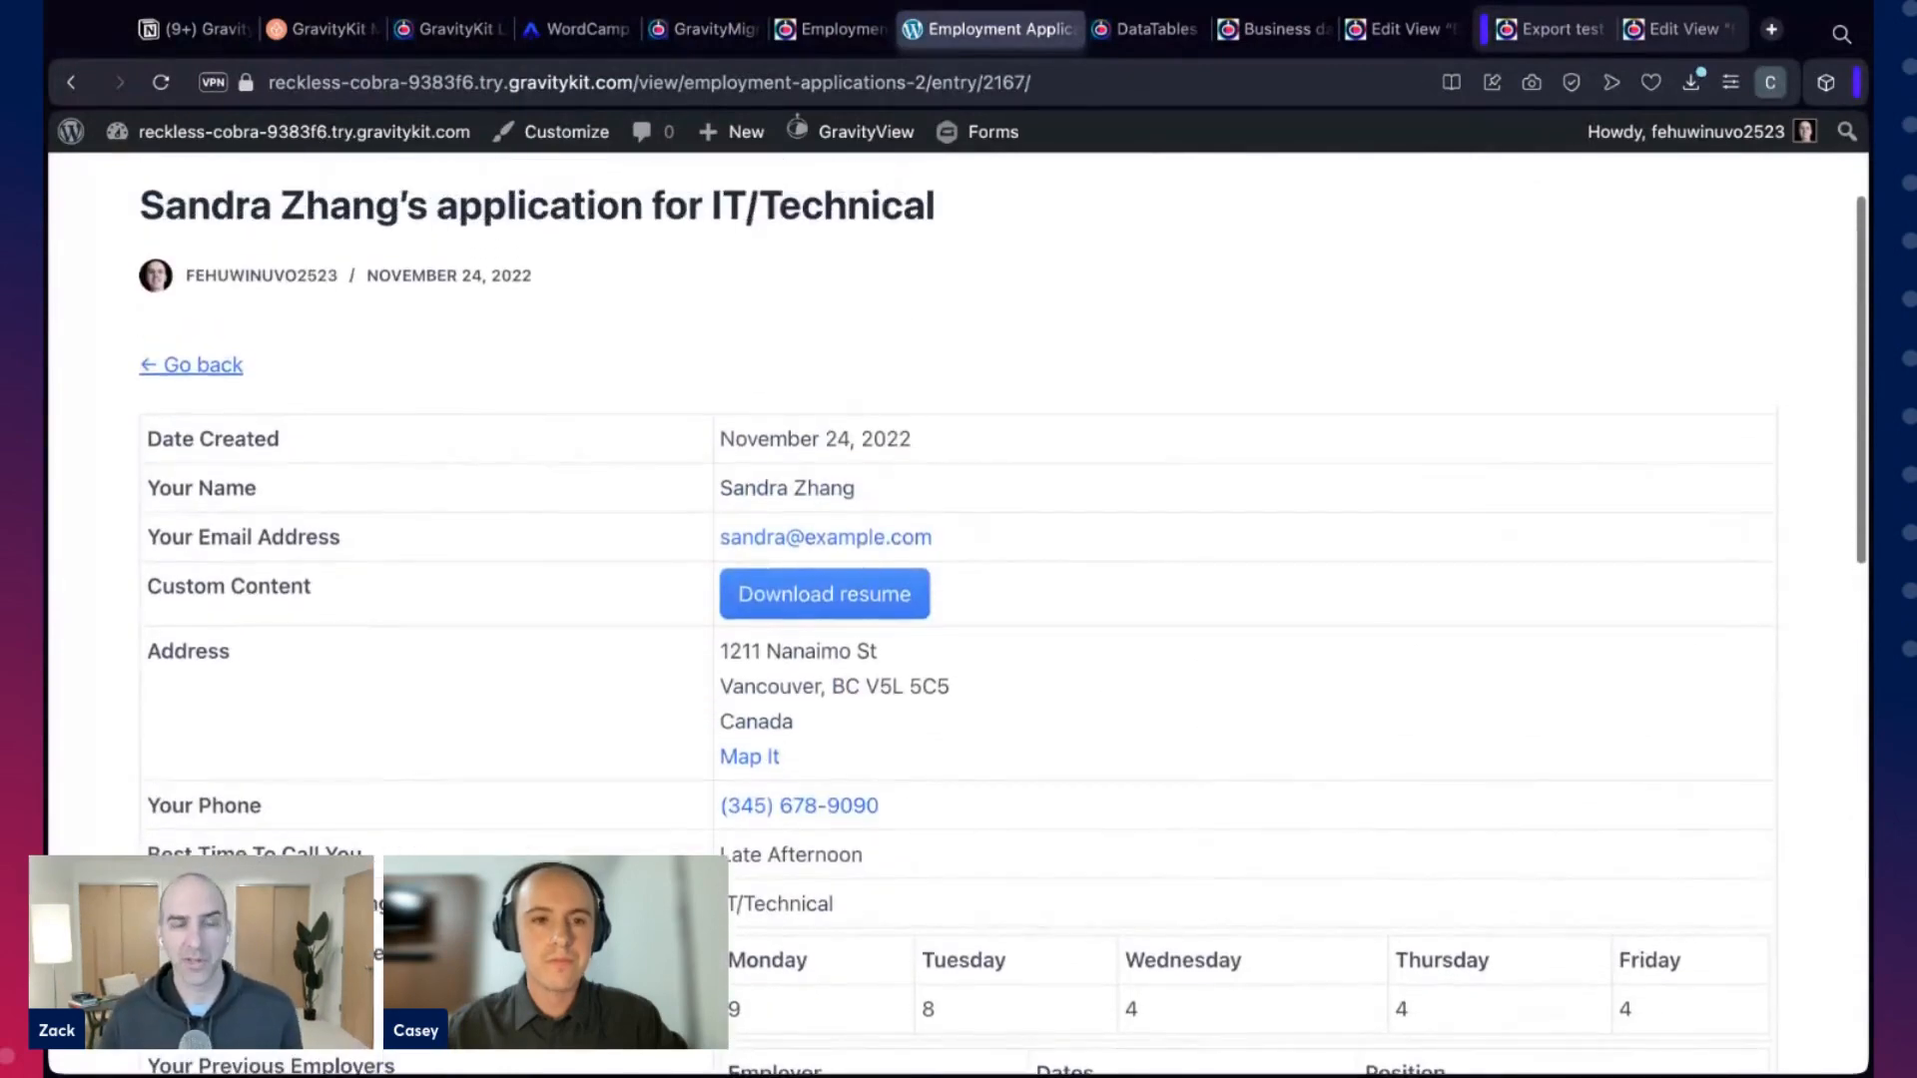
click(214, 371)
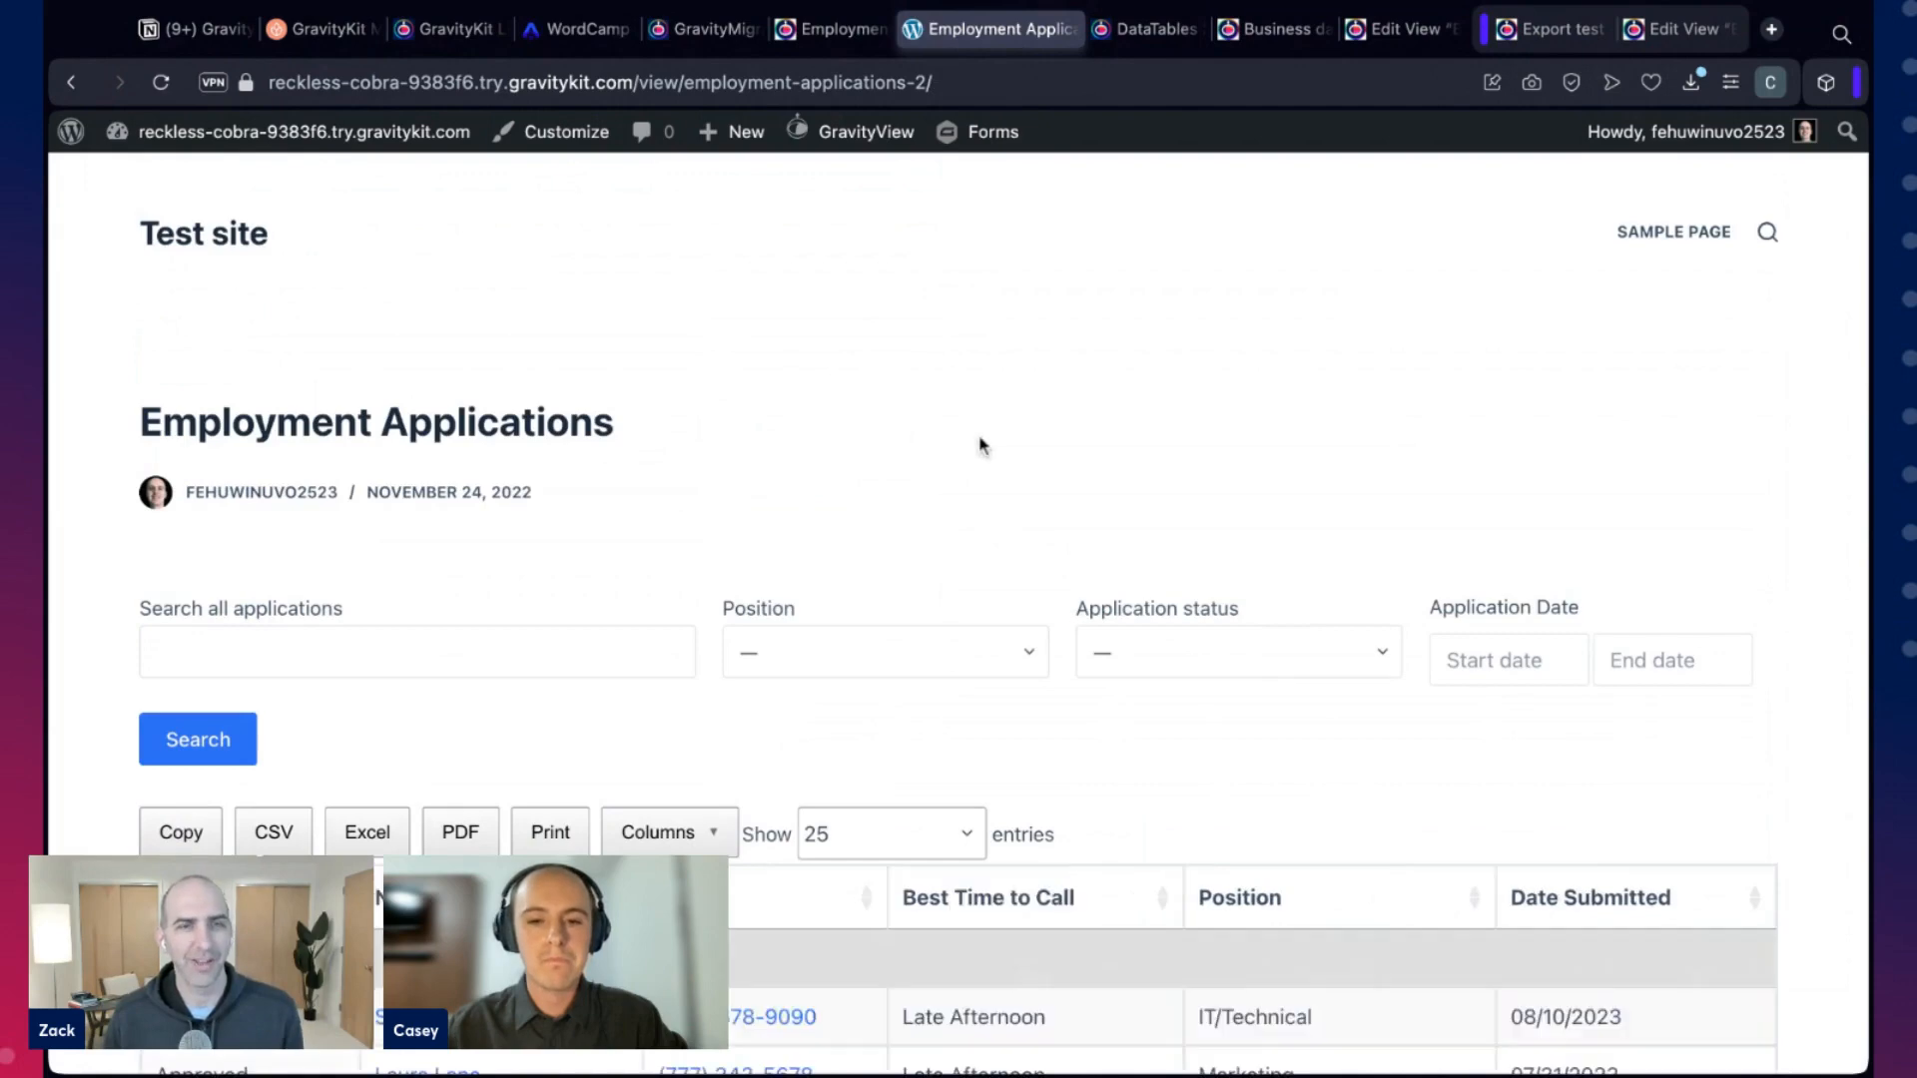
scroll(981, 443, down, 4)
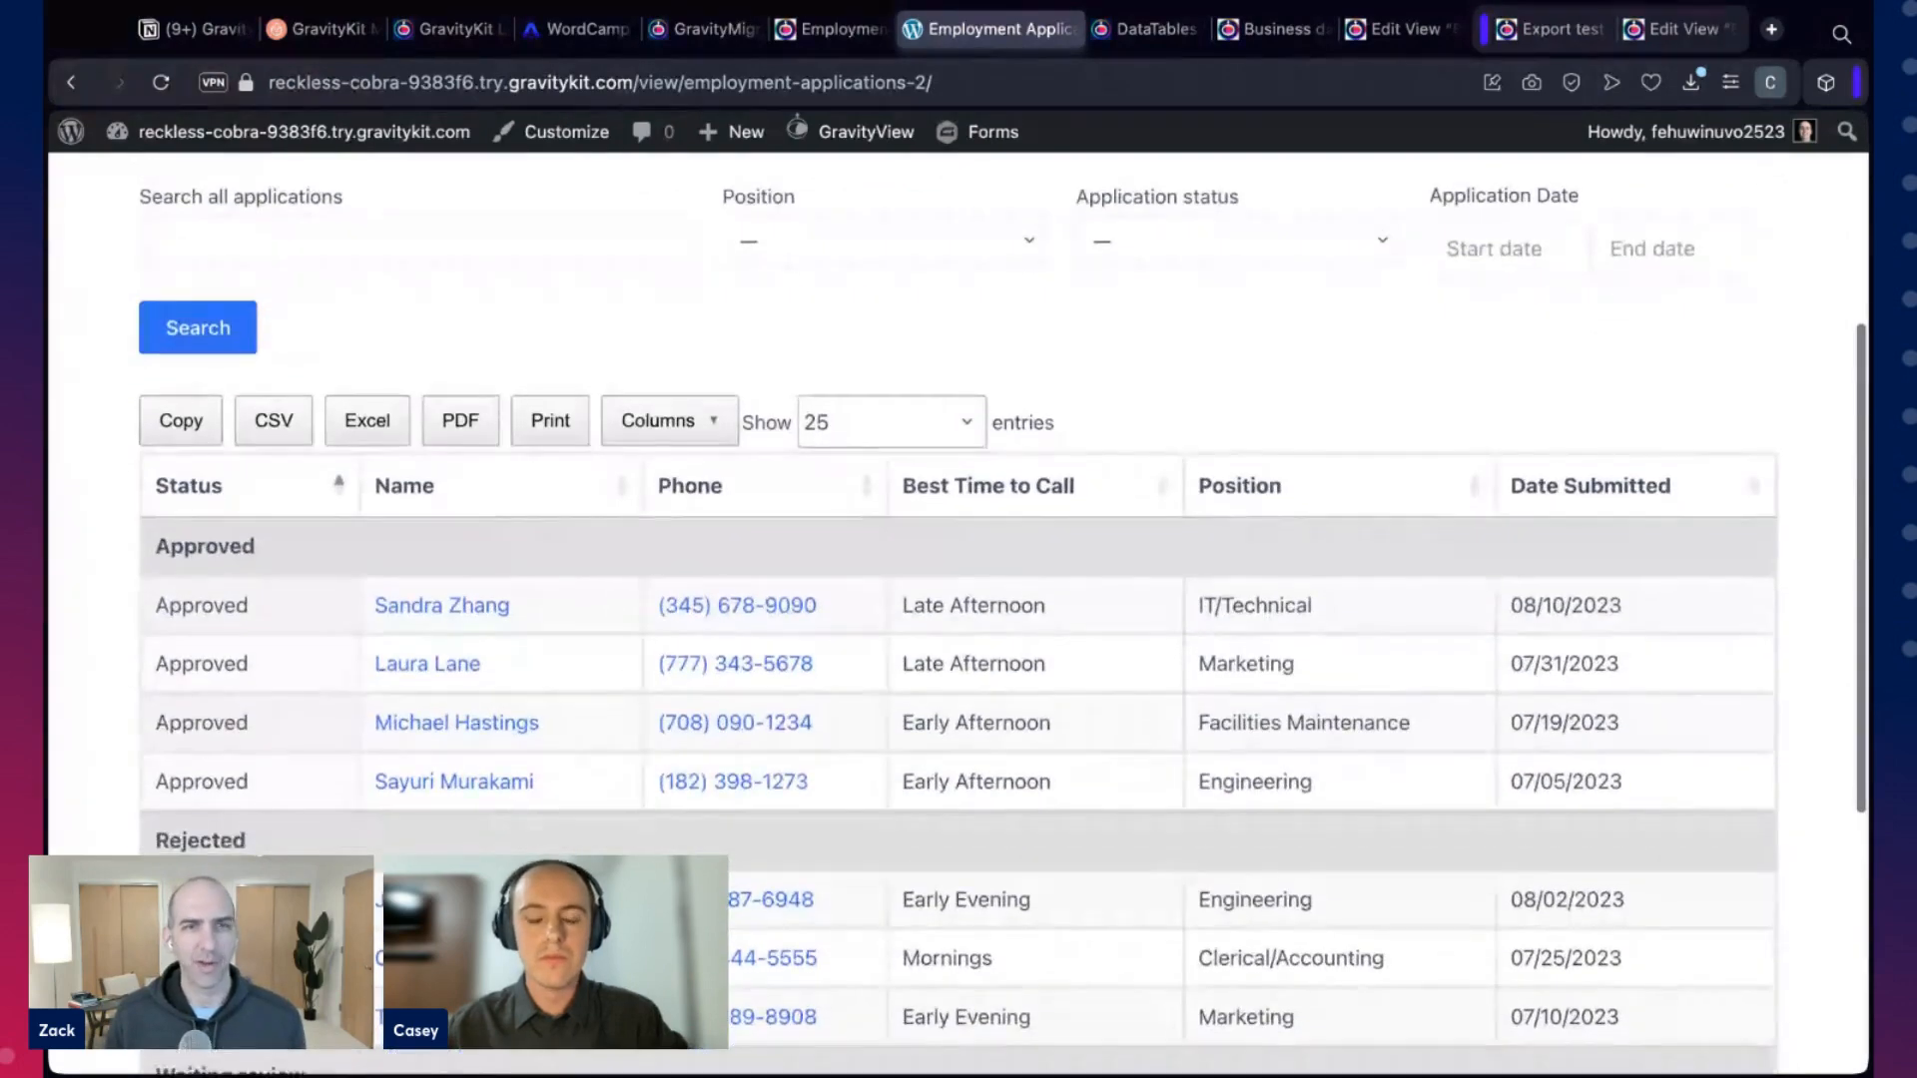